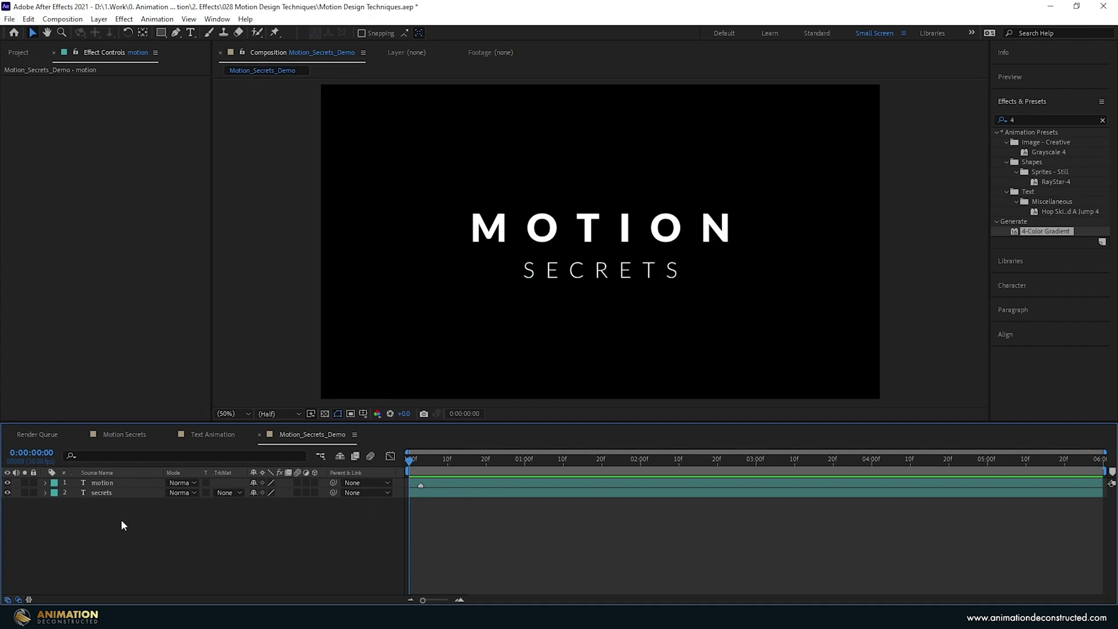
Create a new solid layer named BG.
right_click(96, 521)
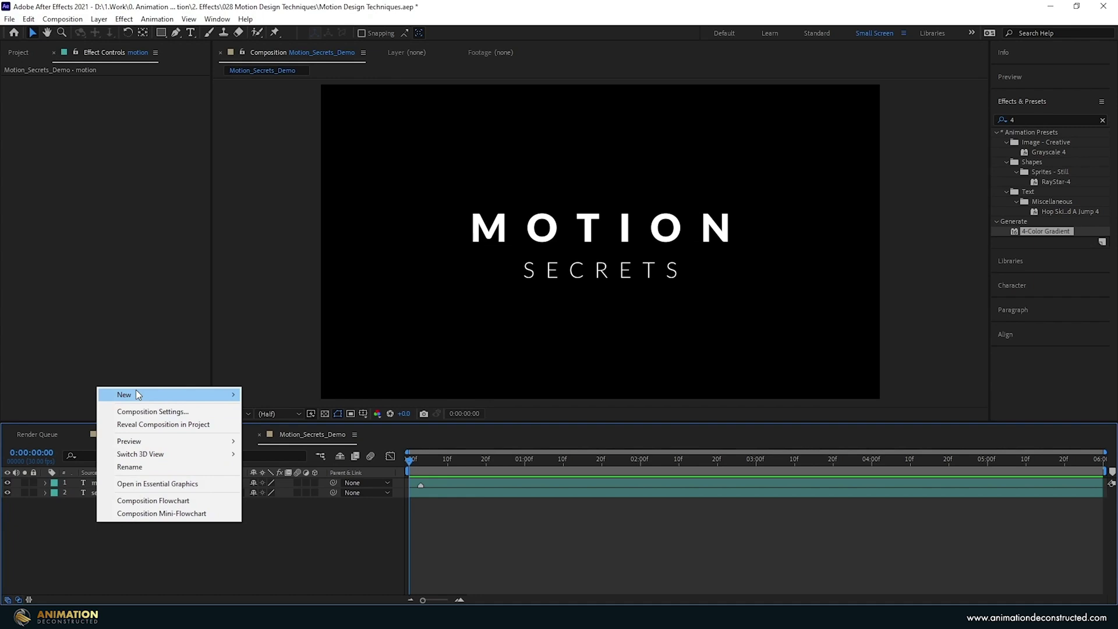
mouse_move(135, 392)
left_click(307, 425)
type("BG")
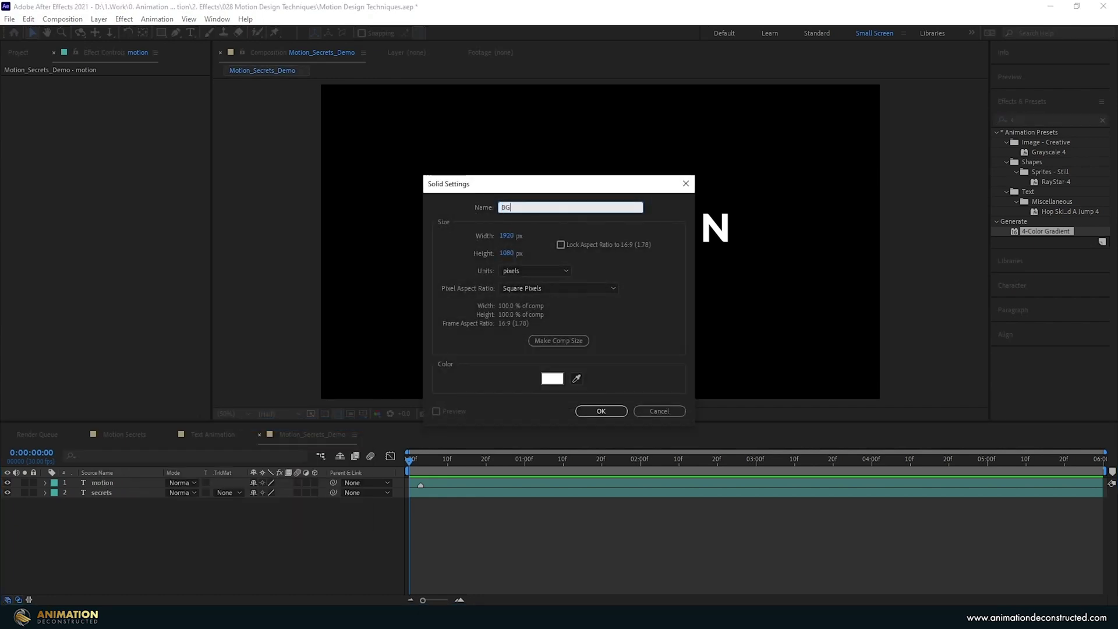
key("Return")
Apply 4-Color Gradient to BG with Color 1 #130019 and Color 3 #00FF84.
key("ctrl+5")
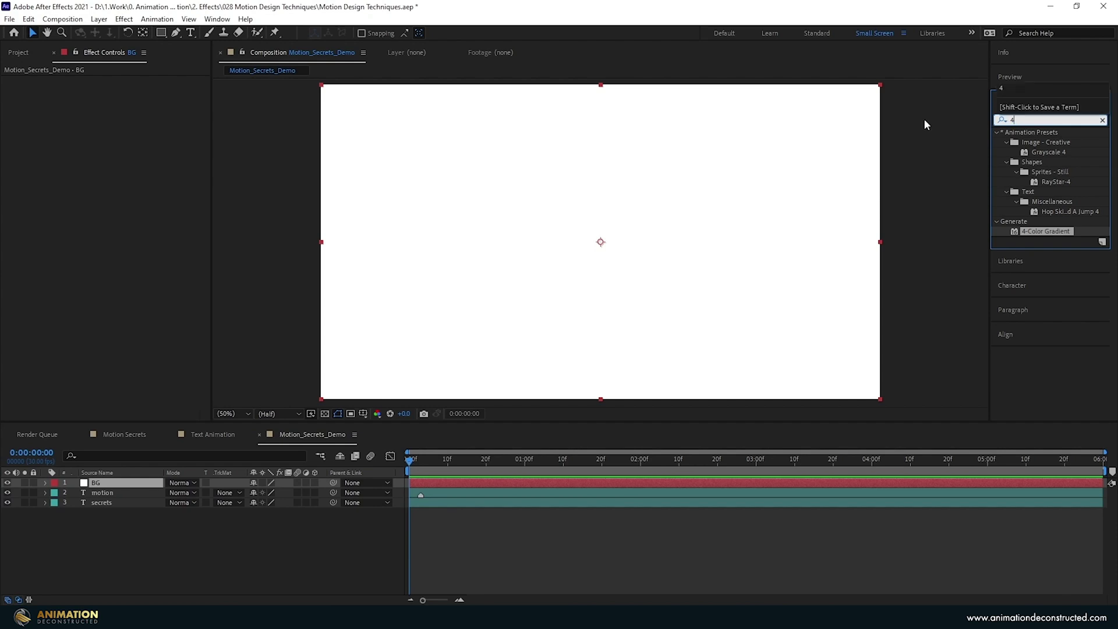
left_click(1037, 233)
double_click(1036, 232)
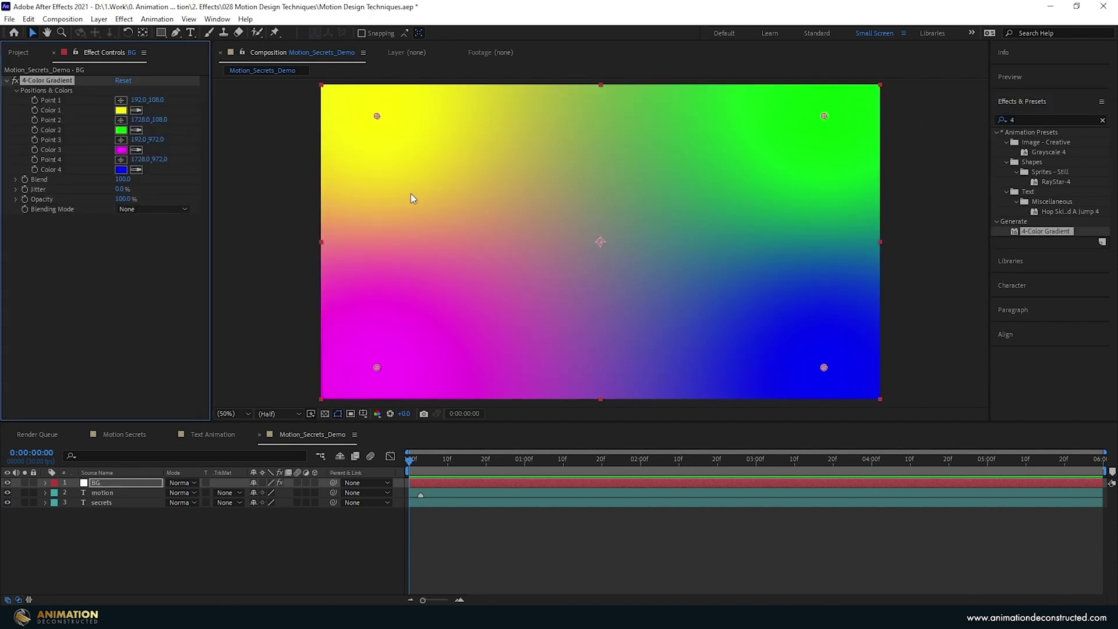
left_click(122, 110)
type("1")
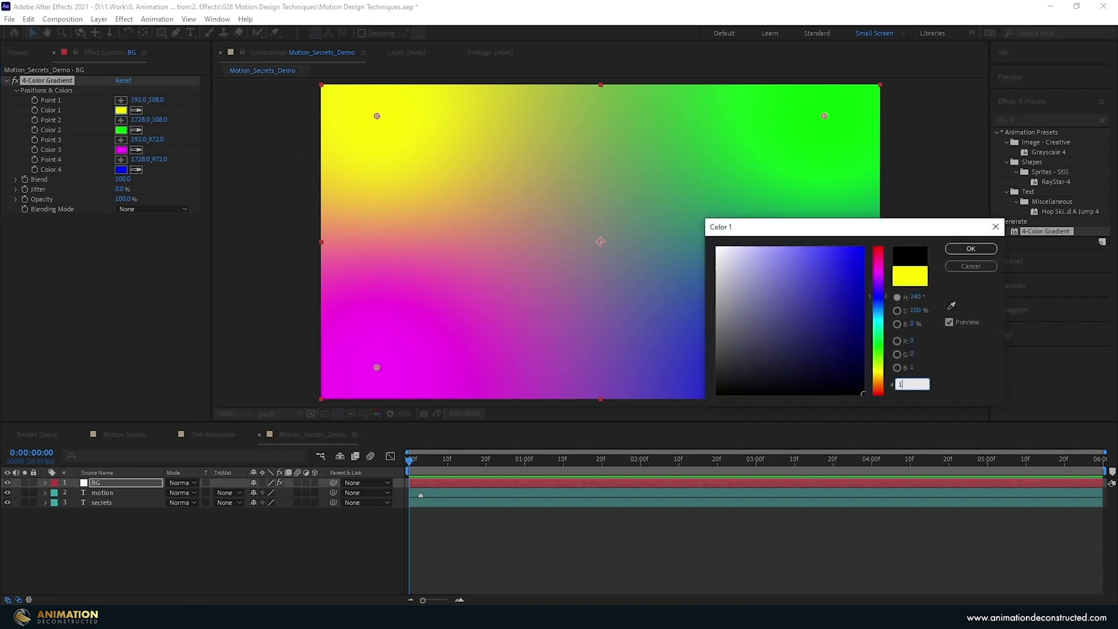
type("30019")
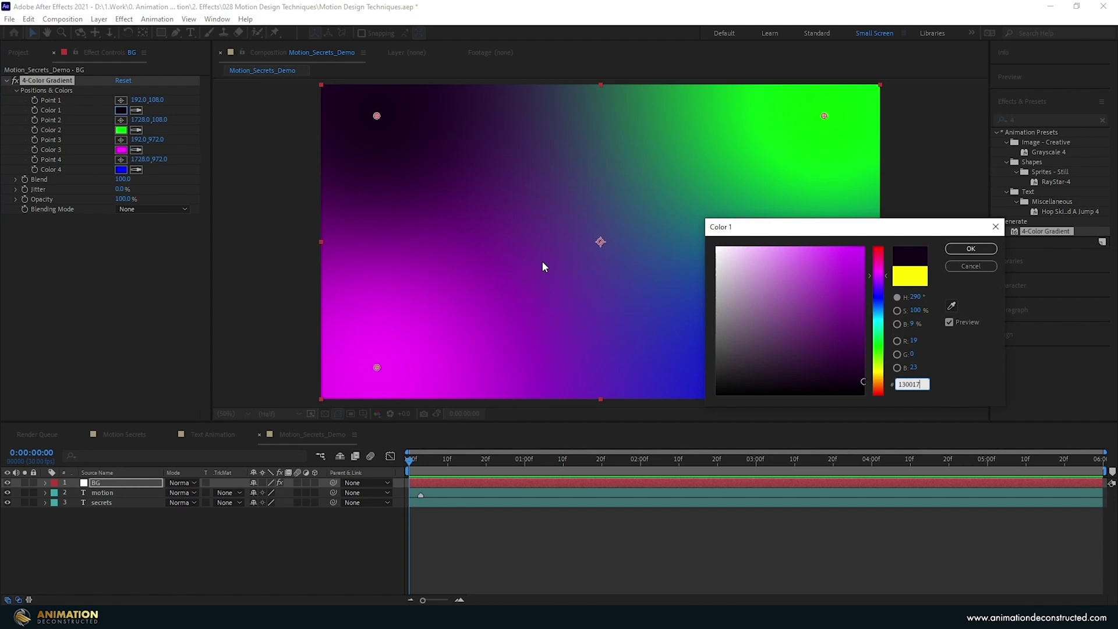
left_click(971, 248)
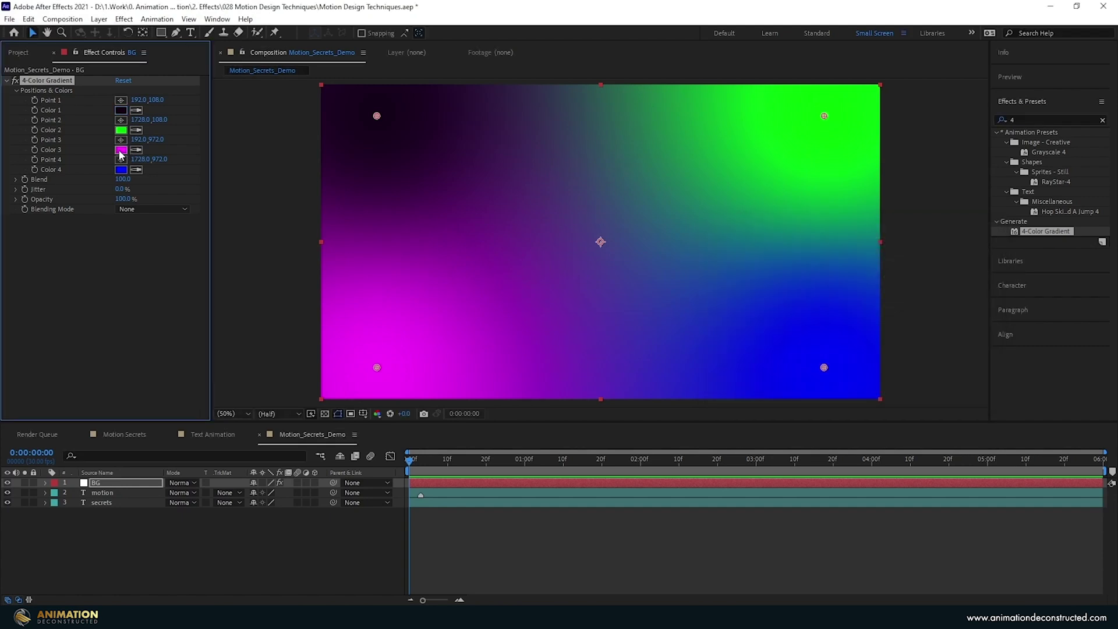
left_click(121, 149)
type("00FF84")
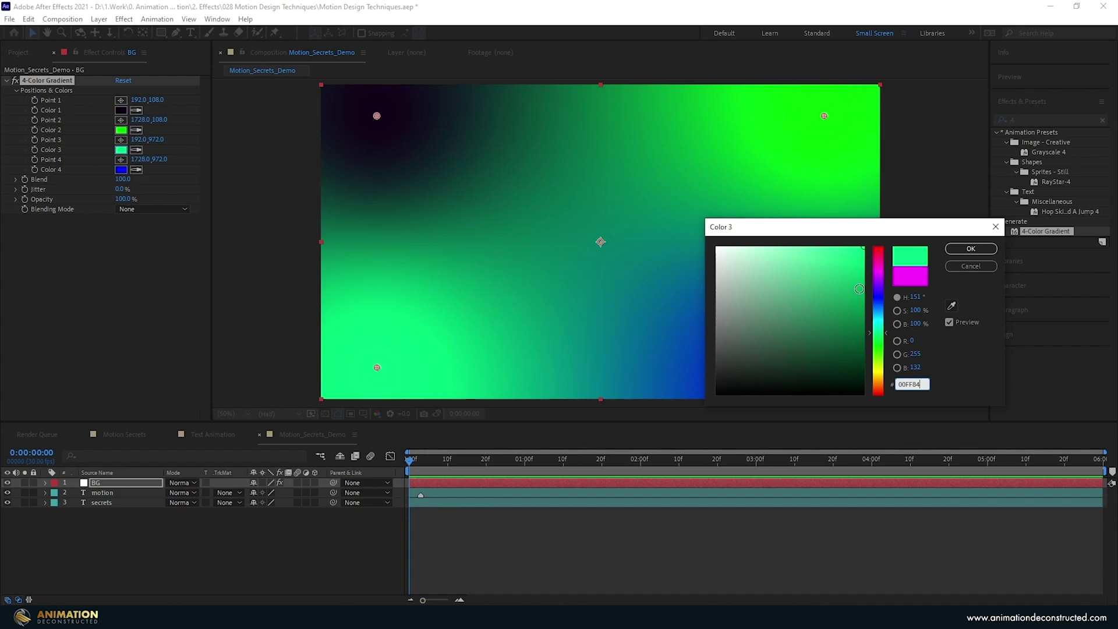
key("Return")
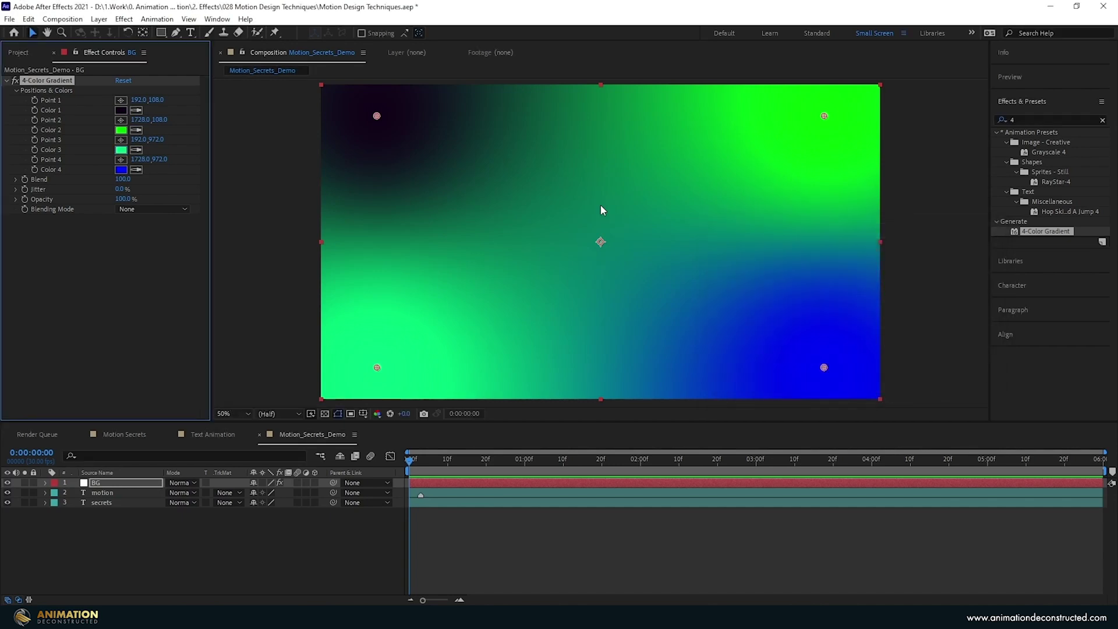
scroll(569, 236, "down", 2)
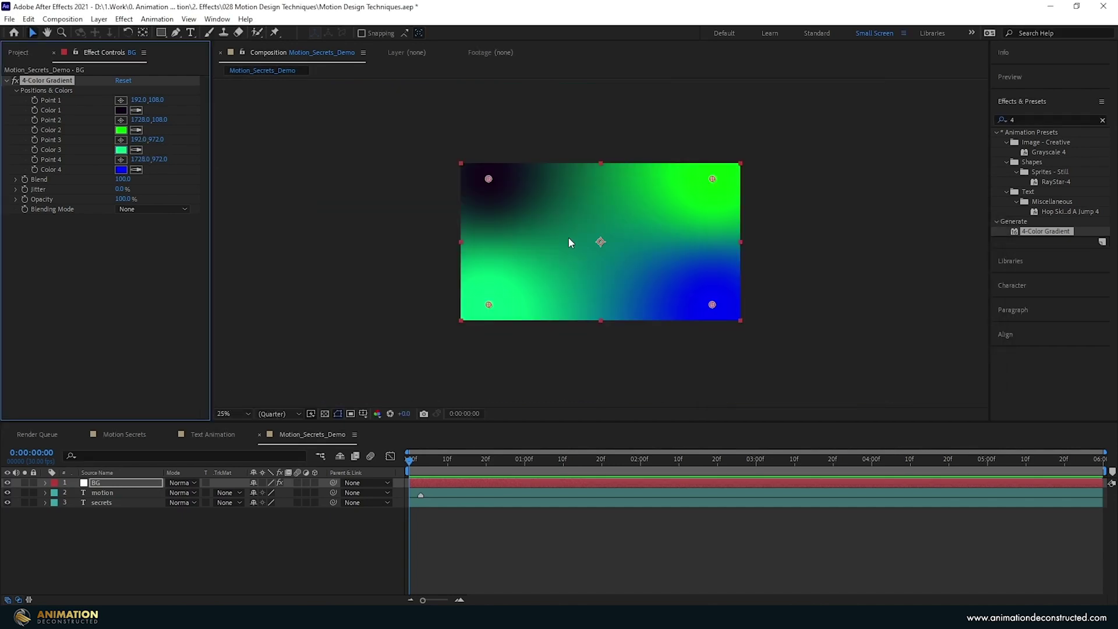
Copy the dark Color 1 into gradient Color 2 and Color 4 with the eyedropper.
left_click(137, 130)
left_click(121, 110)
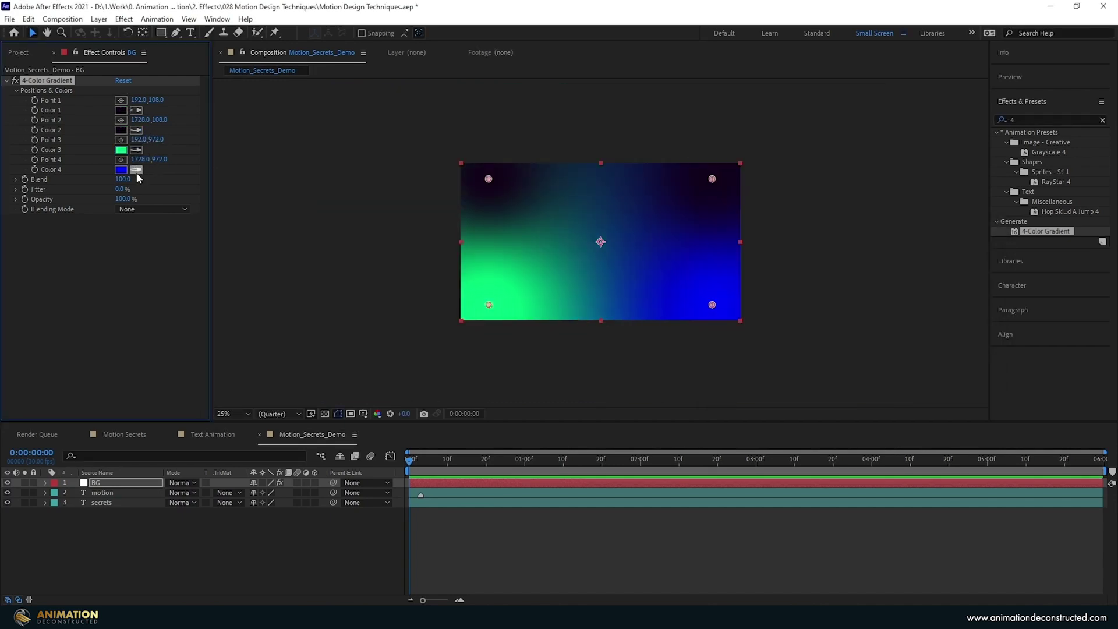
left_click(136, 170)
left_click(121, 130)
Move the gradient points into a lower-right green glow and place BG beneath the text layers.
left_click_drag(489, 304, 682, 337)
left_click_drag(709, 303, 601, 351)
left_click_drag(680, 333, 696, 351)
left_click_drag(712, 179, 675, 216)
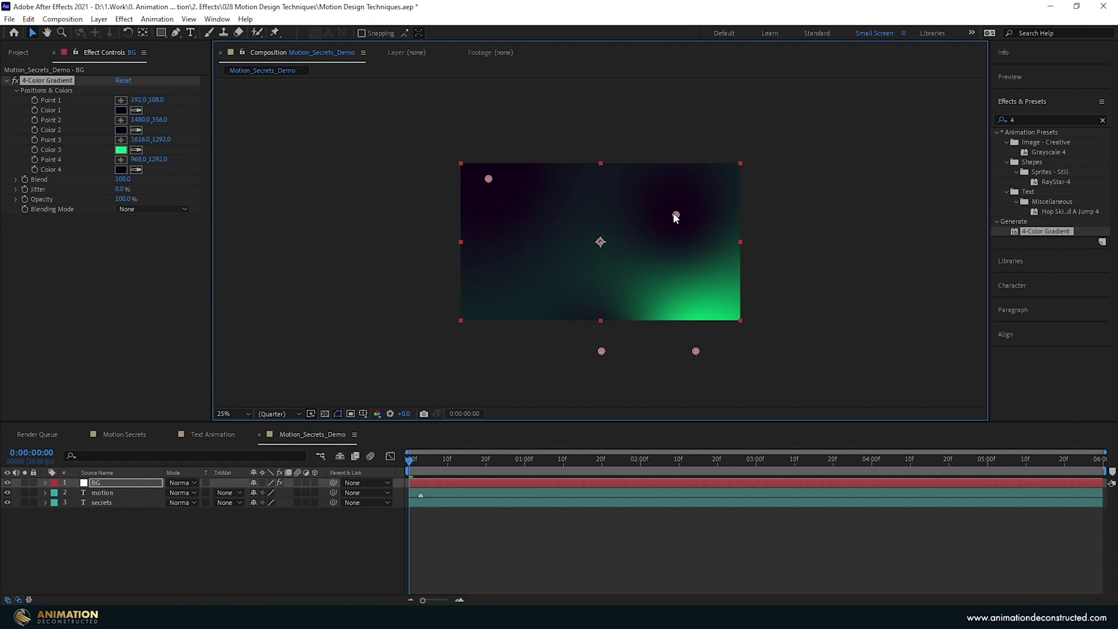
left_click_drag(489, 179, 518, 260)
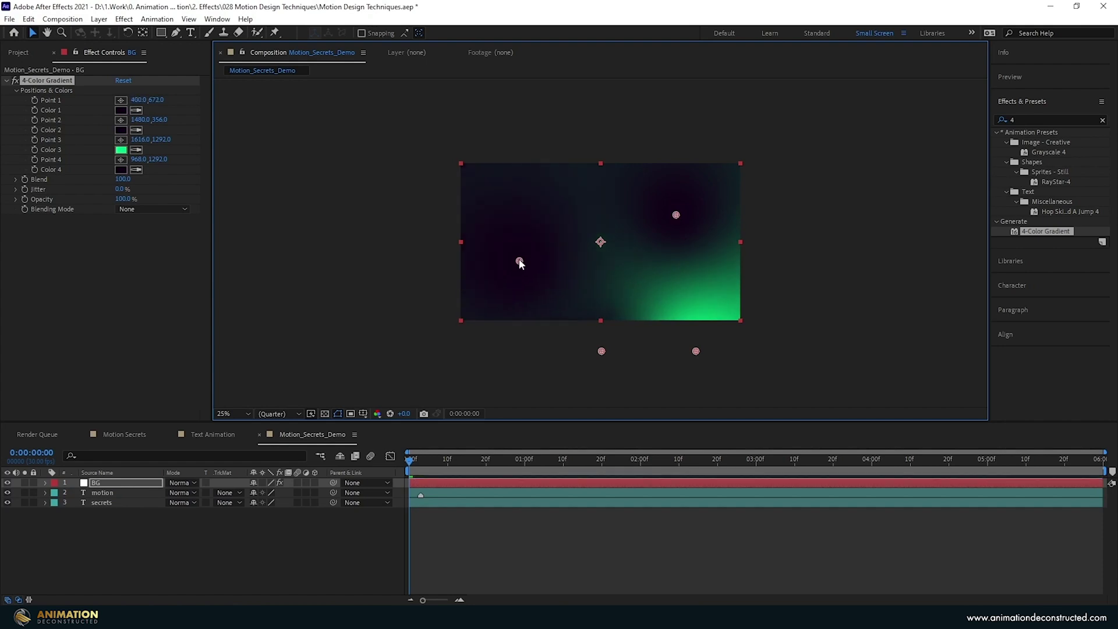
left_click_drag(676, 215, 680, 216)
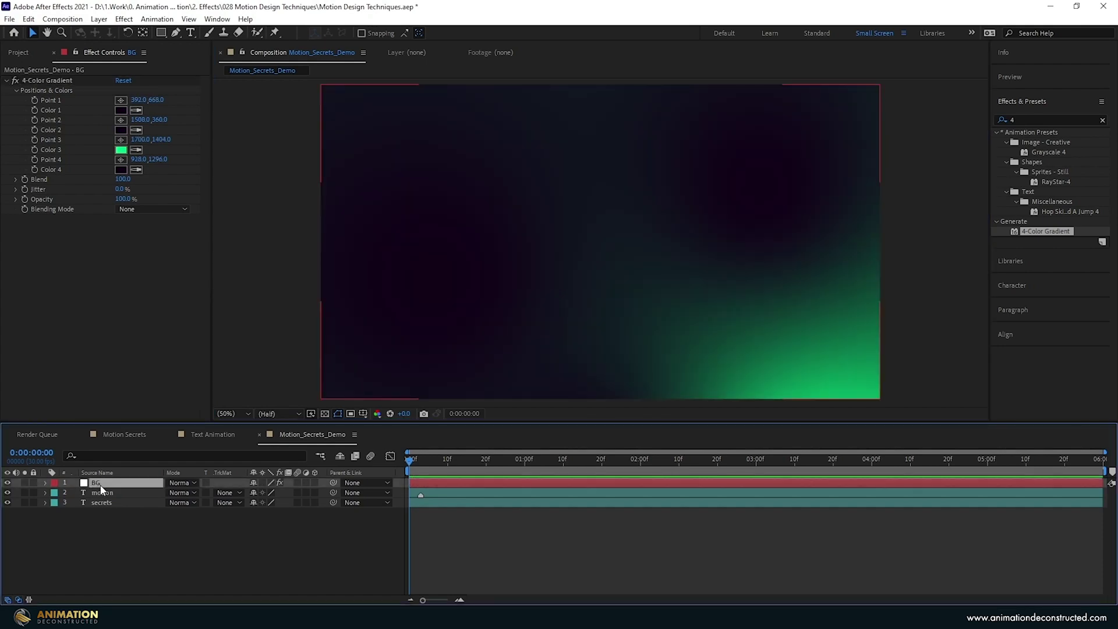
left_click_drag(99, 488, 175, 536)
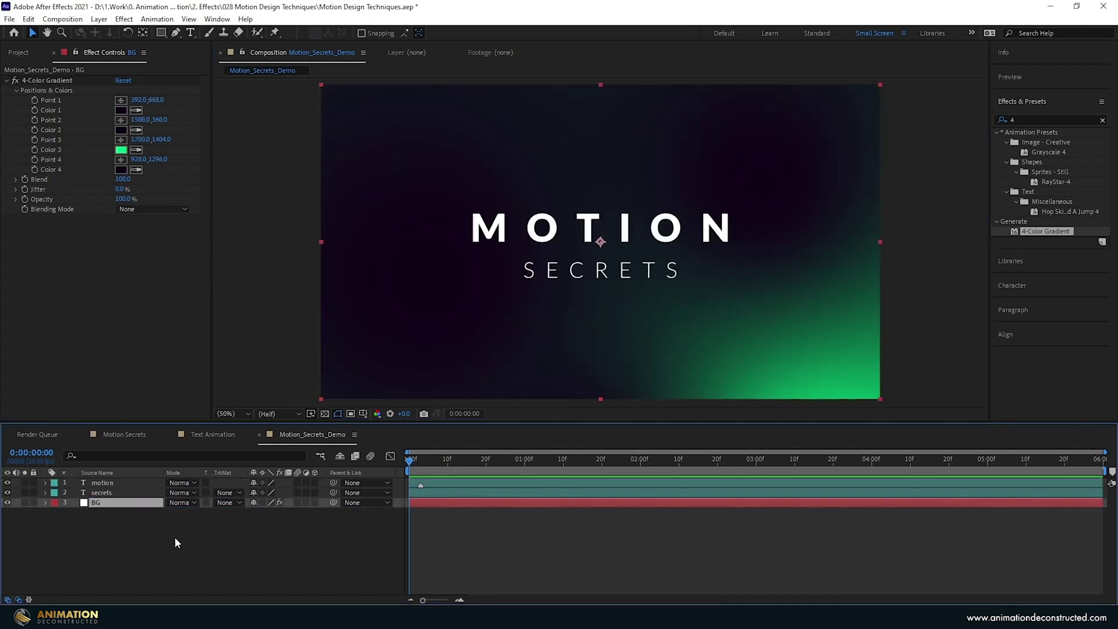
left_click(145, 526)
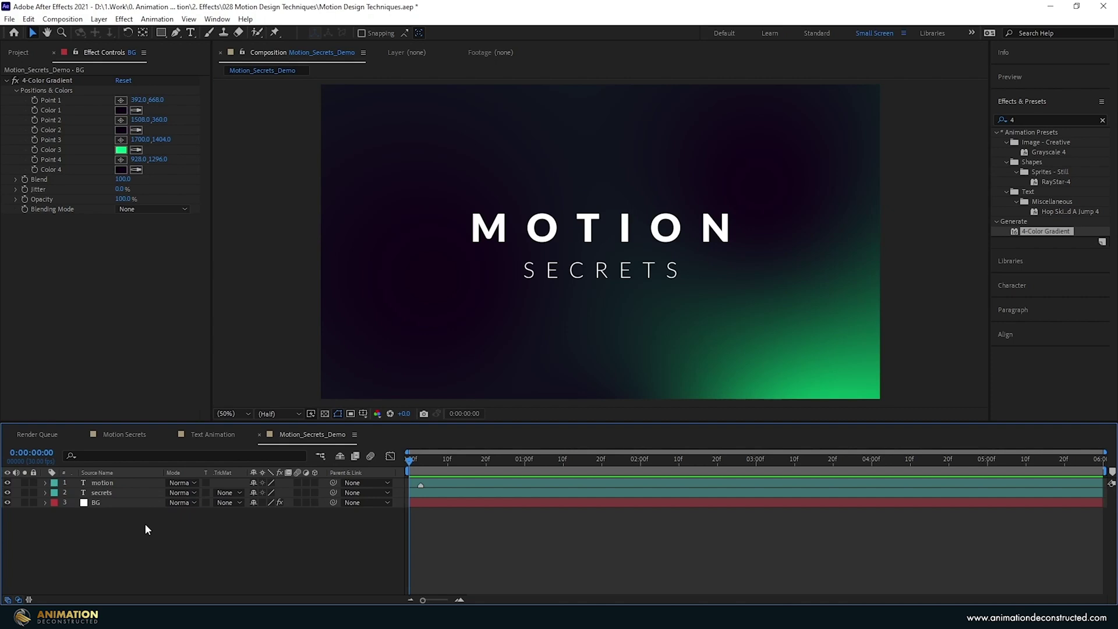
Add an Opacity animator to the motion text layer at 0%, hiding MOTION.
left_click(119, 482)
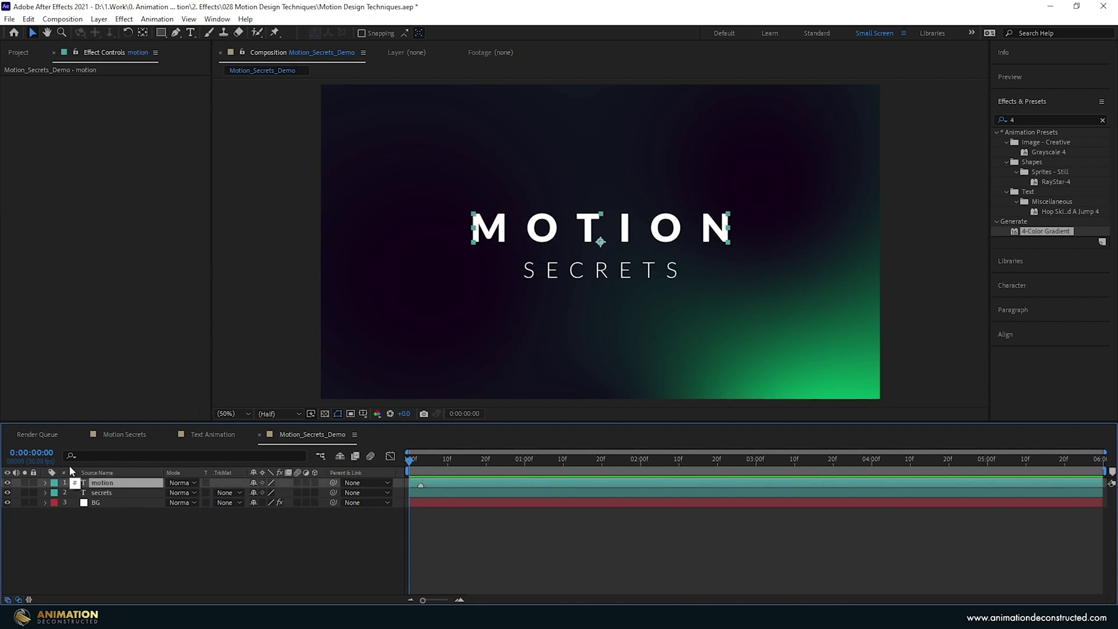
key("u")
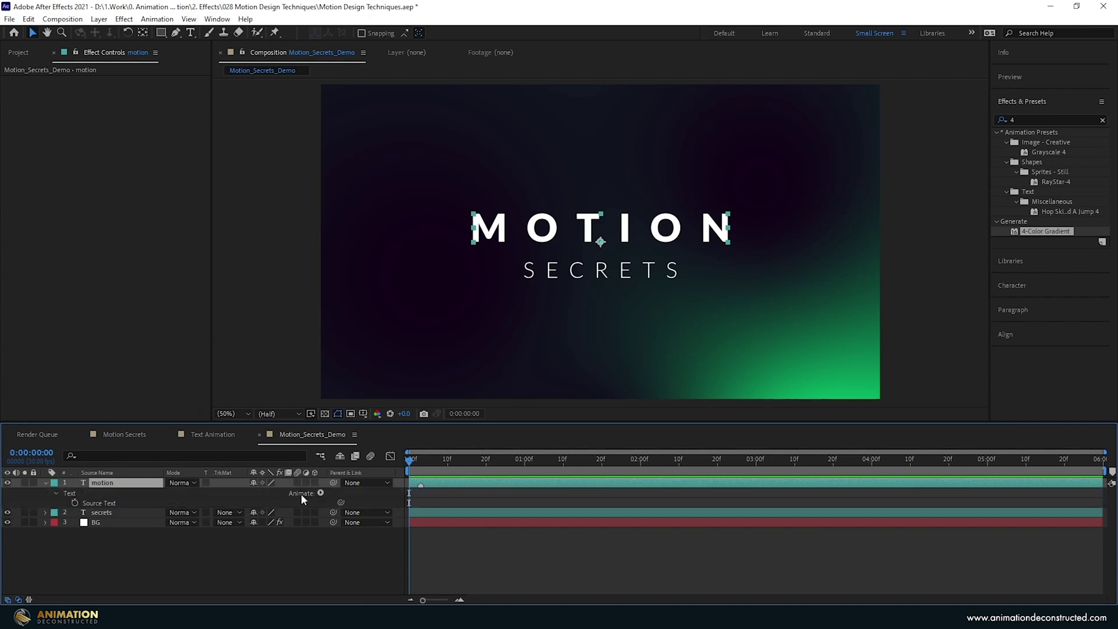
left_click(321, 494)
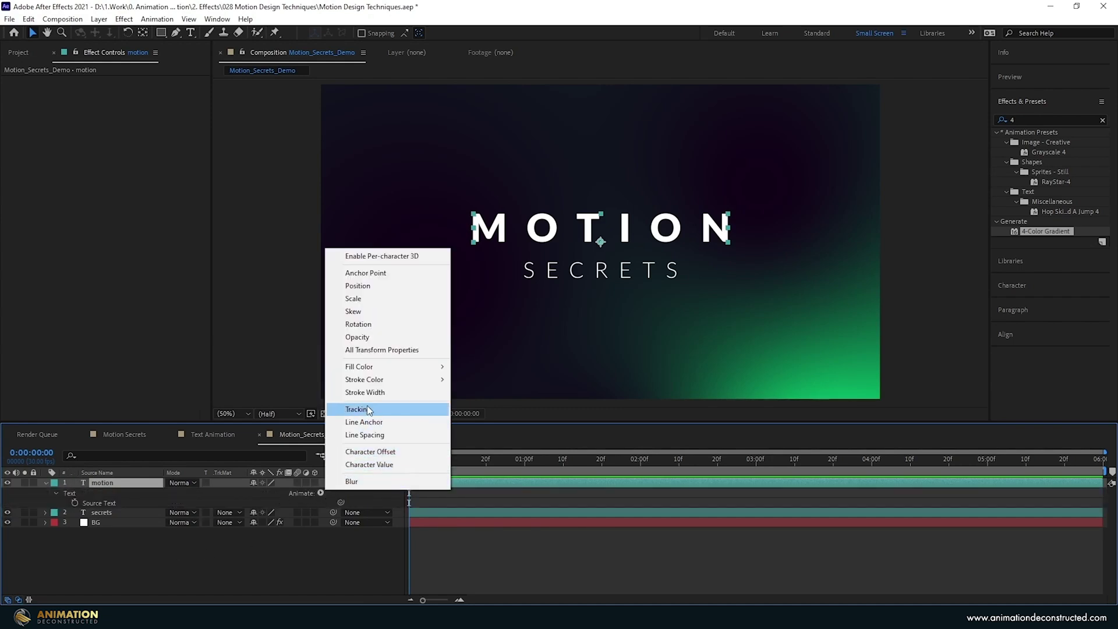
left_click(403, 337)
left_click_drag(255, 532, 230, 531)
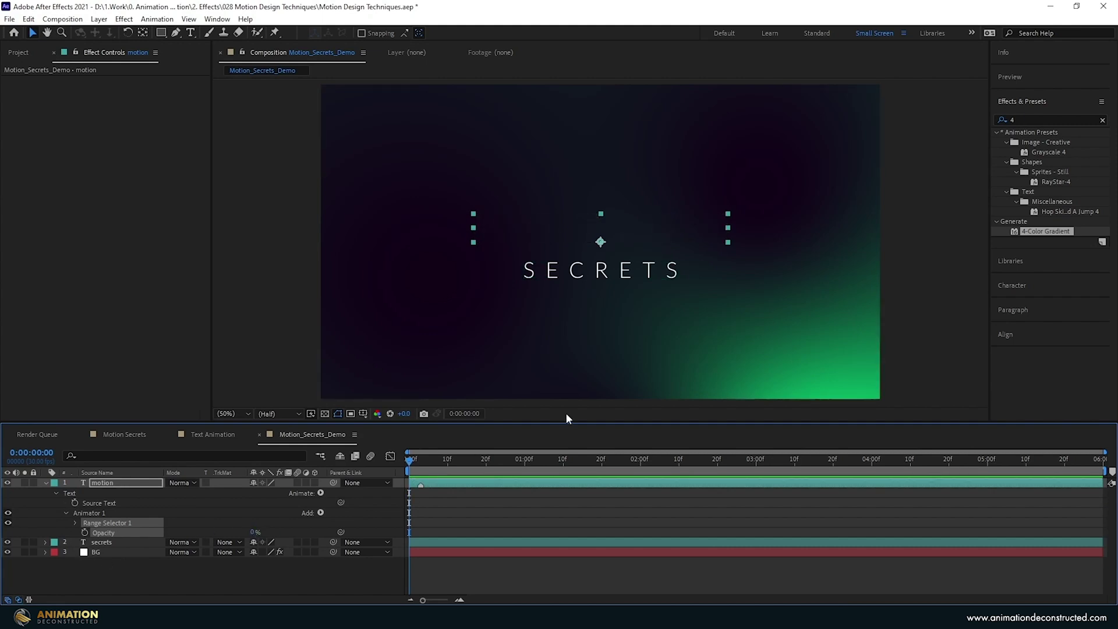
left_click(417, 465)
left_click_drag(417, 464, 420, 464)
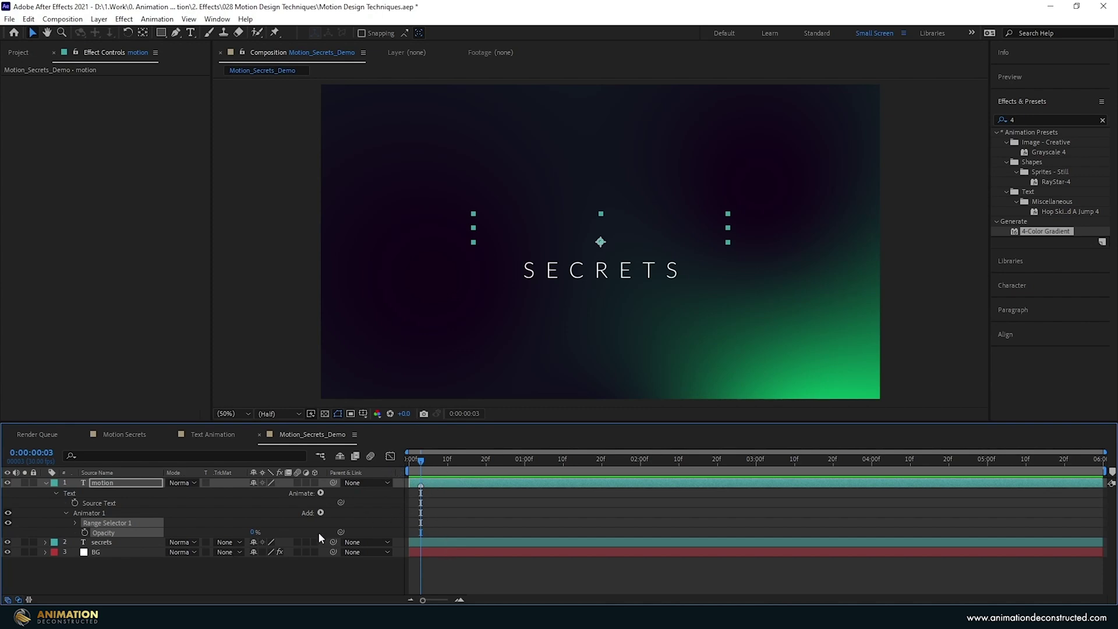
Keyframe Range Selector Start from 0% at 0:00 to 100% at 1:00.
left_click(73, 523)
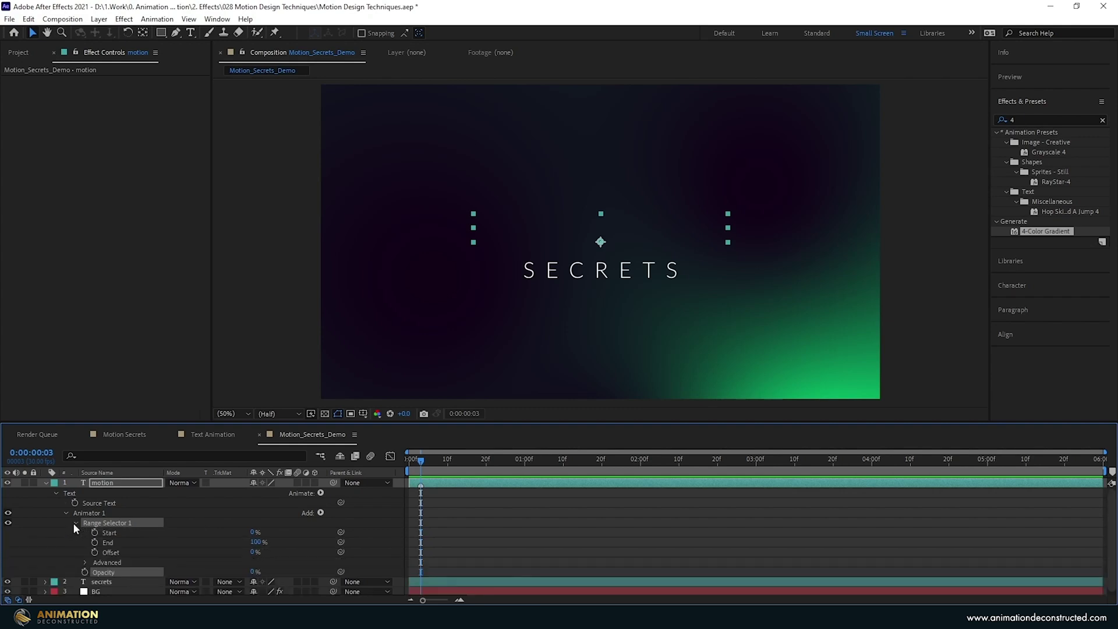
left_click(95, 532)
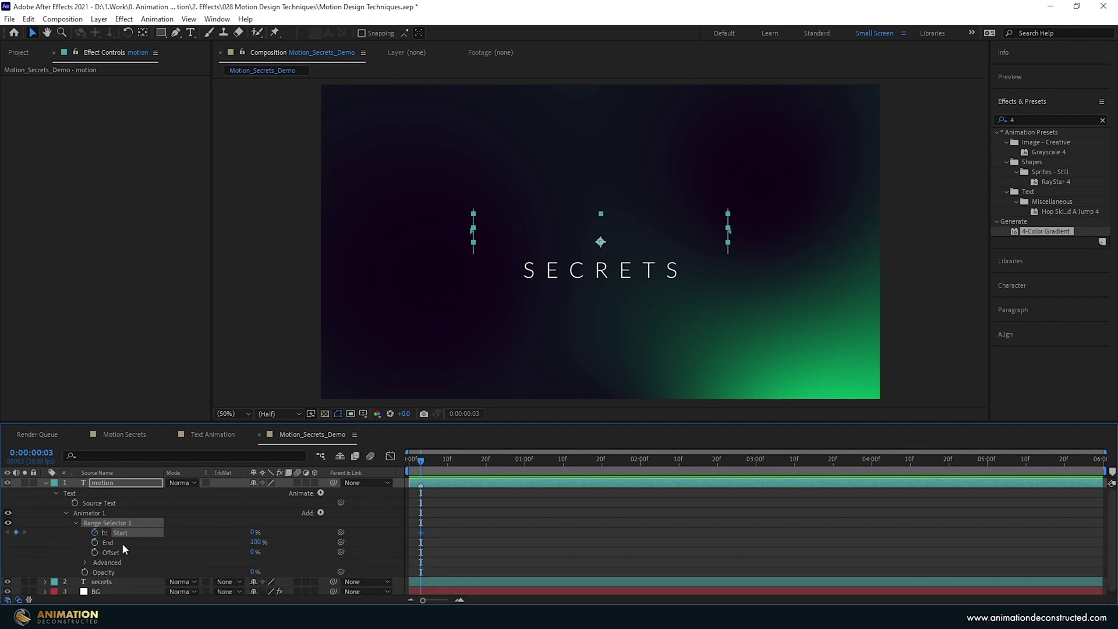
left_click_drag(422, 462, 526, 476)
left_click_drag(254, 533, 437, 530)
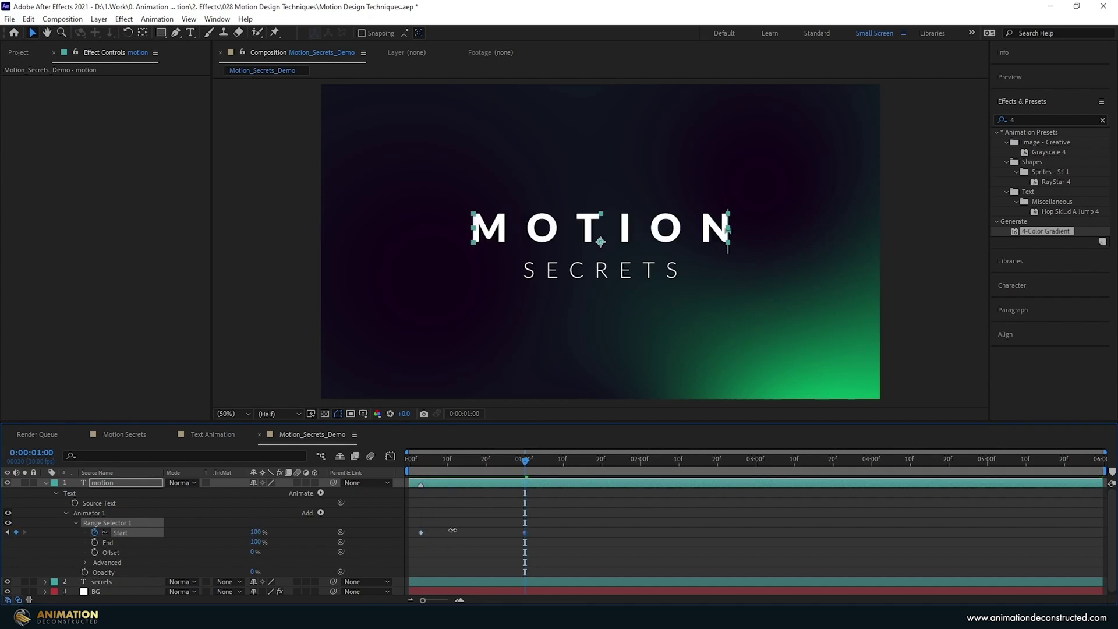
Turn Randomize Order on under the range selector's Advanced options.
left_click(85, 562)
scroll(108, 483, "down", 3)
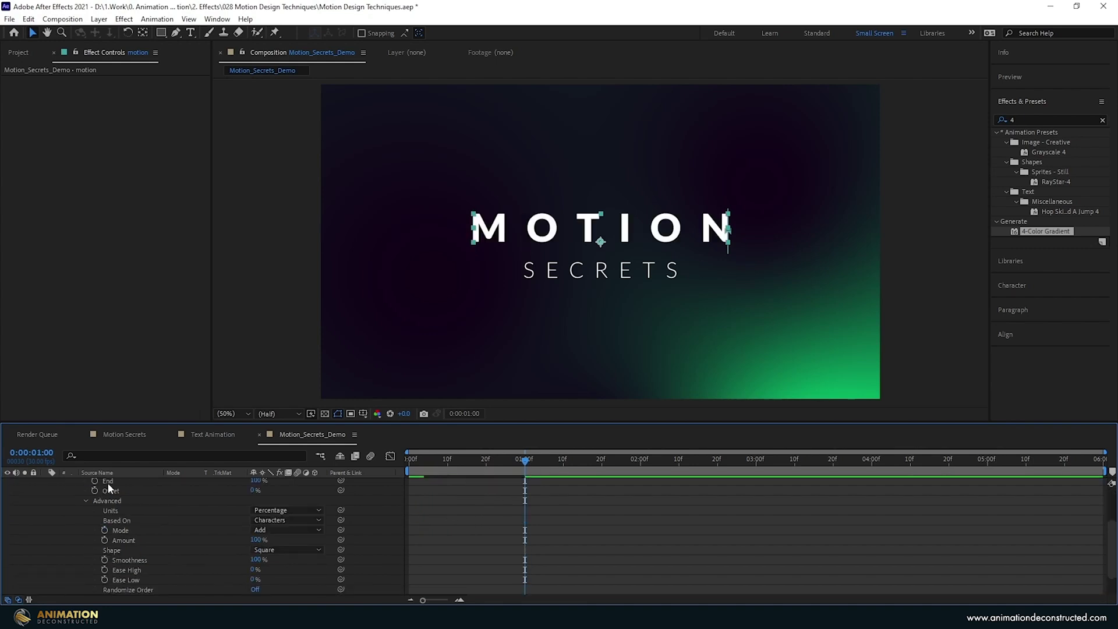
scroll(157, 554, "down", 3)
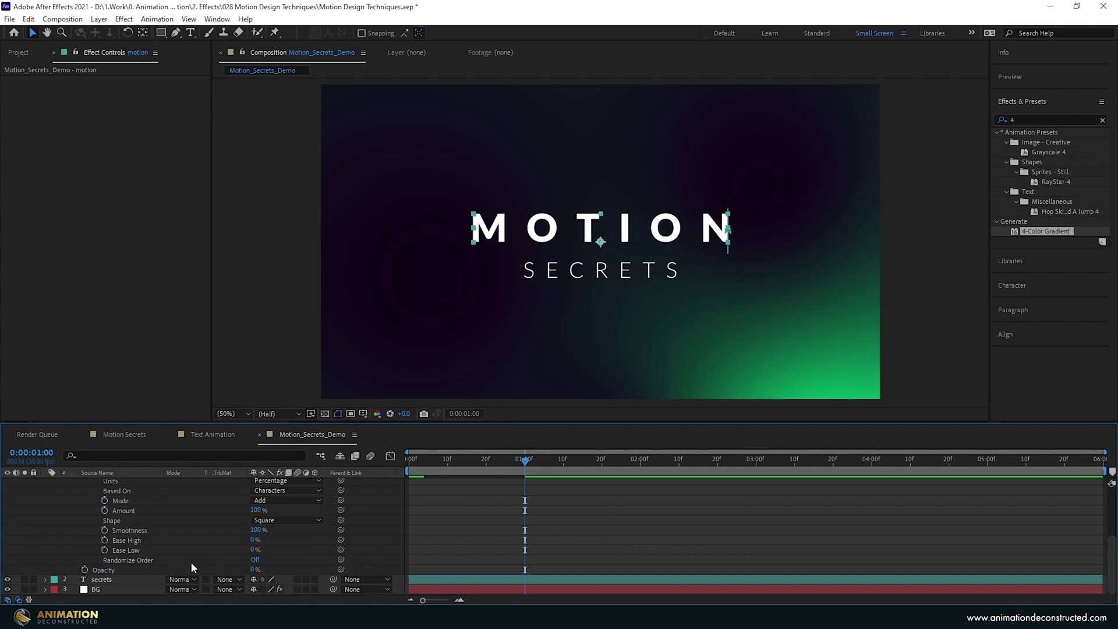
left_click(254, 560)
mouse_move(499, 458)
left_mouse_down()
mouse_move(407, 453)
mouse_move(520, 458)
left_mouse_up()
scroll(88, 530, "up", 3)
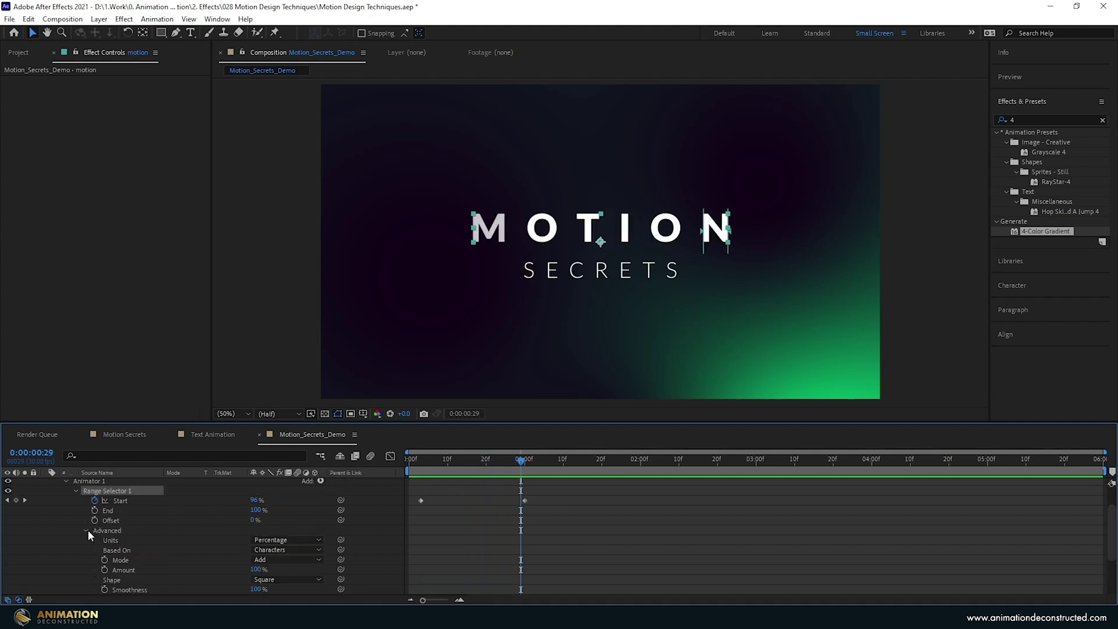
Add a Wiggly Selector to Animator 1 with Mode set to Subtract.
left_click(82, 530)
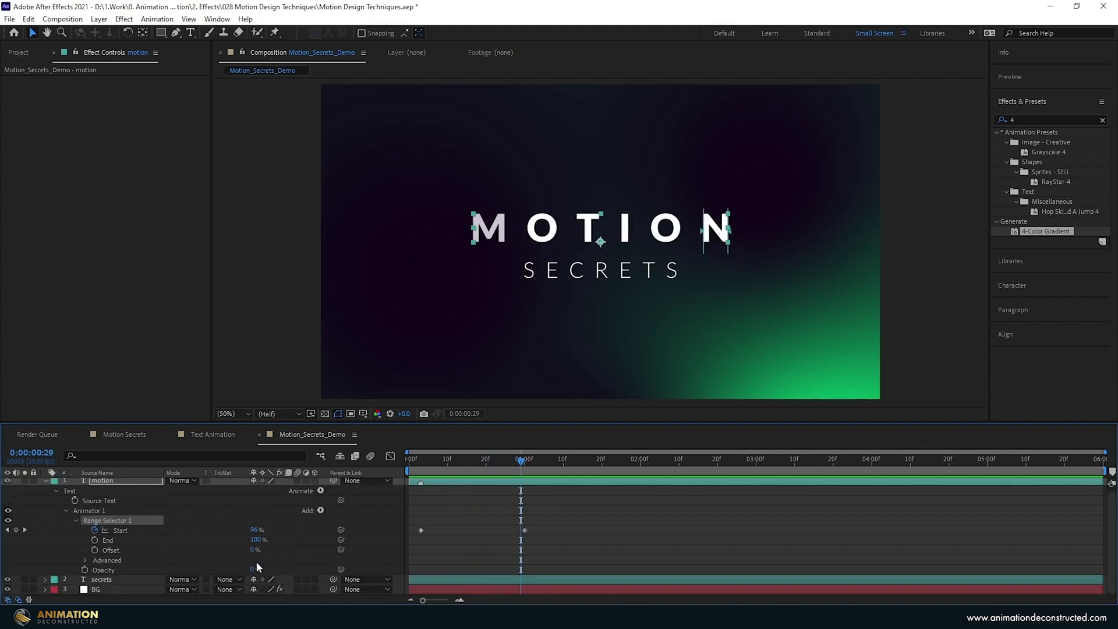
left_click(321, 511)
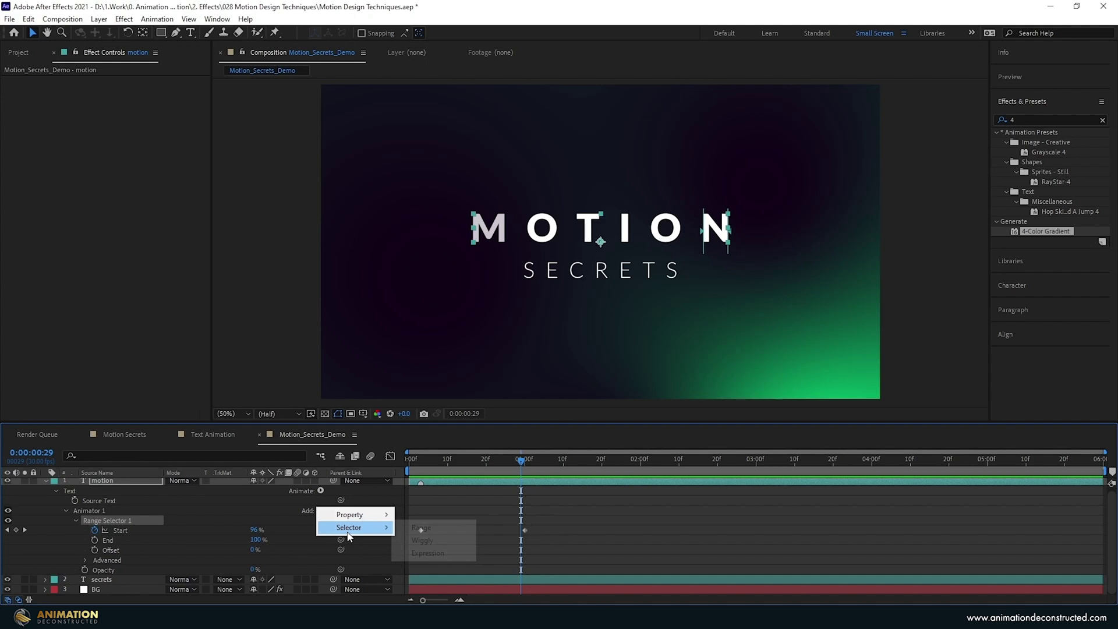
mouse_move(361, 528)
left_click(422, 540)
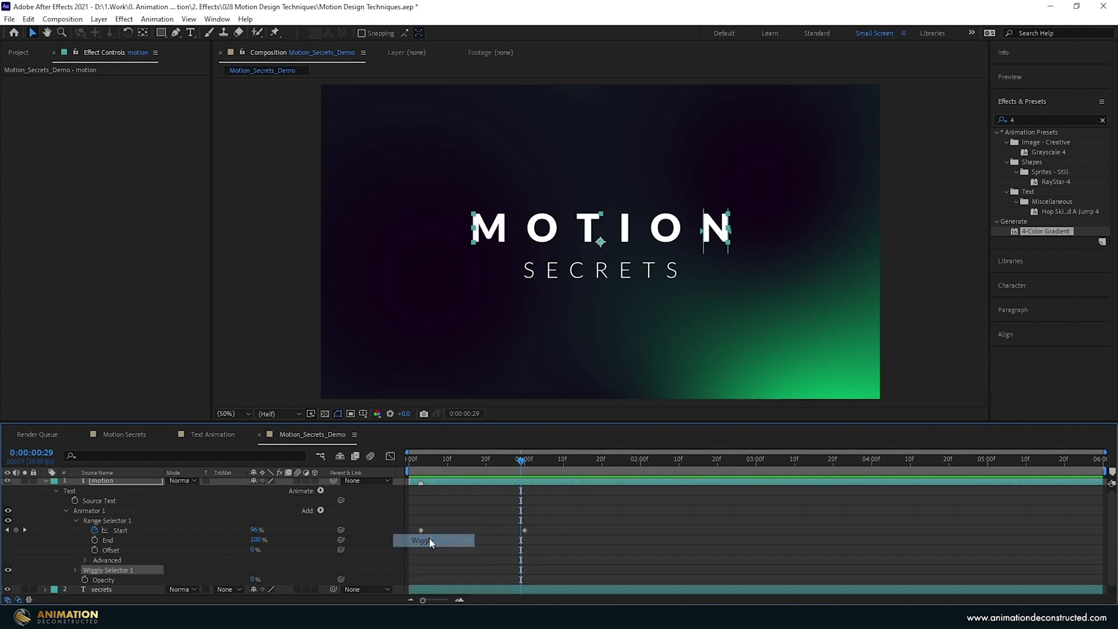
scroll(76, 569, "down", 3)
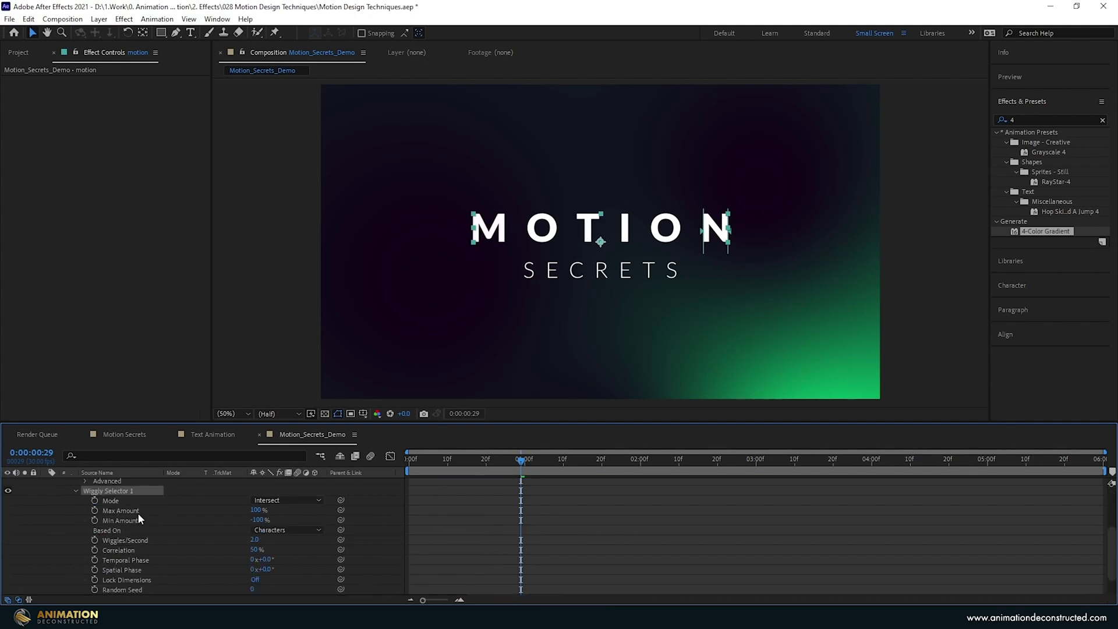
left_click(281, 499)
left_click(273, 520)
left_click_drag(519, 456, 420, 466)
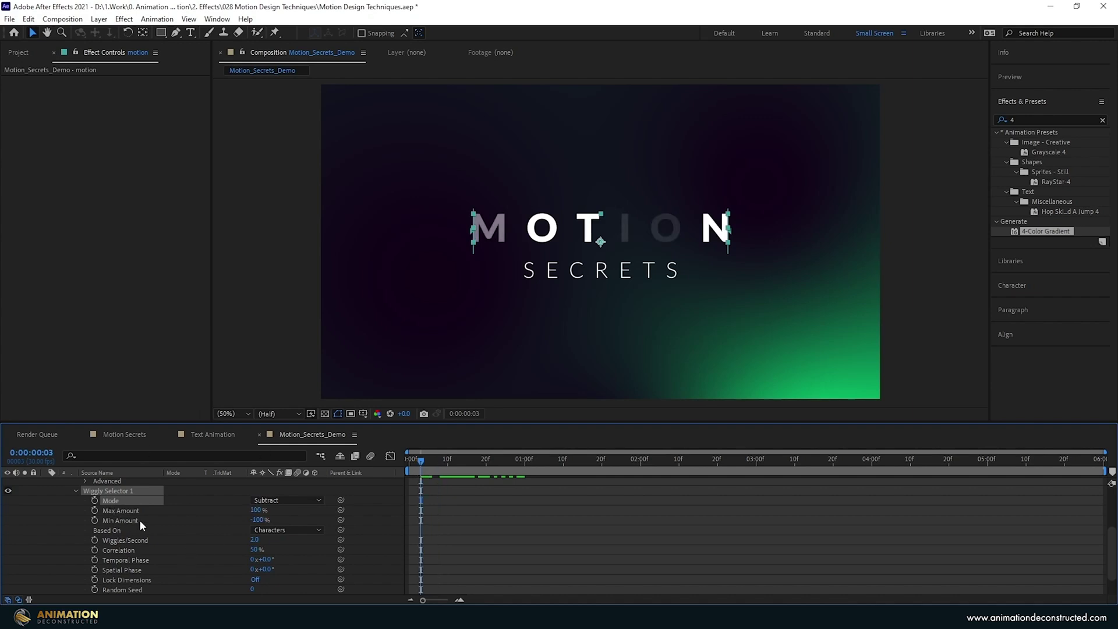
Set the wiggly Max Amount and Min Amount both to 0%.
left_click(258, 520)
left_click(261, 510)
type("0")
key("Tab")
type("0")
key("Return")
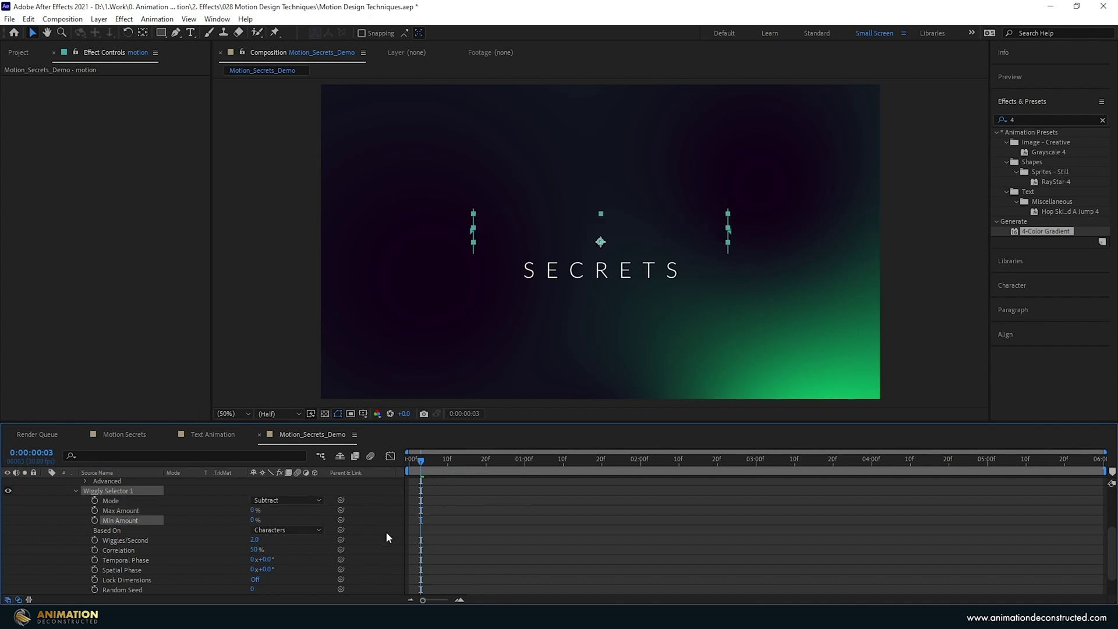
Keyframe Max Amount to 100% and Min Amount to -100% at one second.
left_click(93, 511)
left_click(93, 520)
left_click_drag(422, 466, 526, 461)
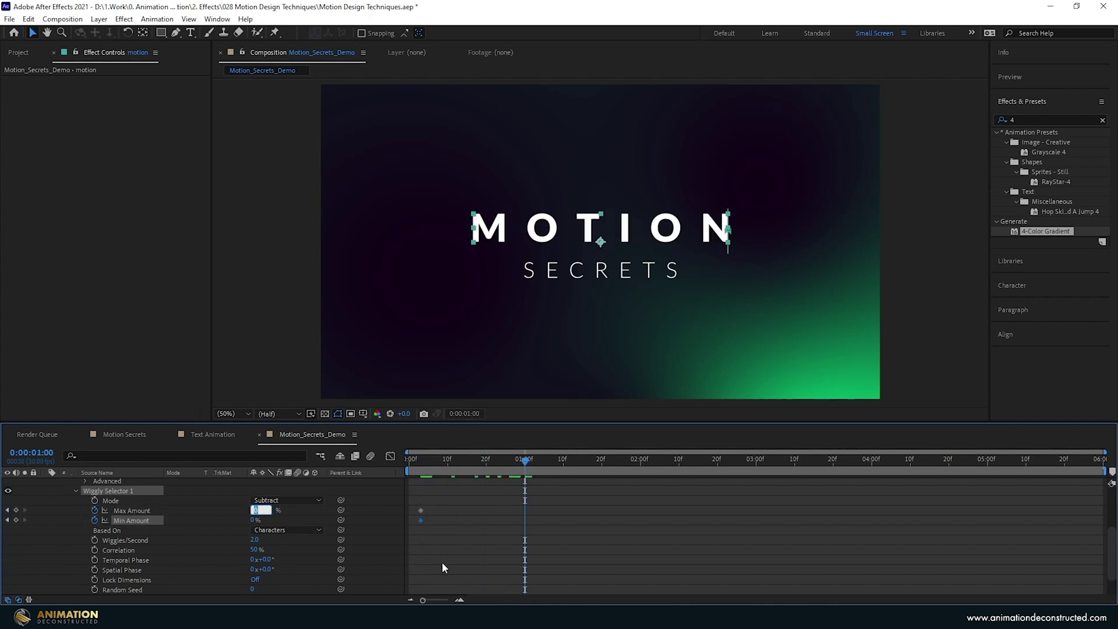
type("100")
key("Tab")
type("-")
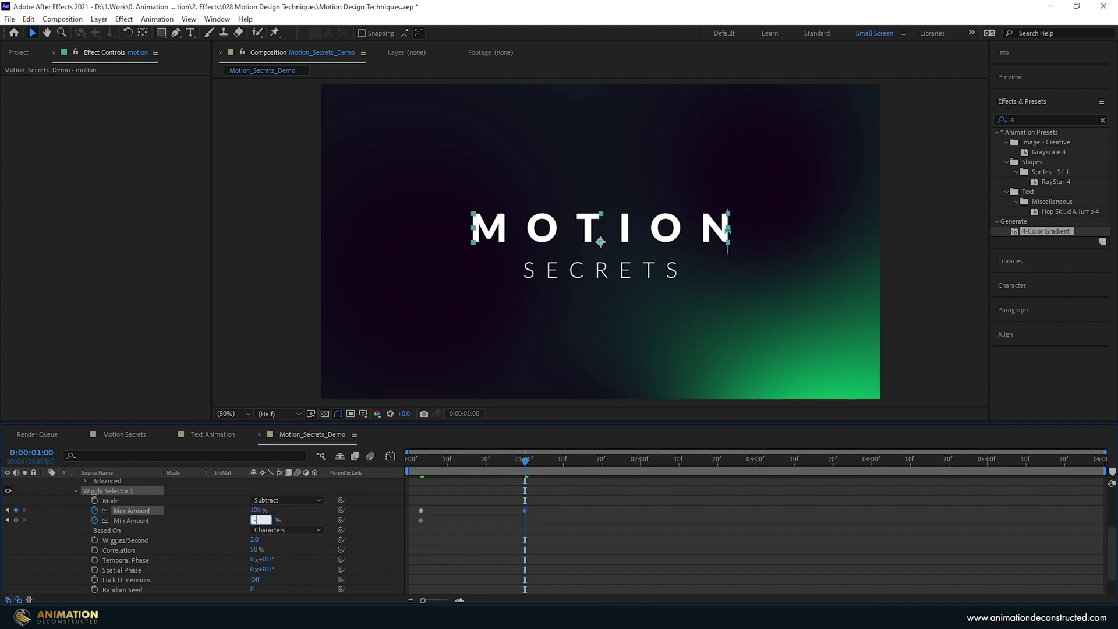
type("100")
key("Return")
Raise Wiggles/Second to 6 and preview the flickering MOTION letters.
key("Home")
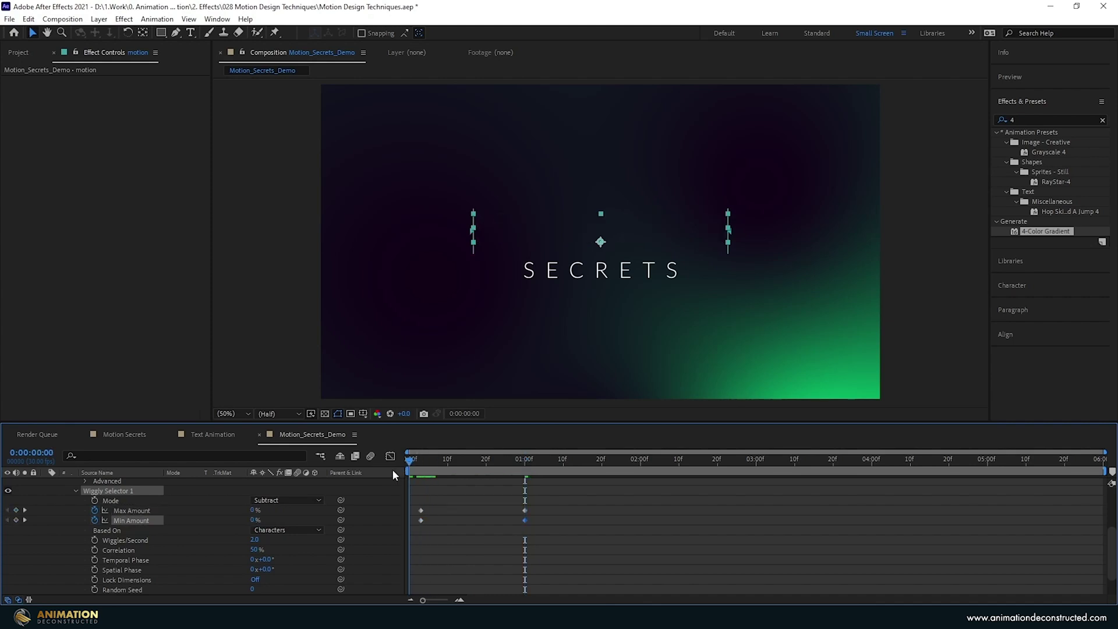
key("space")
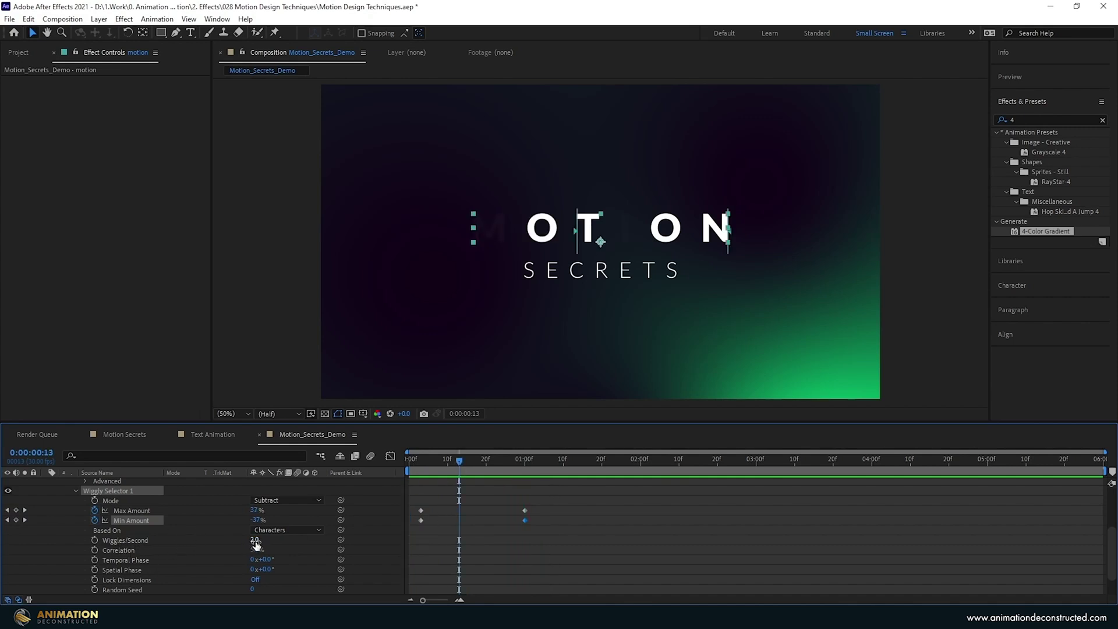
left_click_drag(256, 545, 315, 572)
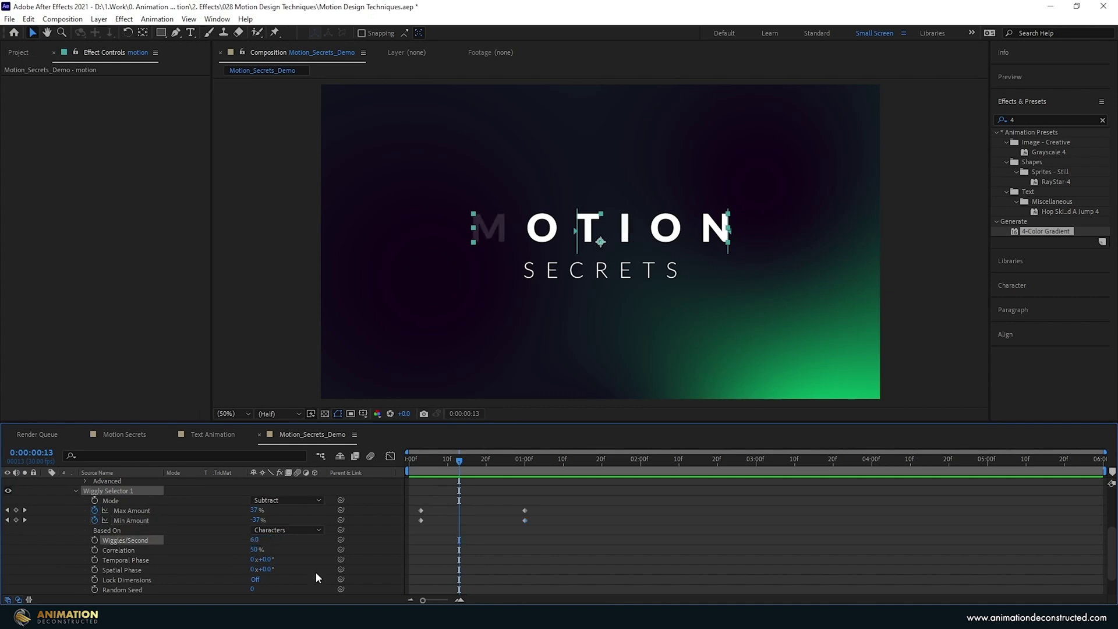
key("space")
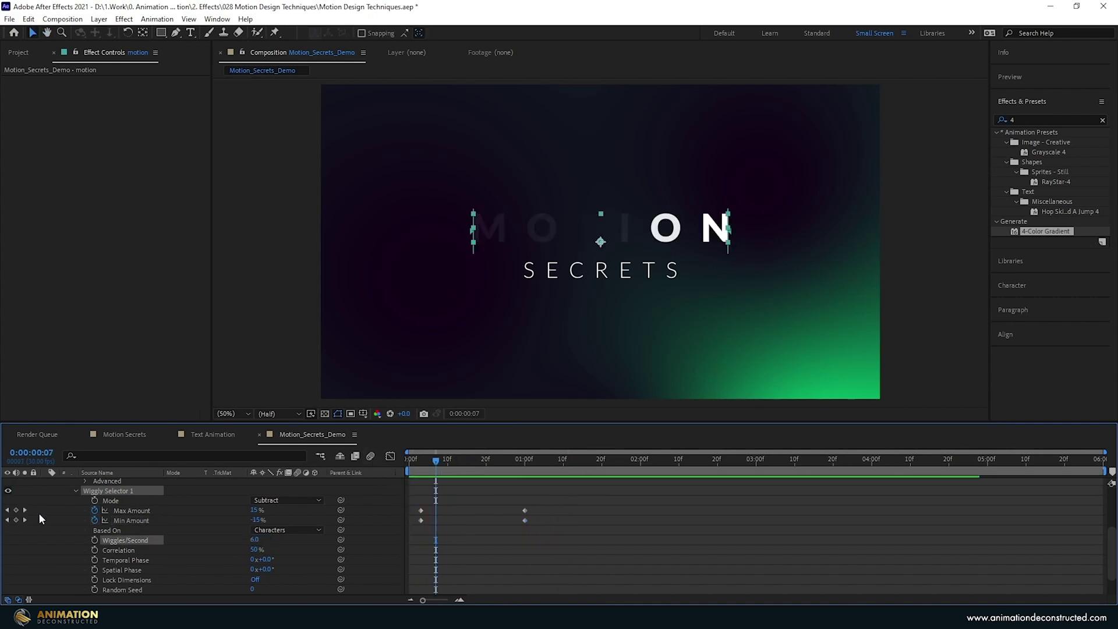
Add a Scale animator to the motion text with Scale set to 0%.
scroll(38, 512, "up", 3)
left_click(63, 513)
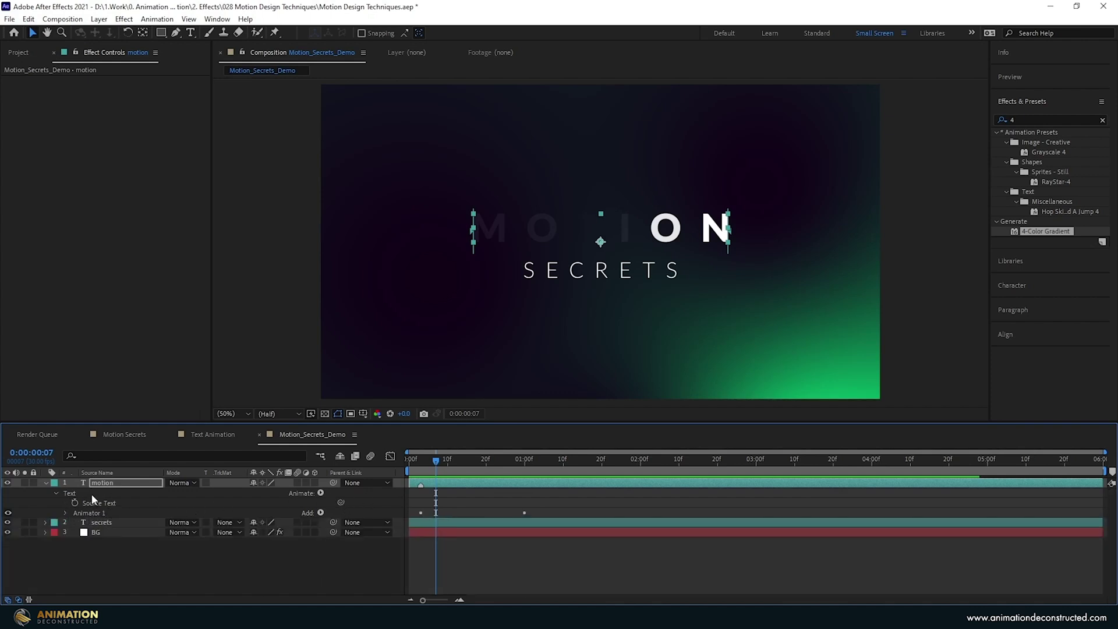
left_click(121, 492)
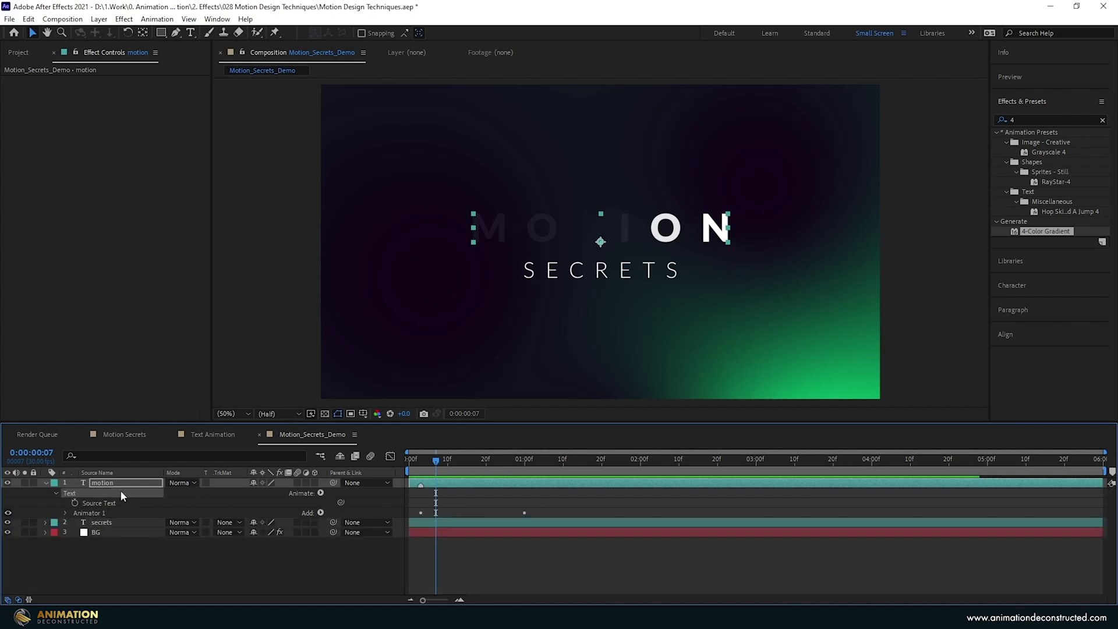
left_click(321, 492)
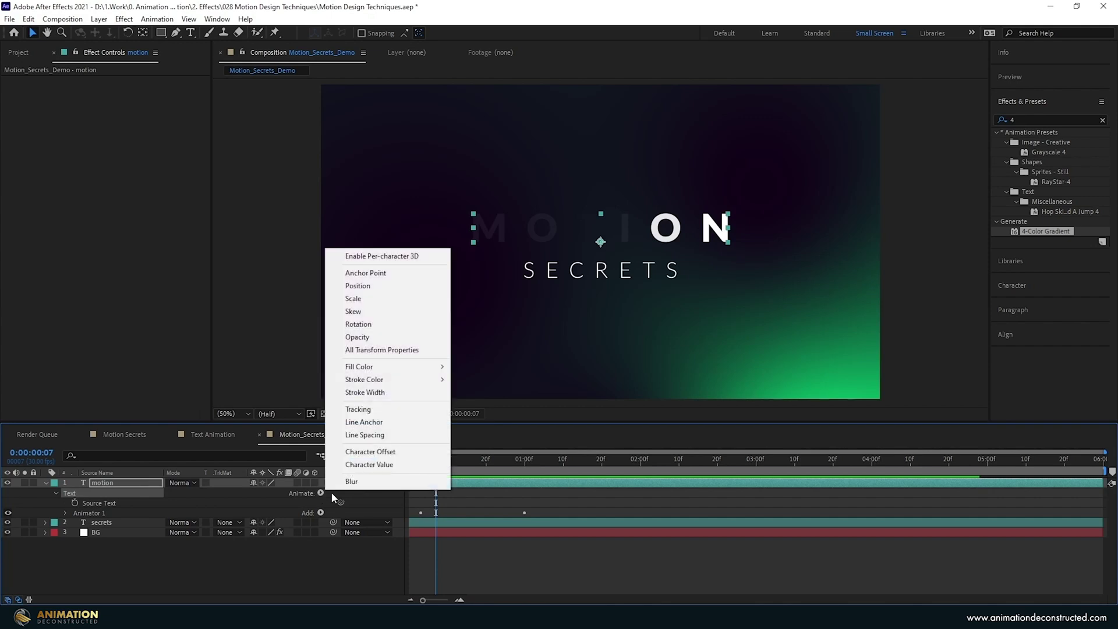
left_click(354, 298)
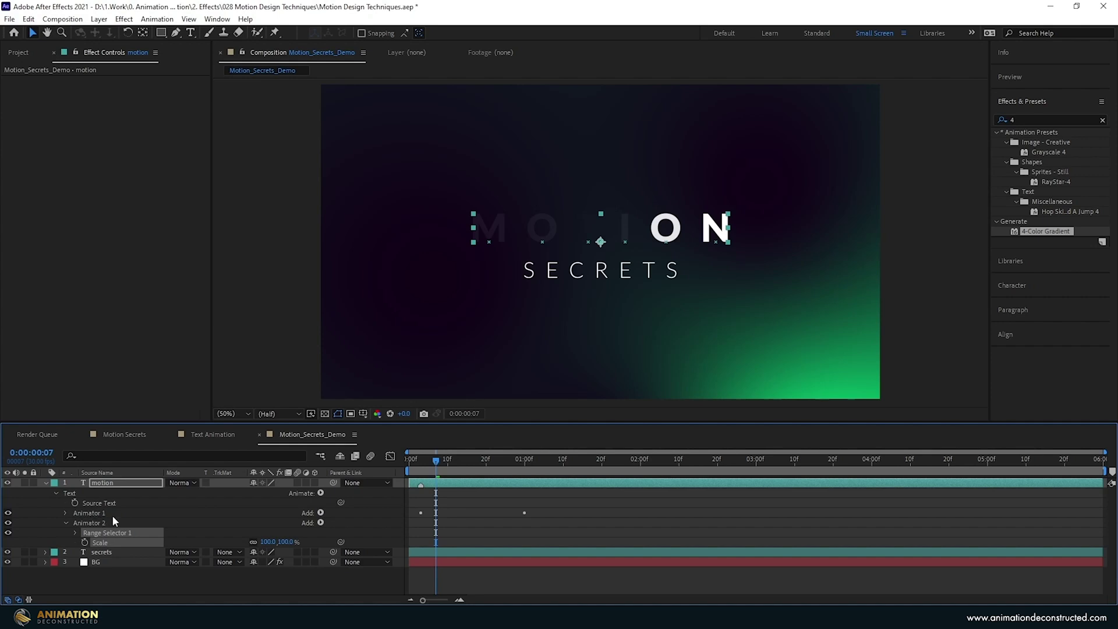
left_click(268, 542)
type("0")
left_click_drag(424, 471, 424, 471)
Set the new range selector's Smoothness to 0%.
left_click(75, 532)
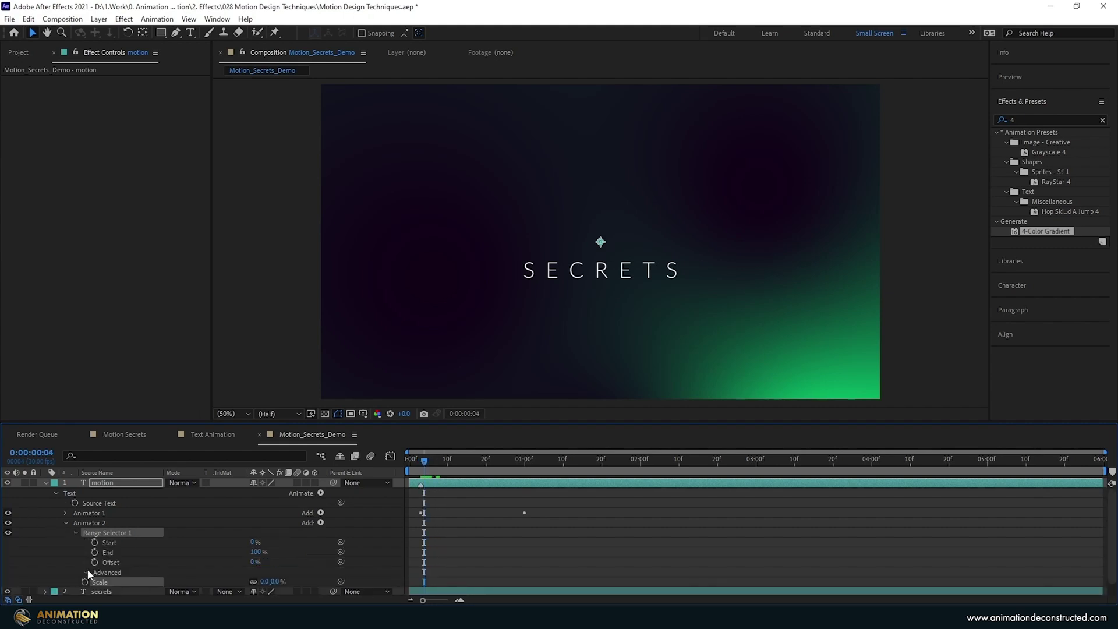
left_click(86, 571)
scroll(142, 546, "down", 3)
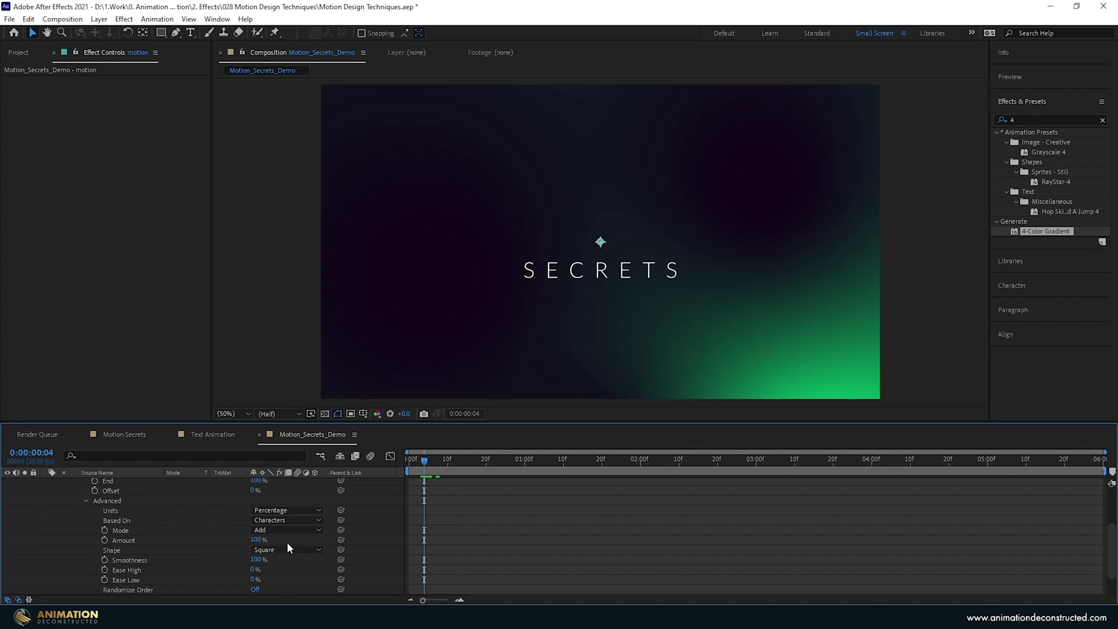
left_click(255, 560)
type("0")
key("Return")
Animate Range Selector Offset from -100% at 0:00 to 100% at 1:00, then preview.
left_click_drag(255, 490, 95, 493)
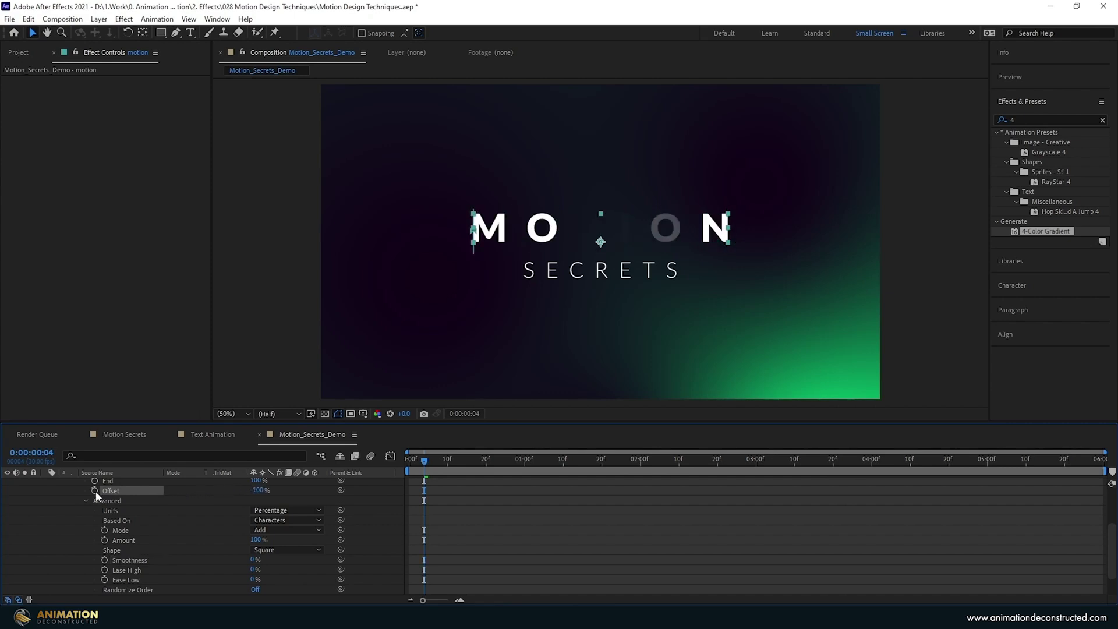
left_click_drag(425, 459, 524, 474)
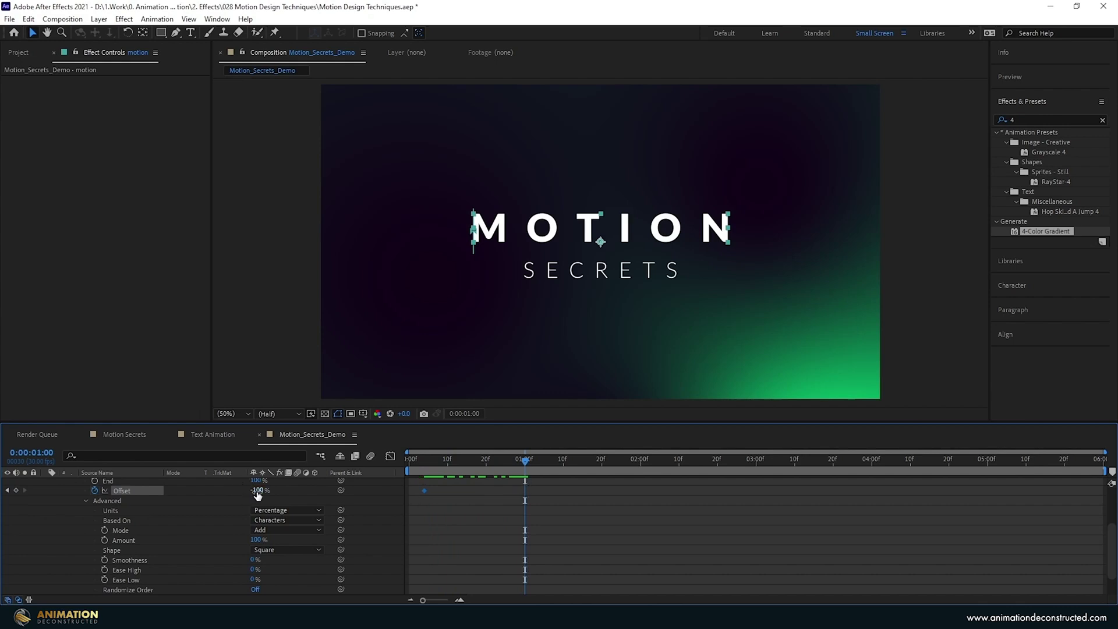
left_click_drag(258, 495, 402, 495)
left_click_drag(526, 463, 407, 463)
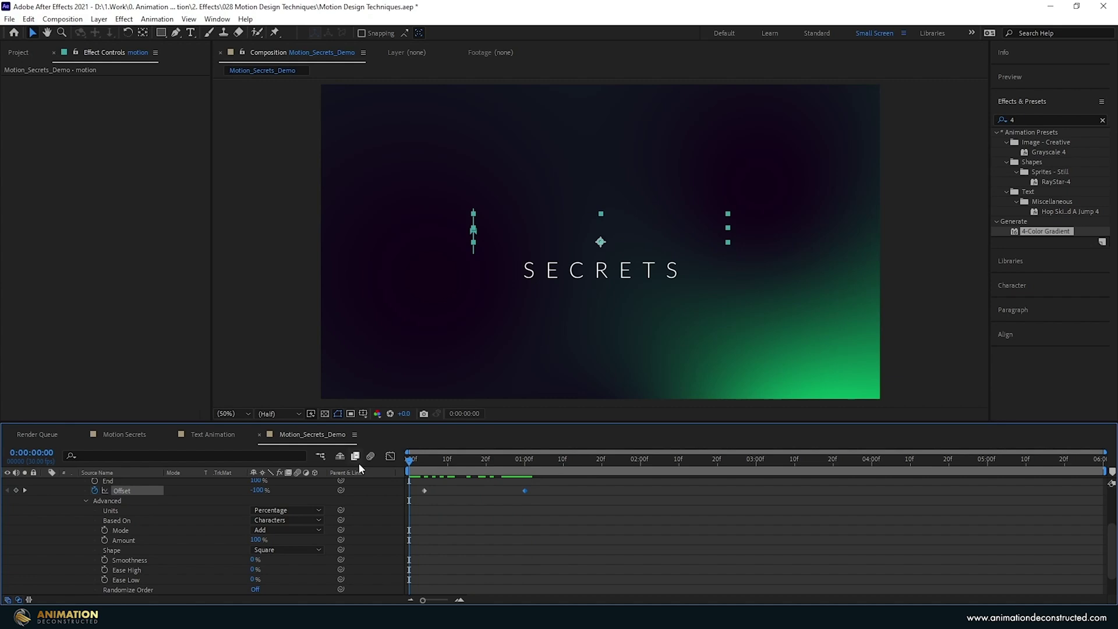
key("space")
Apply the Minimax effect to the motion layer.
scroll(54, 492, "up", 5)
left_click(55, 492)
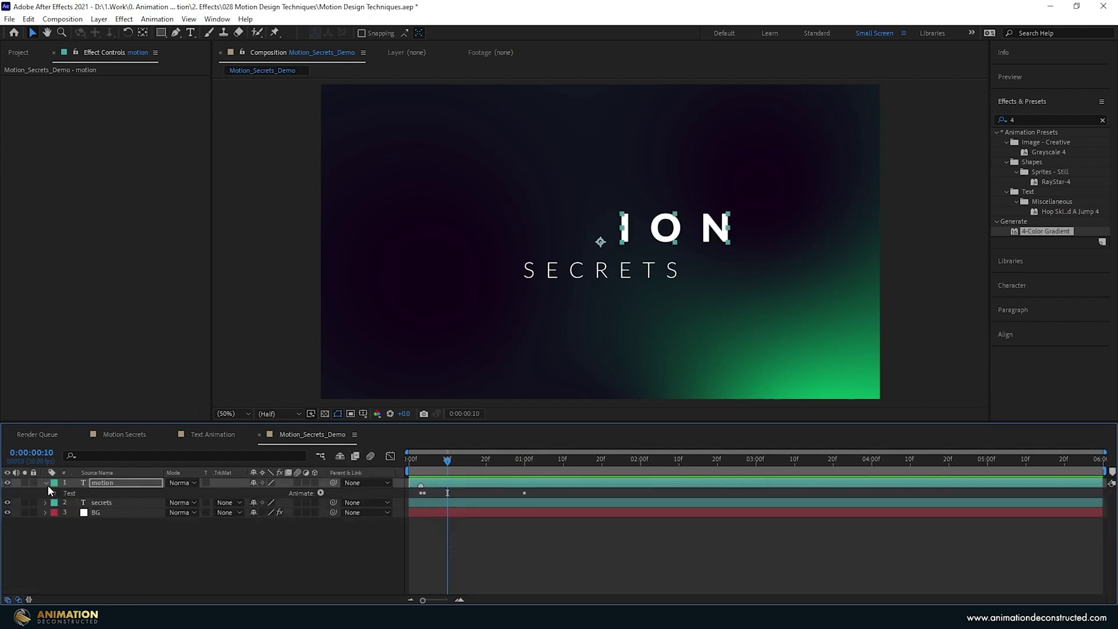
left_click(46, 483)
left_click(102, 482)
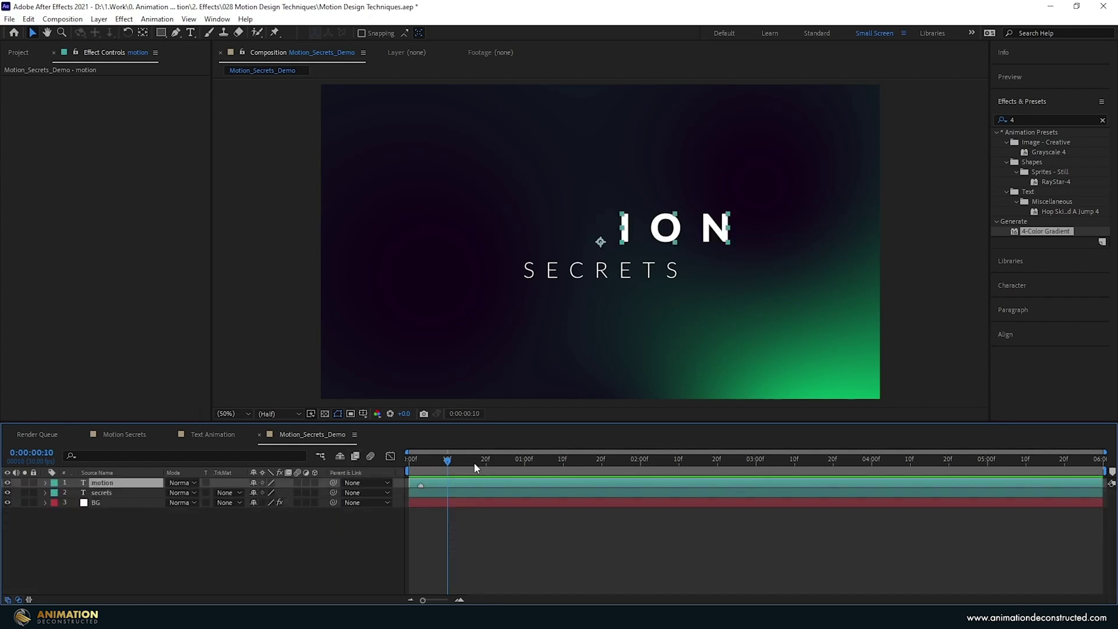
left_click(1019, 120)
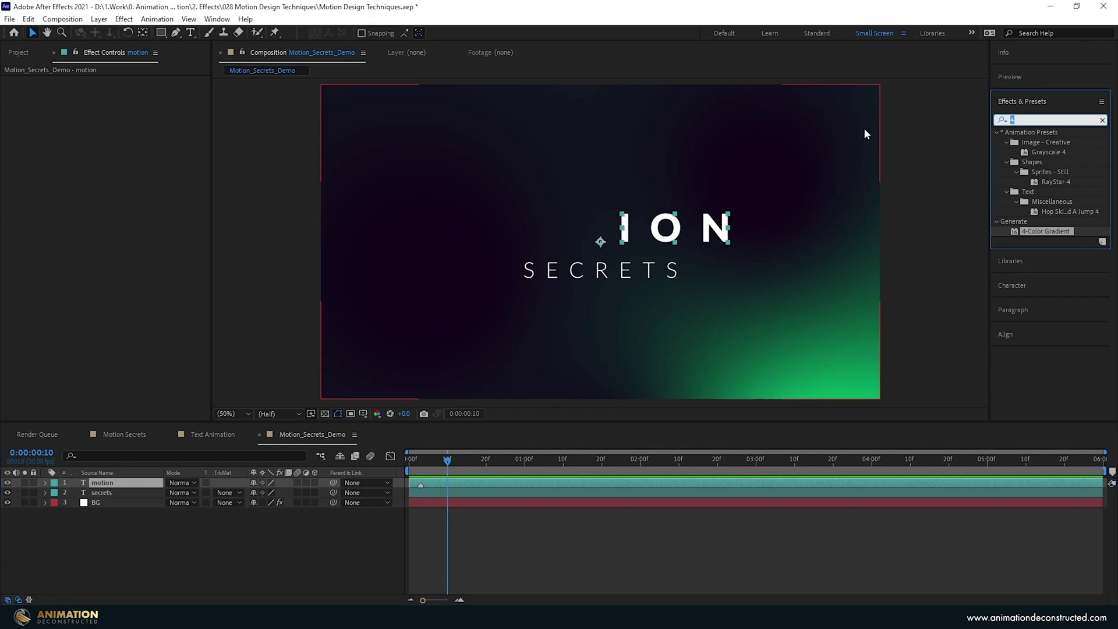
type("minim")
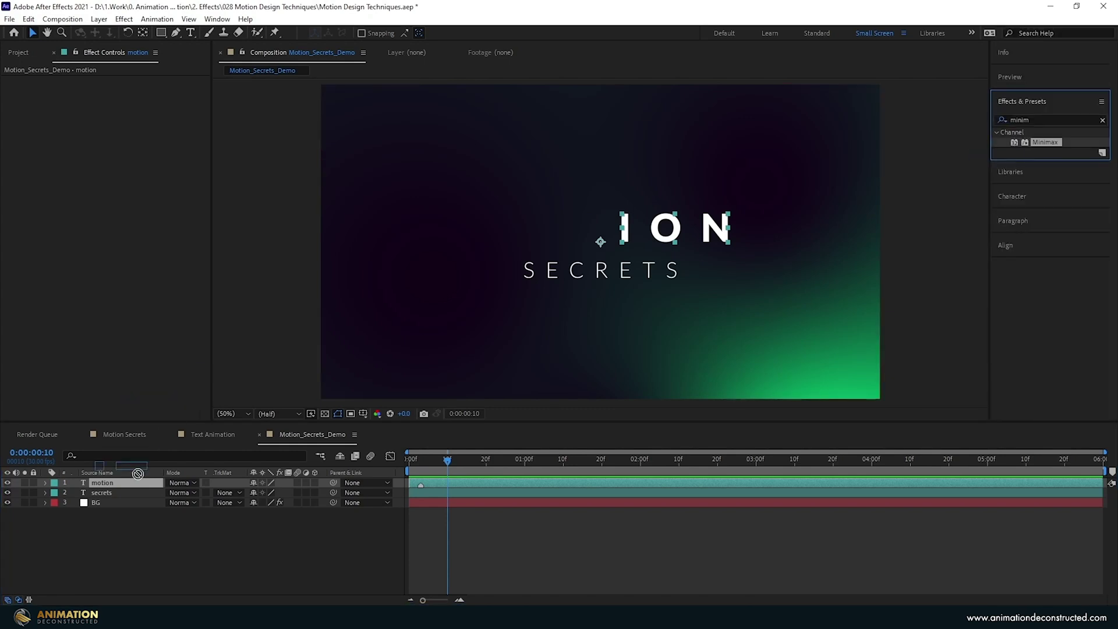
left_click_drag(138, 473, 134, 481)
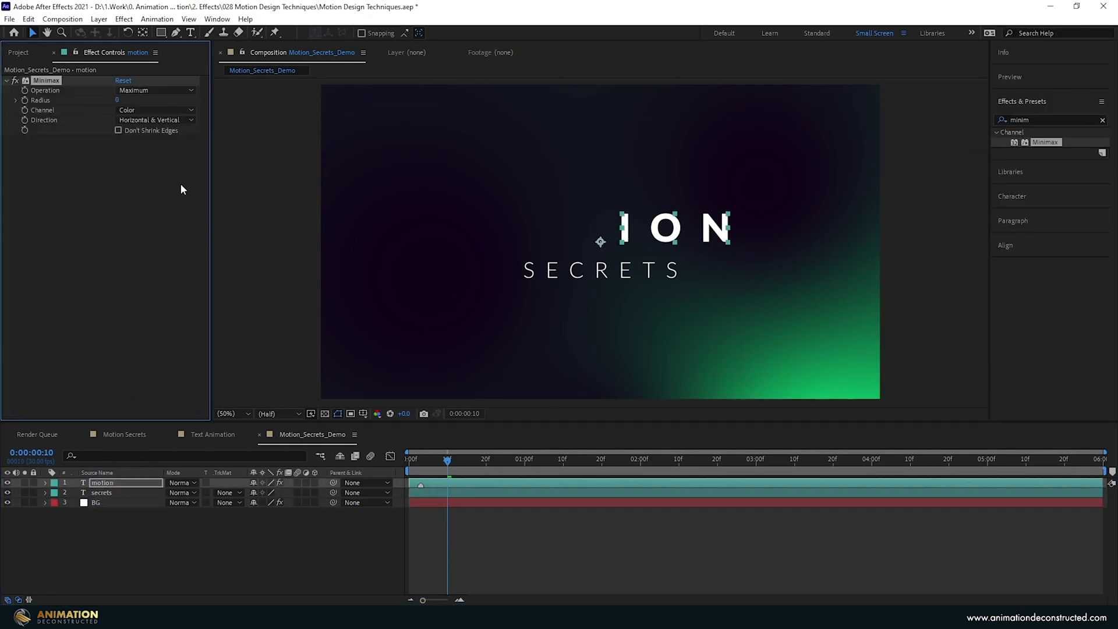
Set Minimax Channel to Alpha and Color, Direction to Just Horizontal, and raise Radius.
left_click(135, 110)
left_click(177, 139)
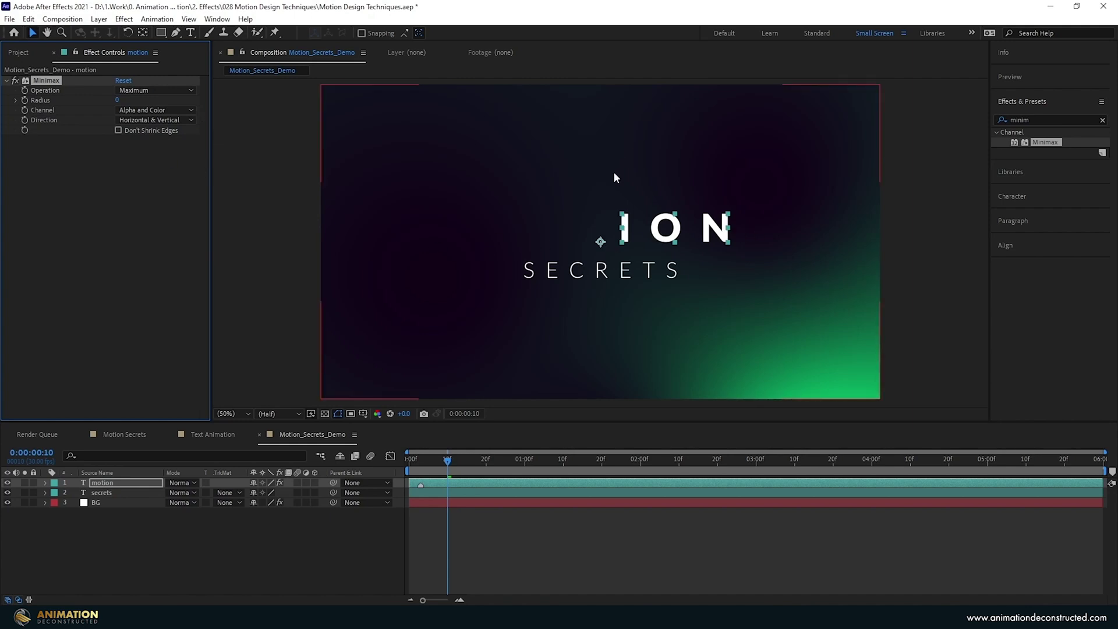
left_click(154, 120)
left_click(163, 142)
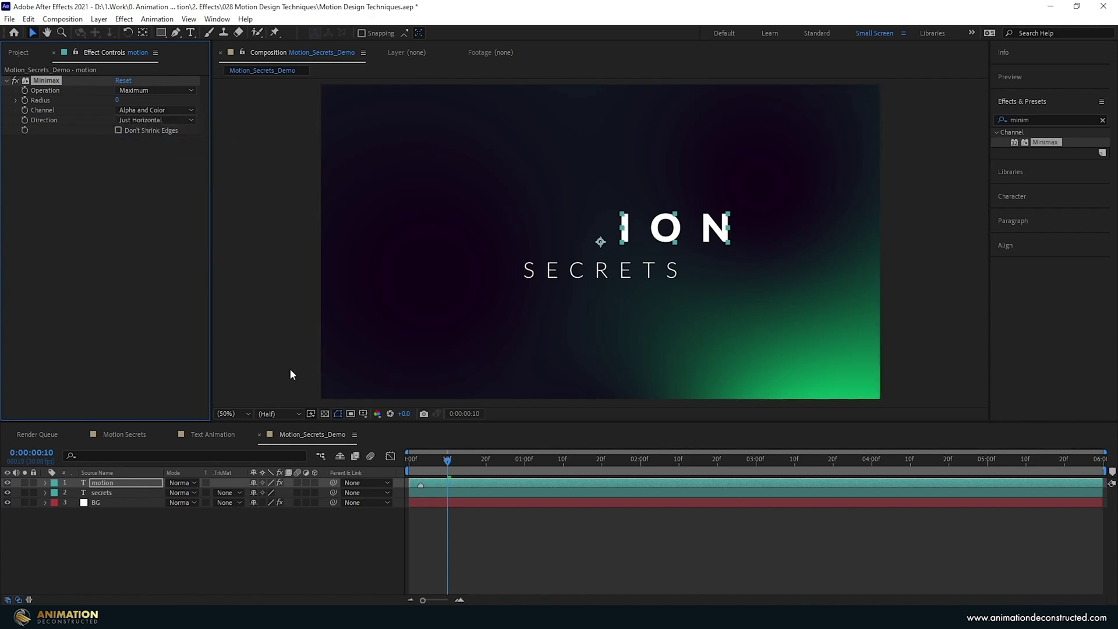
left_click(424, 474)
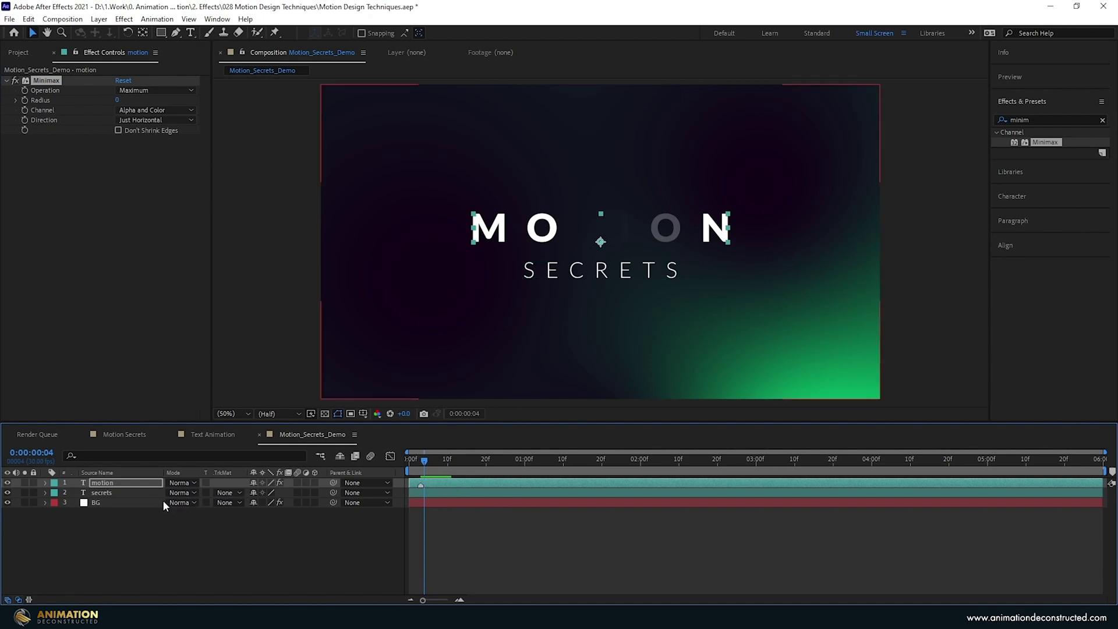
left_click_drag(120, 101, 148, 102)
Set Minimax Radius to 150, then keyframe it to 0 at frame 10.
left_click(121, 100)
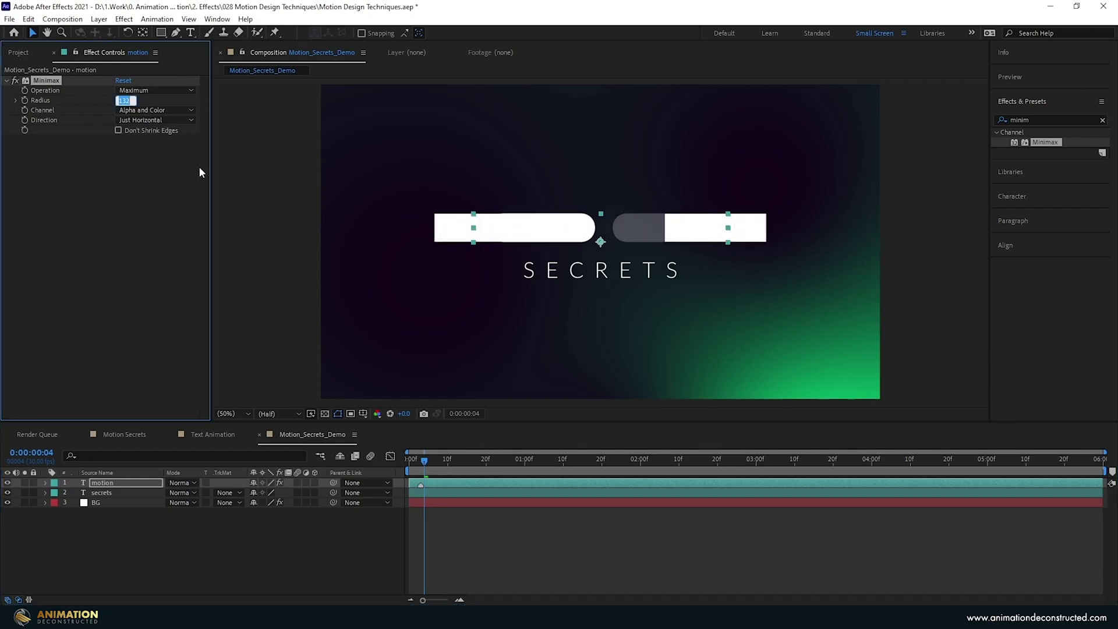
type("150")
key("Return")
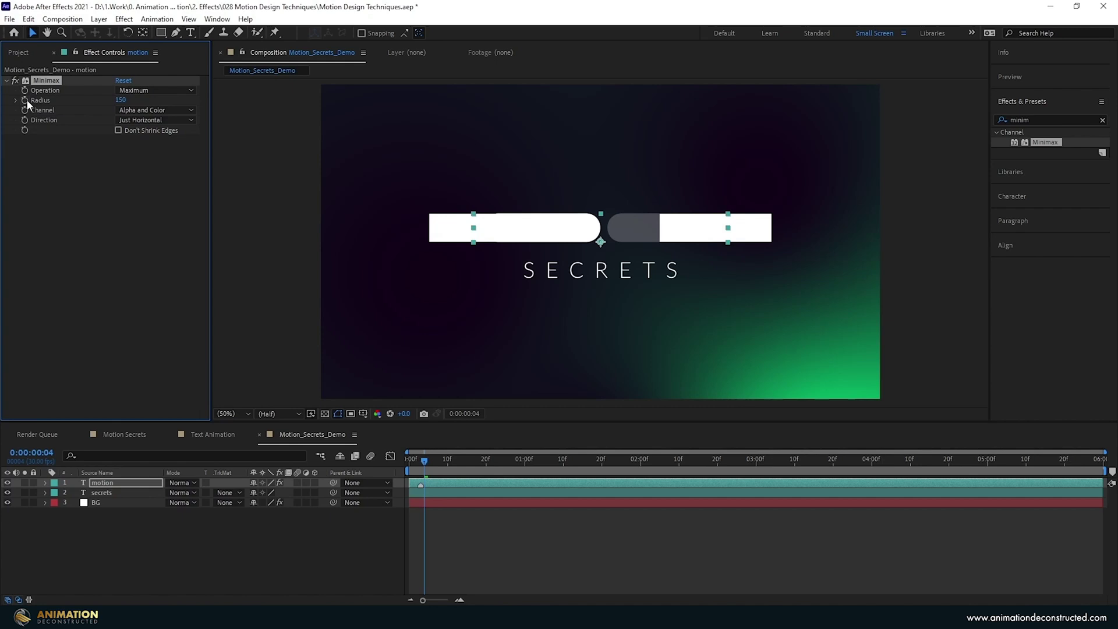
key("u")
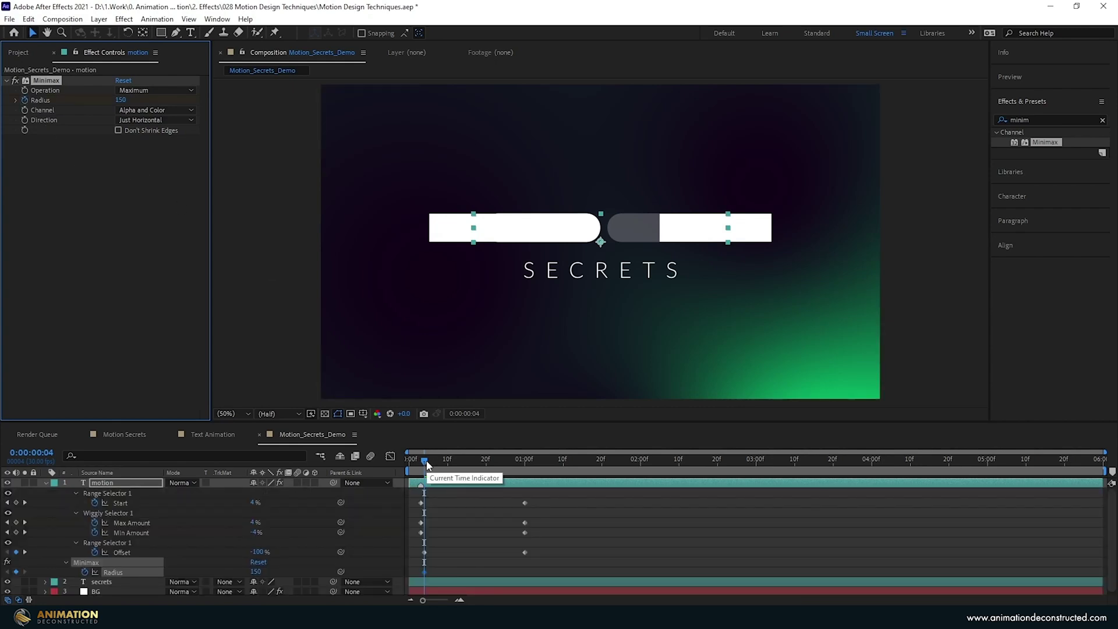
left_click_drag(427, 464, 452, 466)
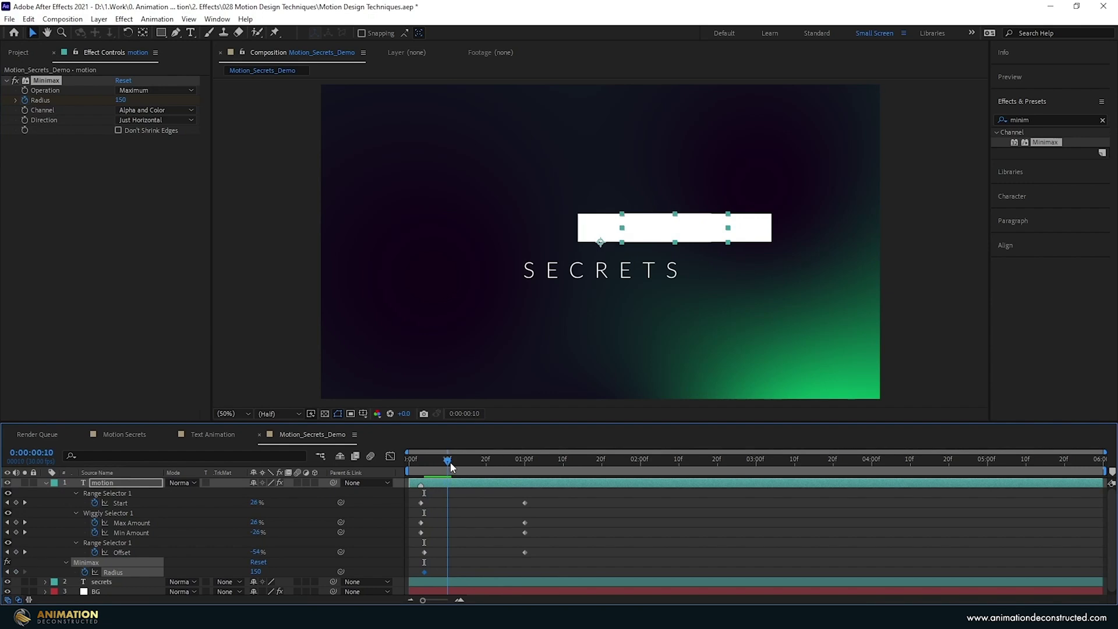
left_click(120, 101)
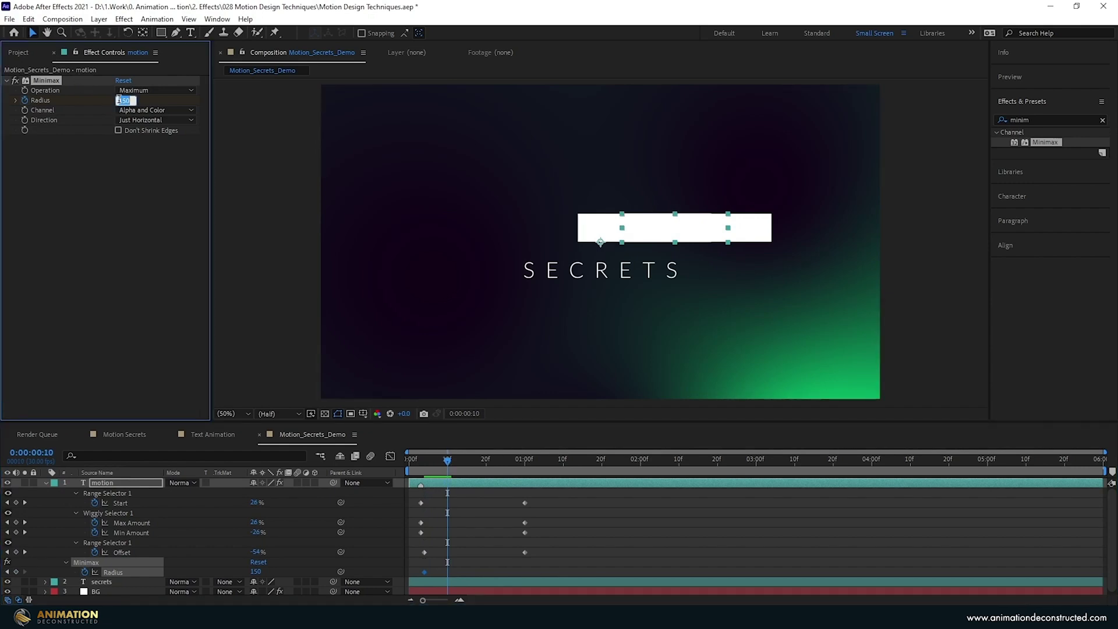
type("0")
key("Return")
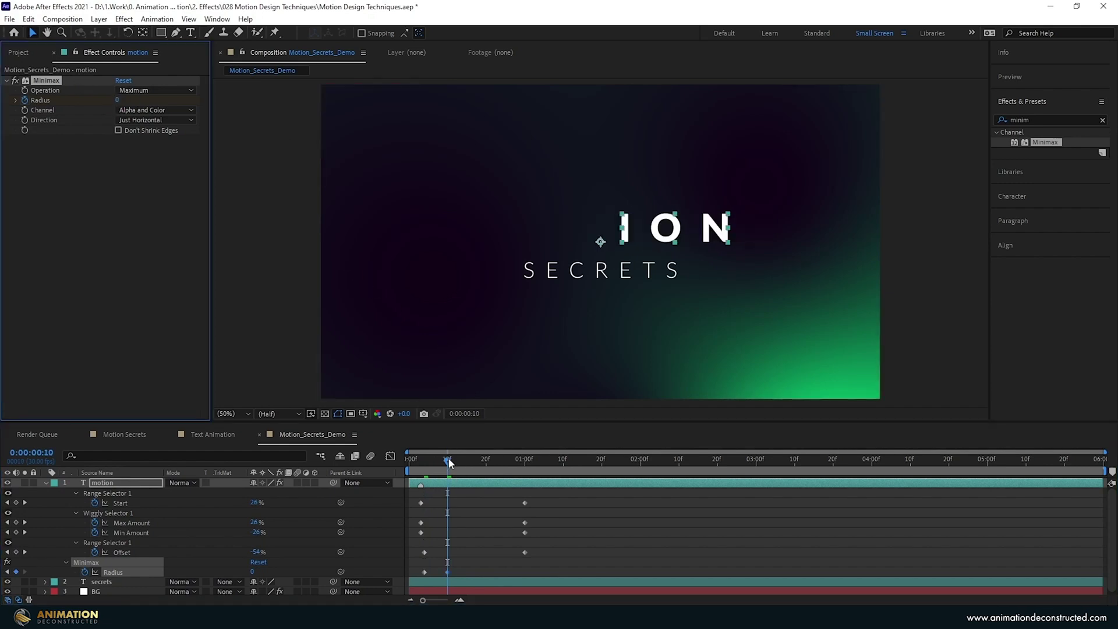
Keyframe Radius to 18 at frame 22 and 150 near one second, then preview.
left_click_drag(449, 463, 494, 460)
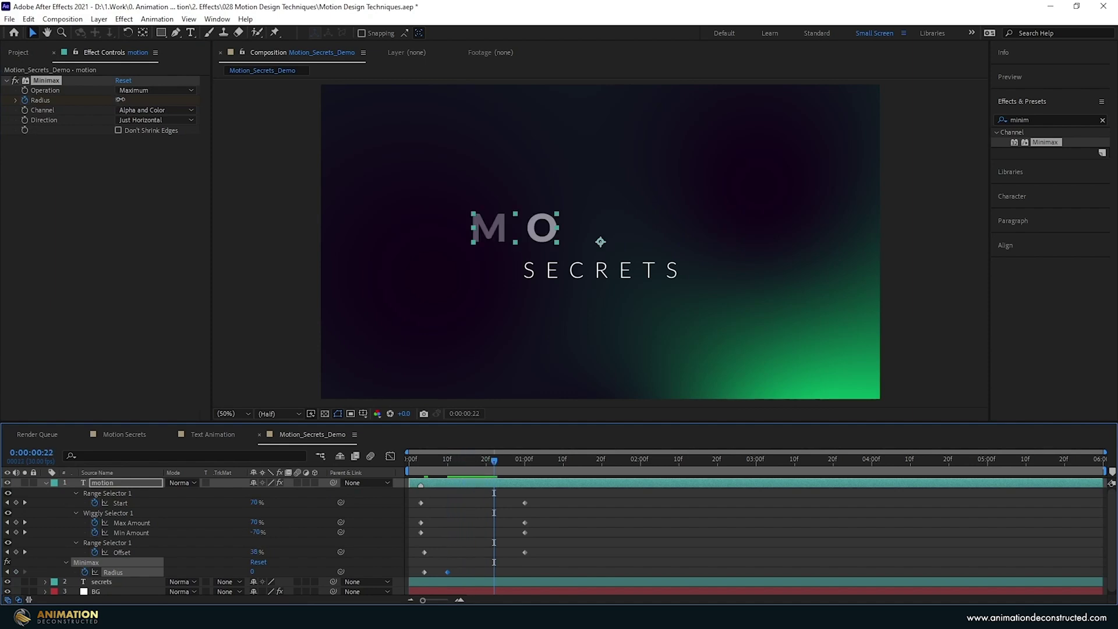
left_click_drag(121, 100, 131, 99)
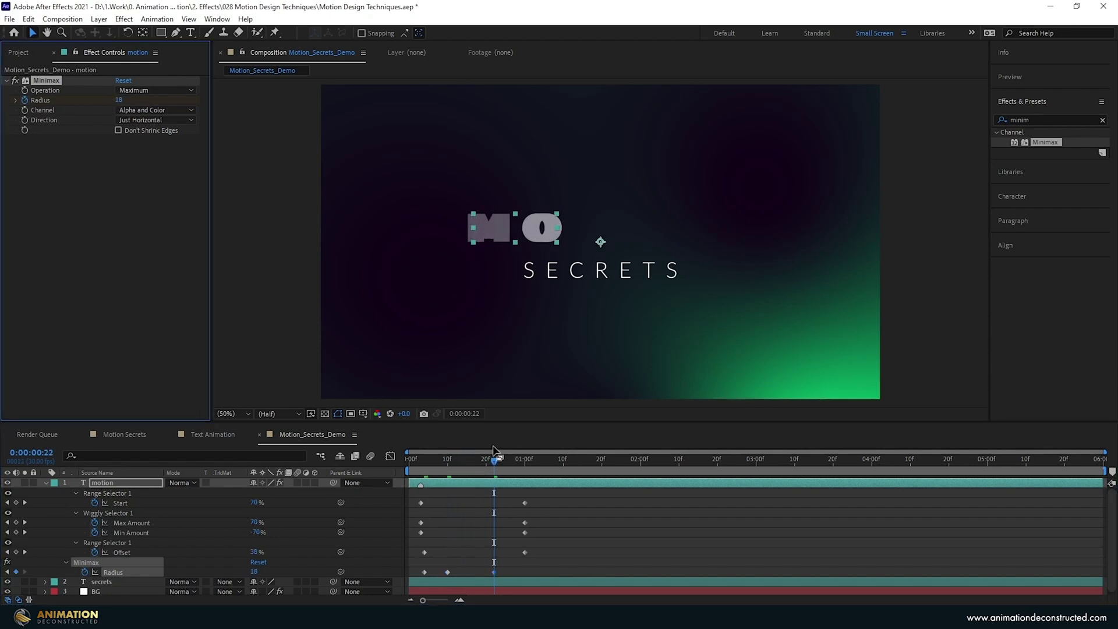
left_click_drag(498, 459, 522, 457)
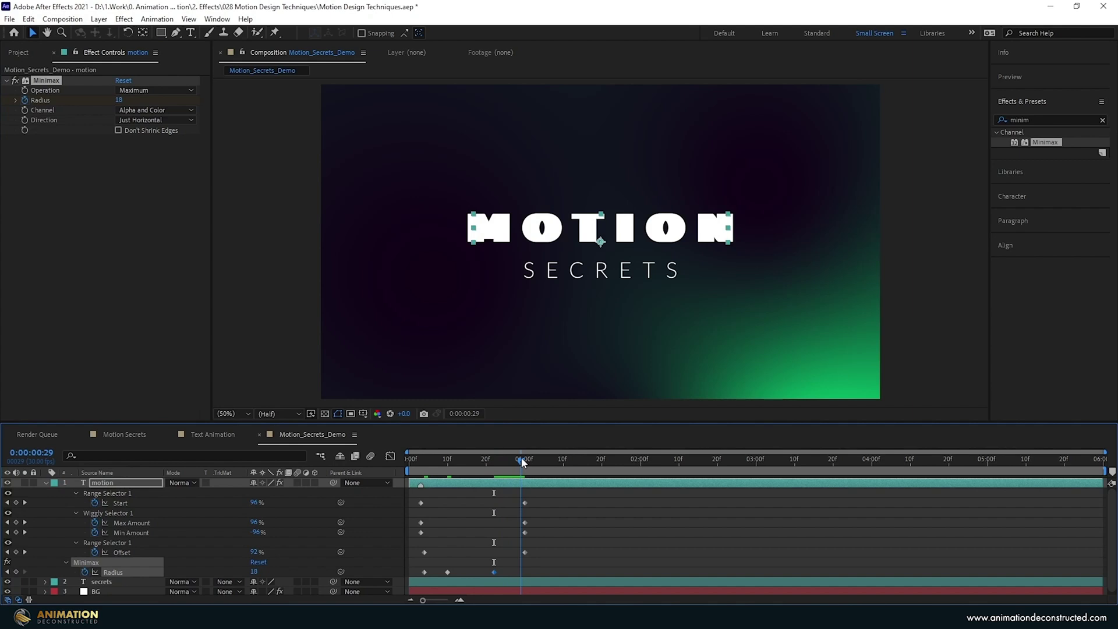
left_click(118, 99)
type("150")
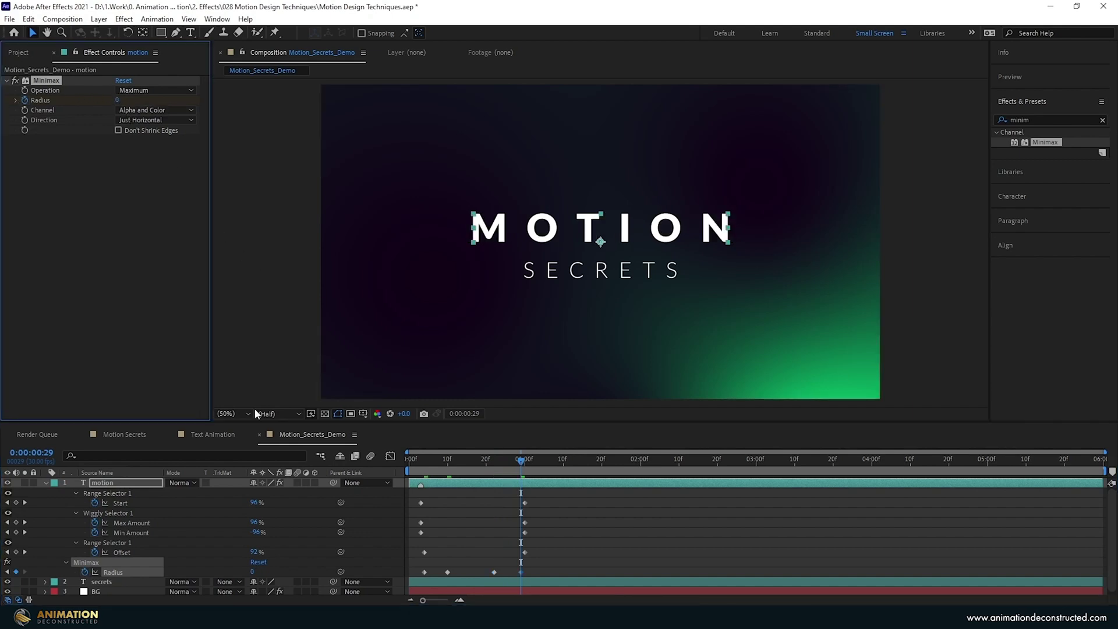
key("Return")
key("space")
left_click(124, 488)
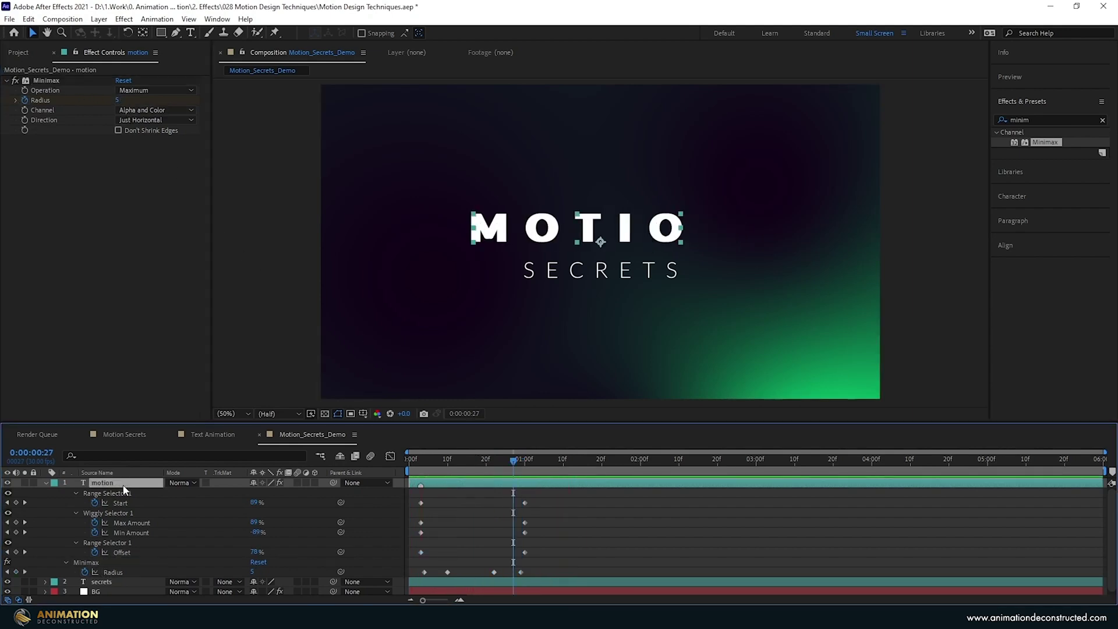
Turn Randomize Order on in Animator 2's Range Selector 1 Advanced options and preview.
key("u")
key("u")
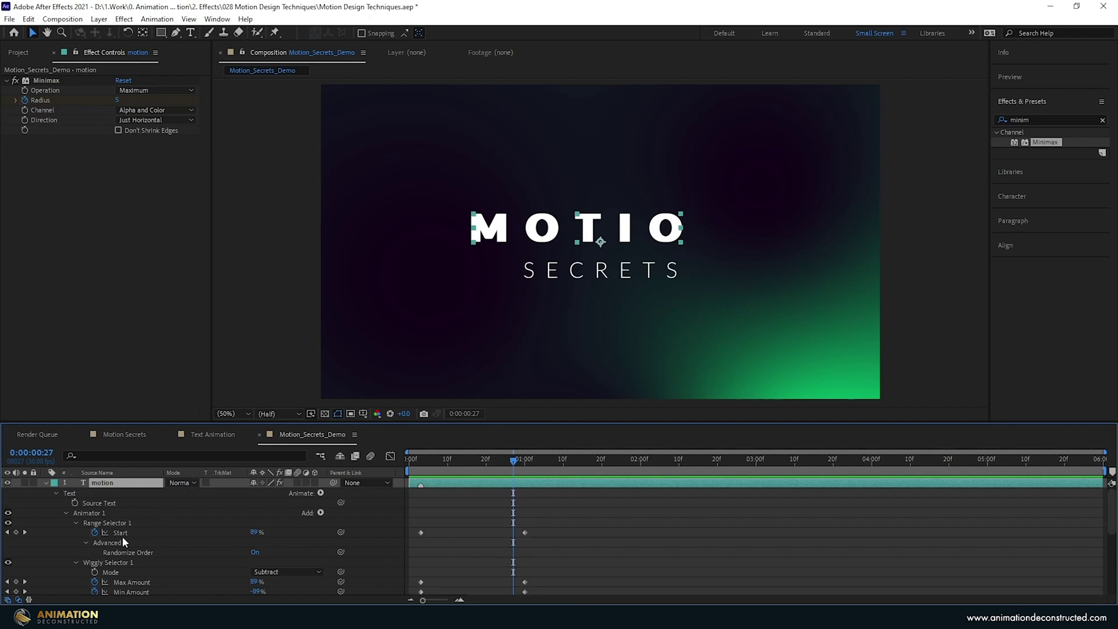
scroll(121, 527, "down", 2)
scroll(119, 523, "down", 3)
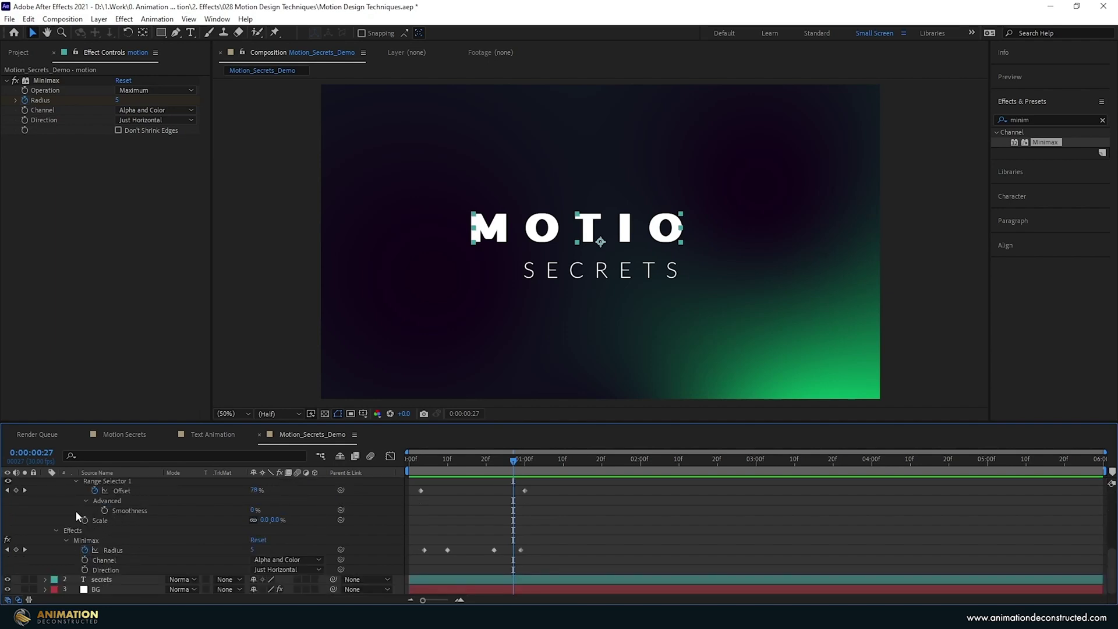
left_click(86, 501)
left_click(85, 510)
scroll(142, 532, "down", 2)
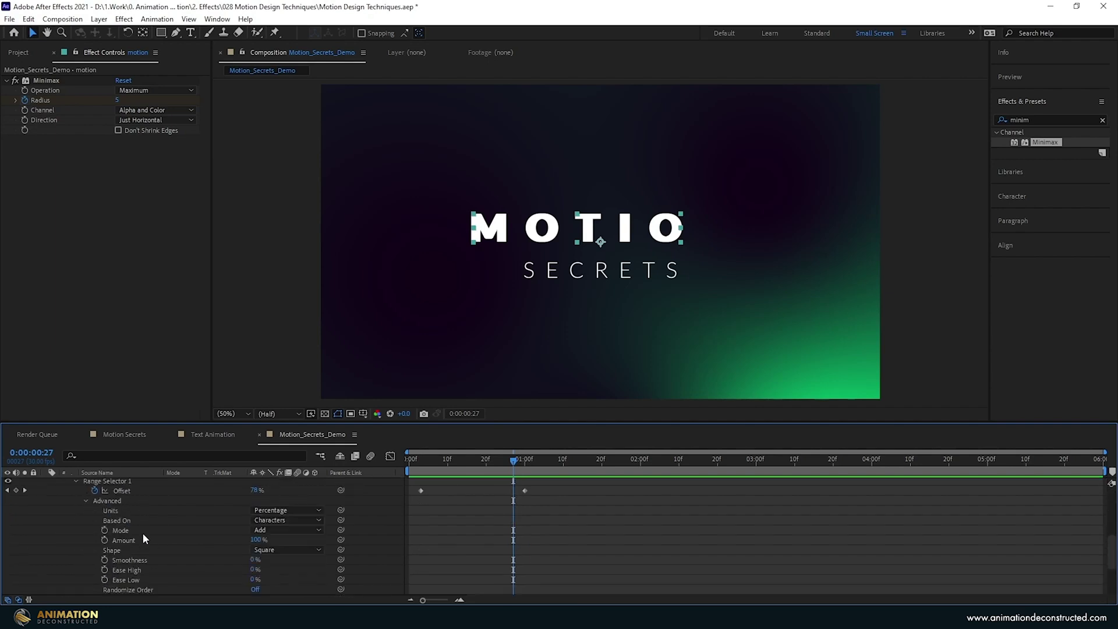
left_click(256, 559)
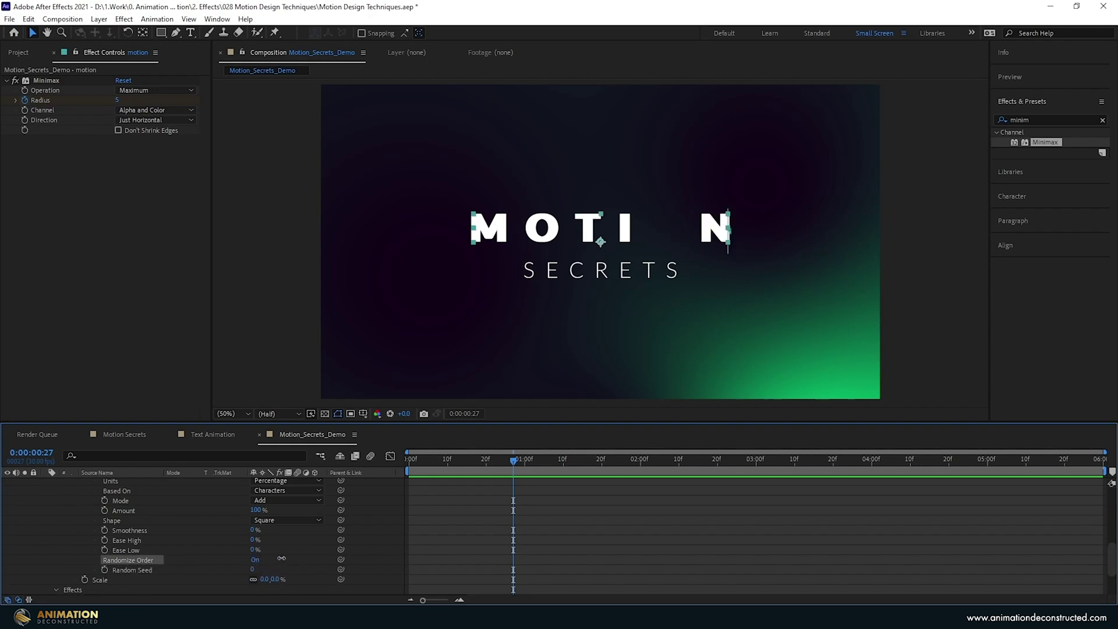
left_click_drag(513, 461, 404, 467)
key("space")
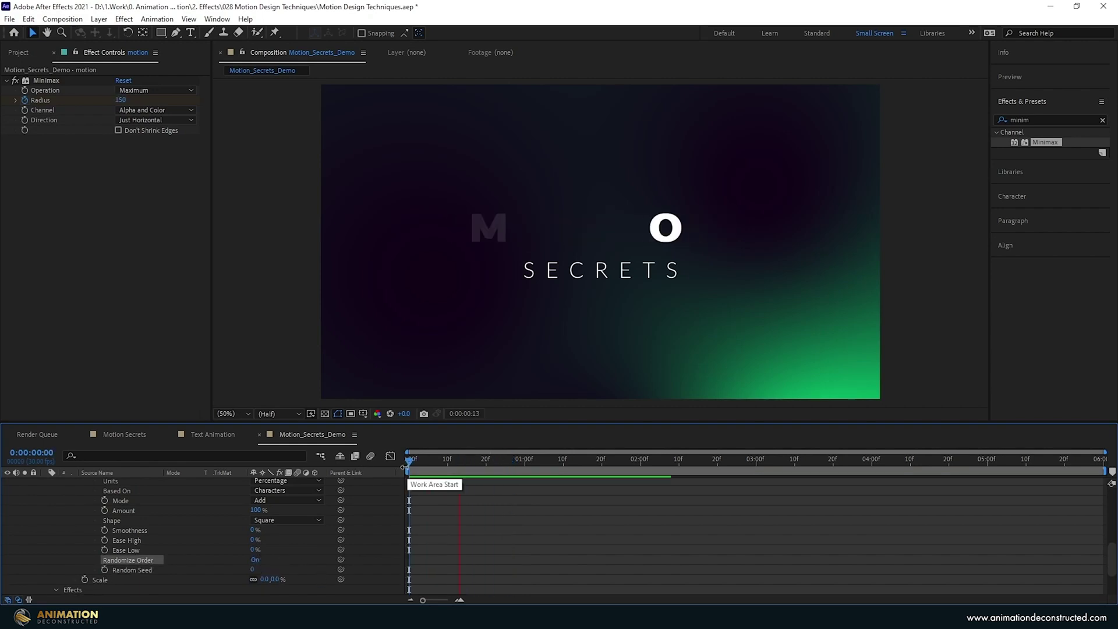
left_click_drag(480, 460, 376, 467)
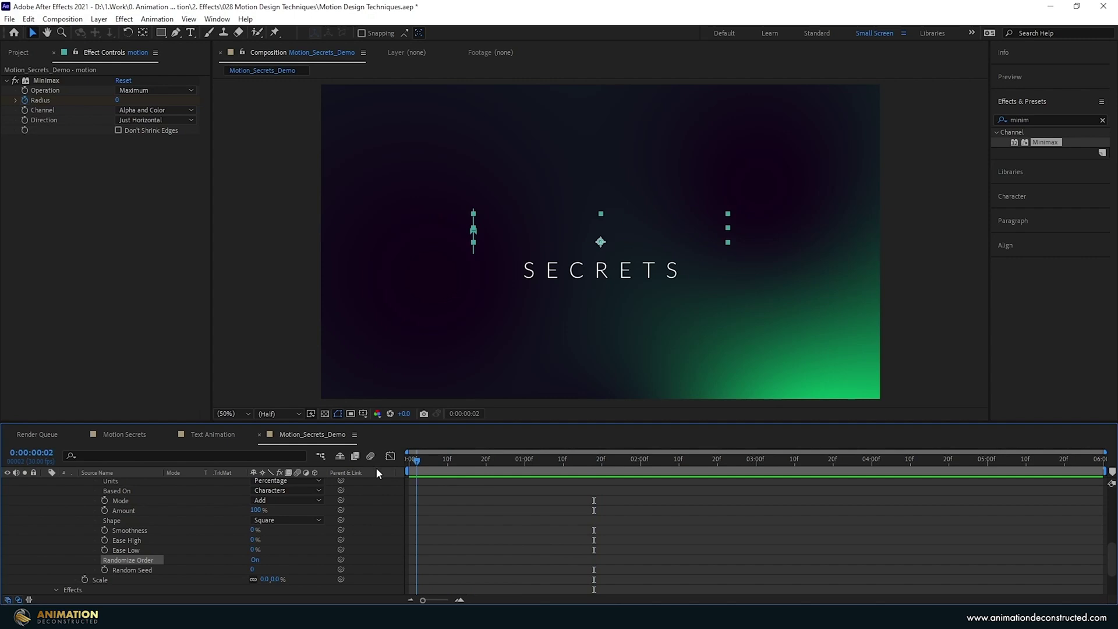
key("space")
scroll(71, 484, "up", 5)
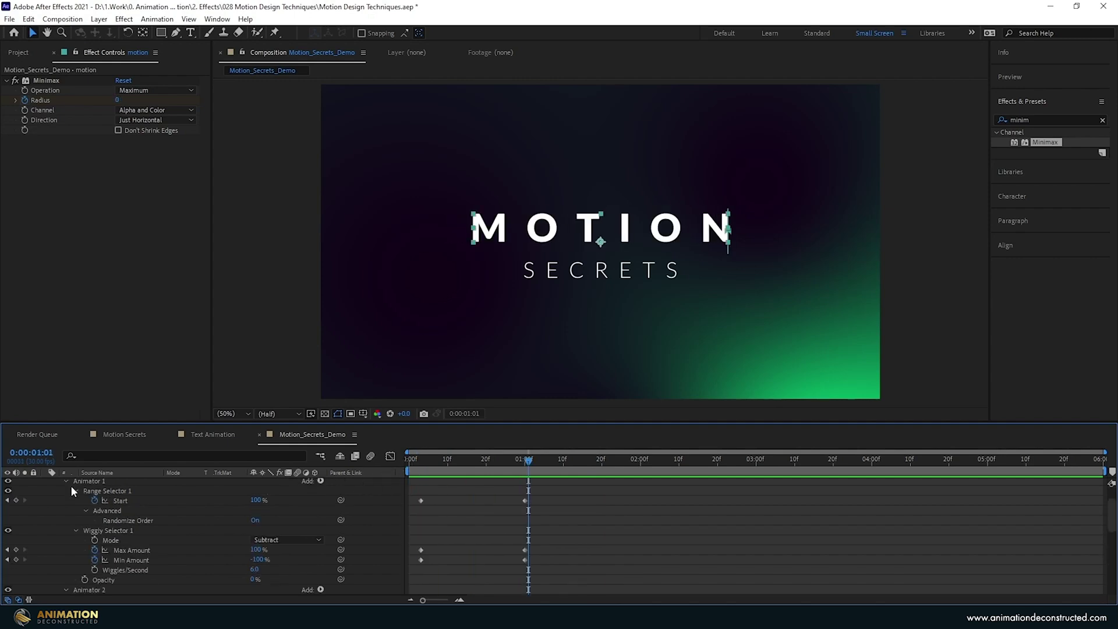
Copy MOTION's animators and Minimax effect and paste them onto the secrets layer.
left_click(69, 497)
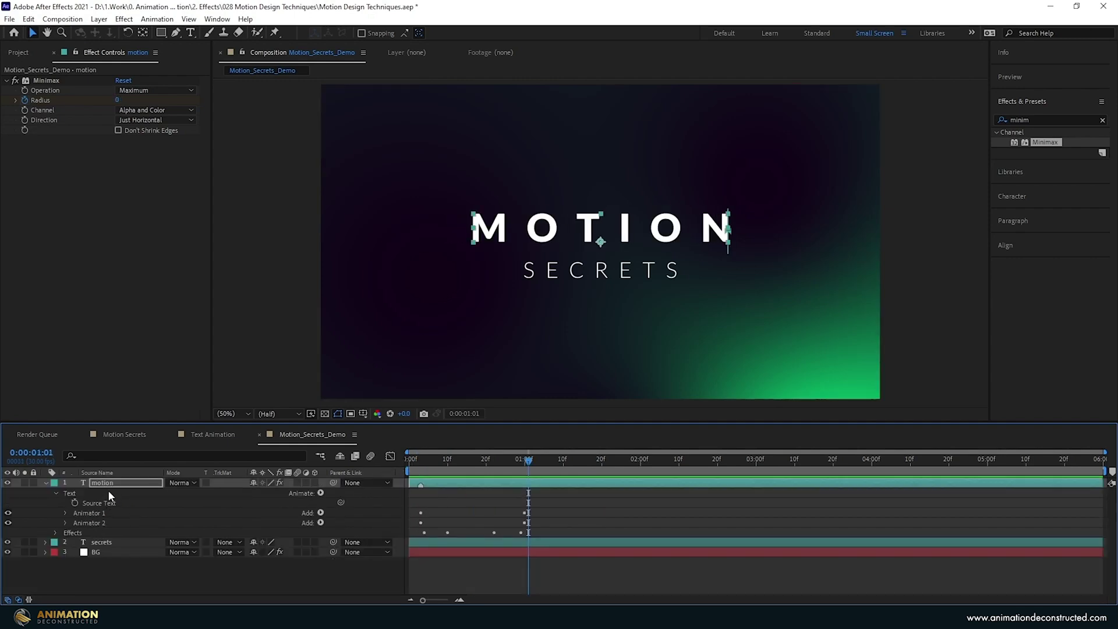
mouse_move(438, 463)
left_mouse_down()
mouse_move(414, 470)
mouse_move(422, 473)
left_mouse_up()
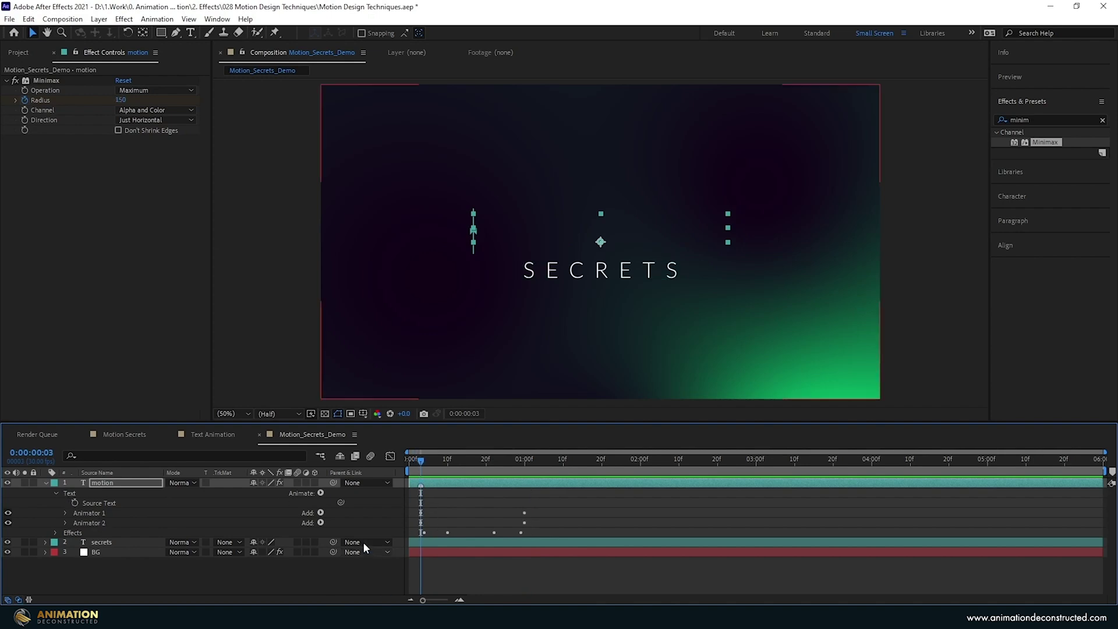
left_click(90, 510)
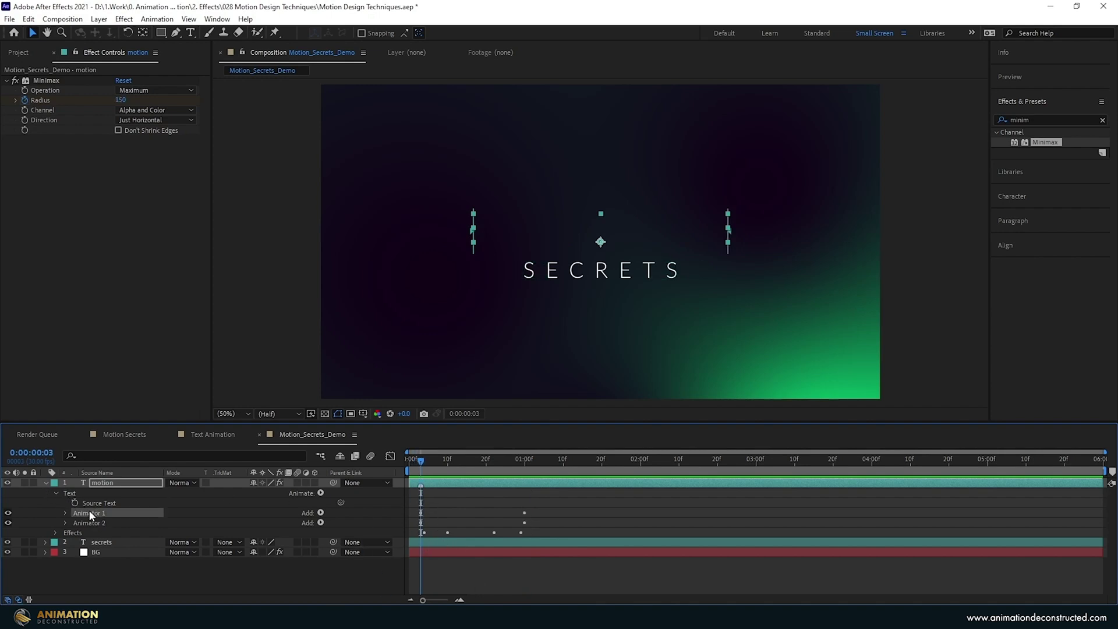
left_click(111, 522, "shift")
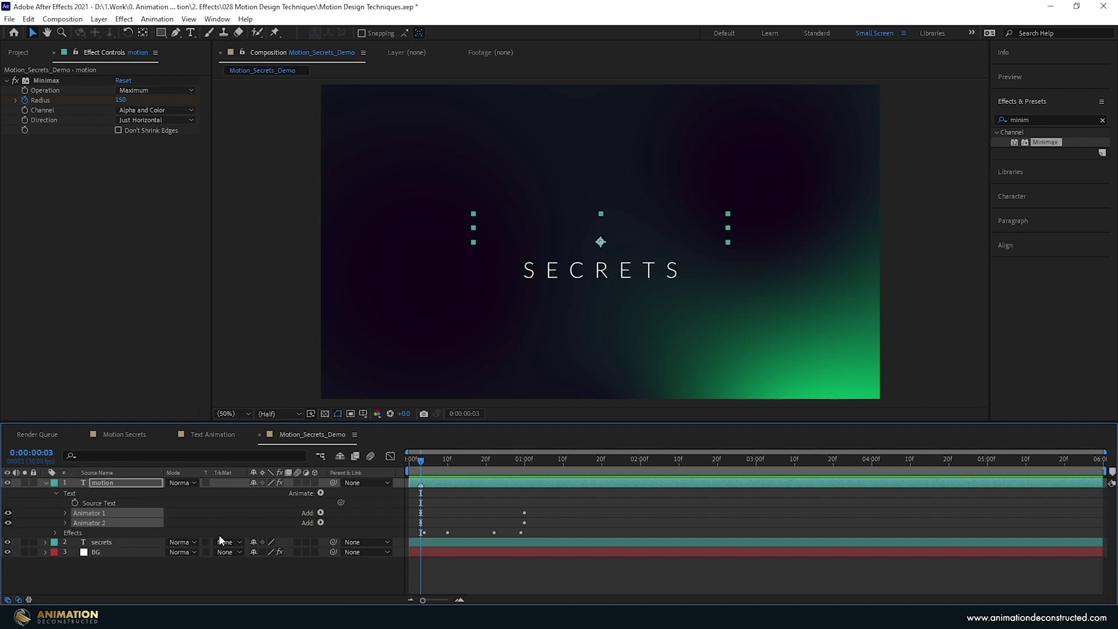
left_click(101, 542)
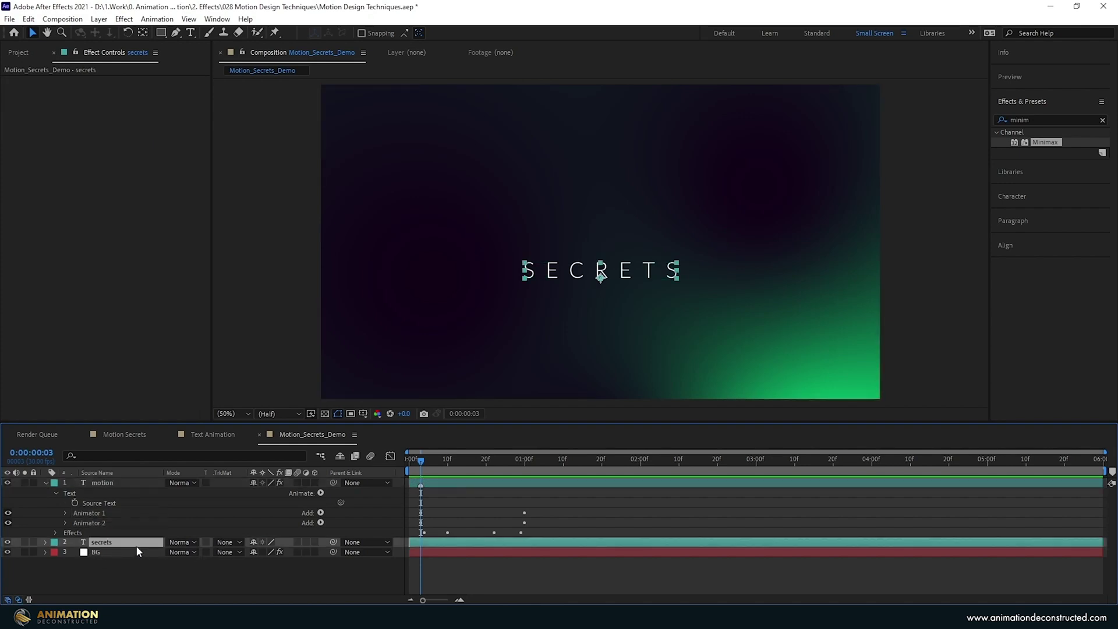
left_click(79, 531)
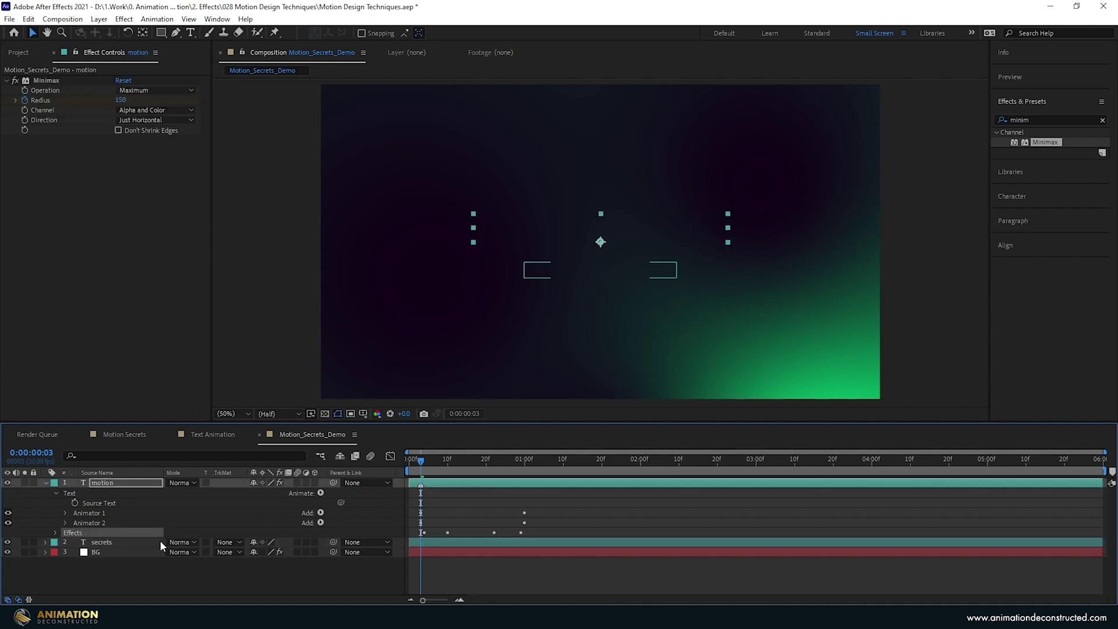
left_click(104, 543)
key("ctrl+v")
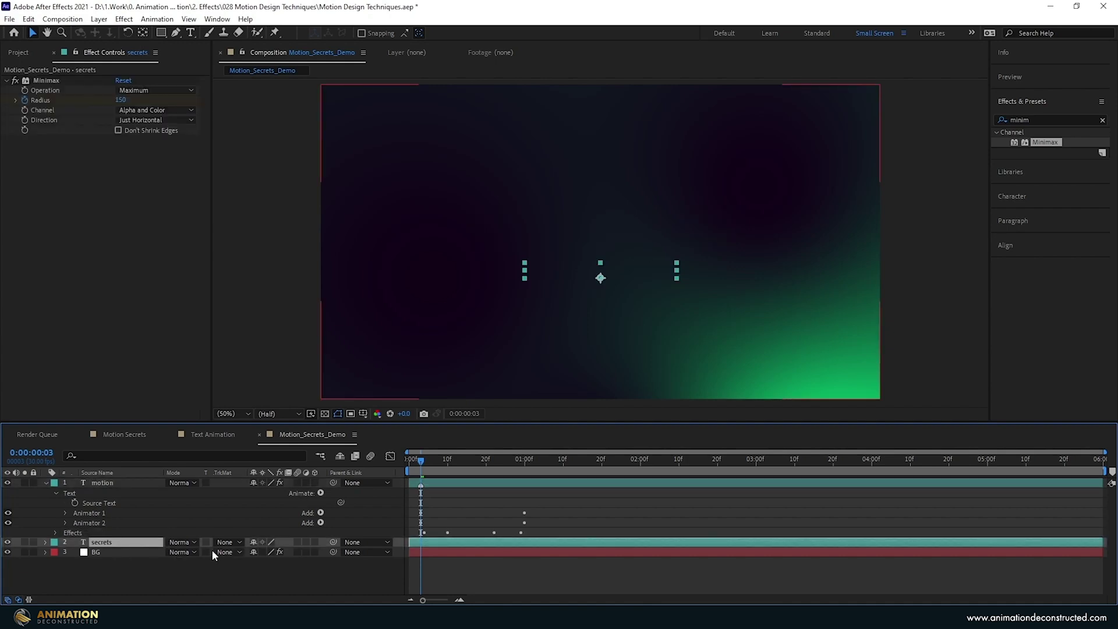
Shift the secrets layer's keyframes a few frames later and preview the delayed reveal from the start.
key("u")
scroll(488, 564, "down", 3)
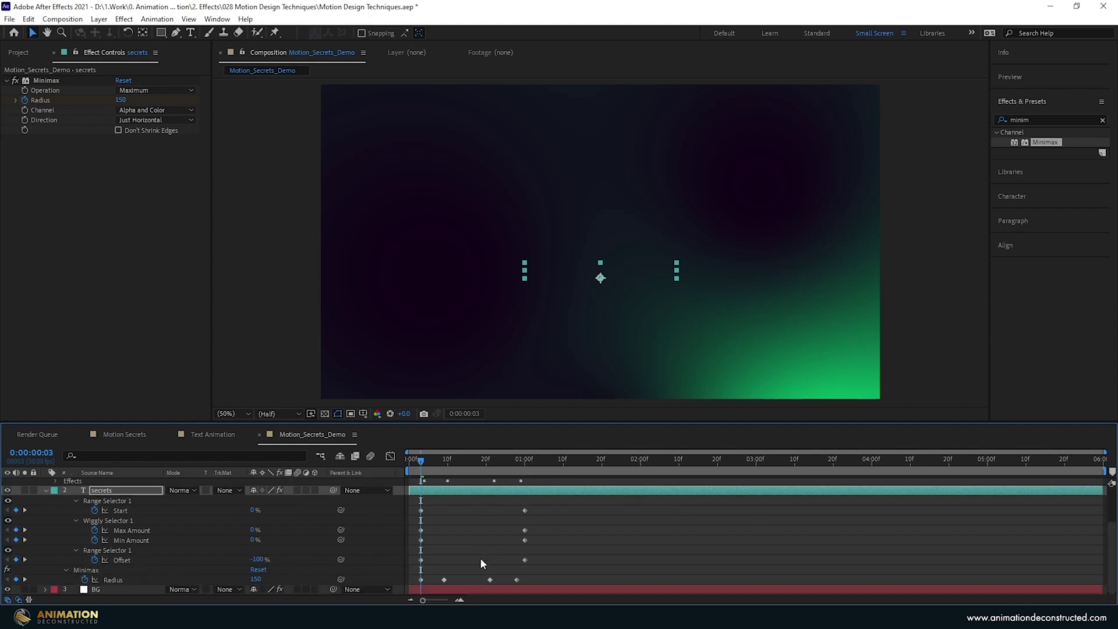
left_click_drag(530, 578, 460, 540)
scroll(396, 530, "up", 3)
key("Home")
key("Home")
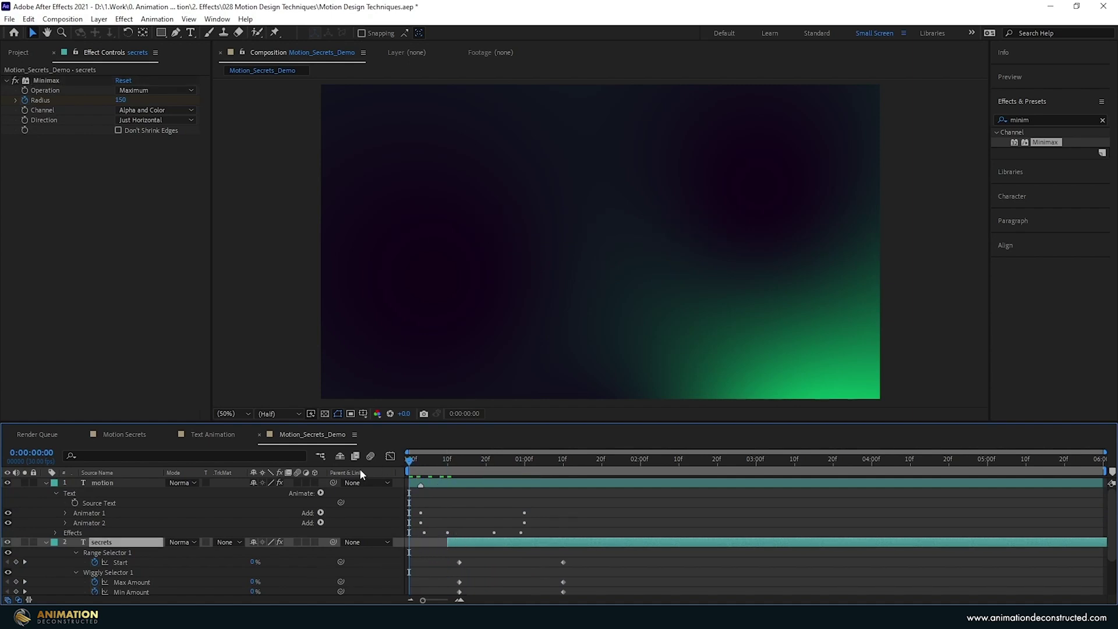
key("space")
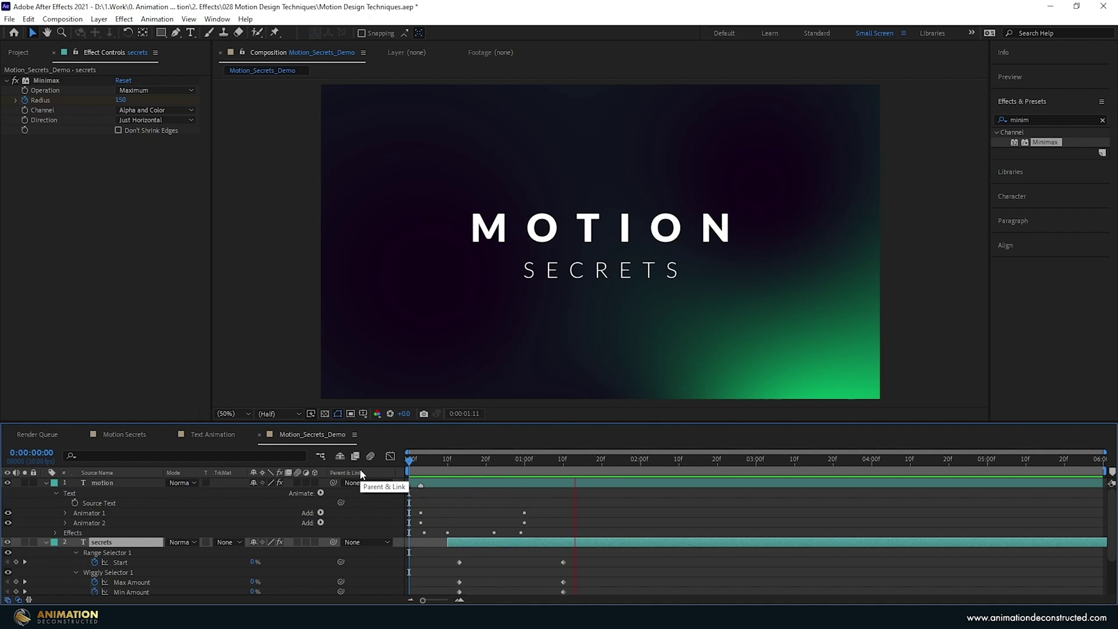
Collapse the motion and secrets properties, deselect all layers, and move to frame 18.
left_click(46, 483)
left_click(46, 493)
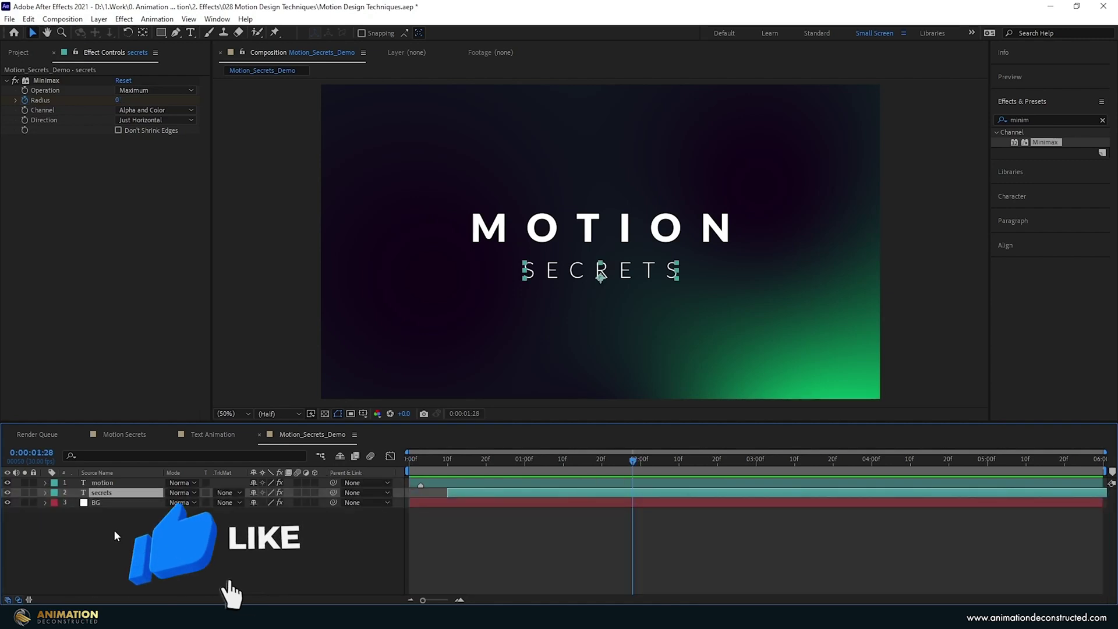
key("F2")
left_click(480, 460)
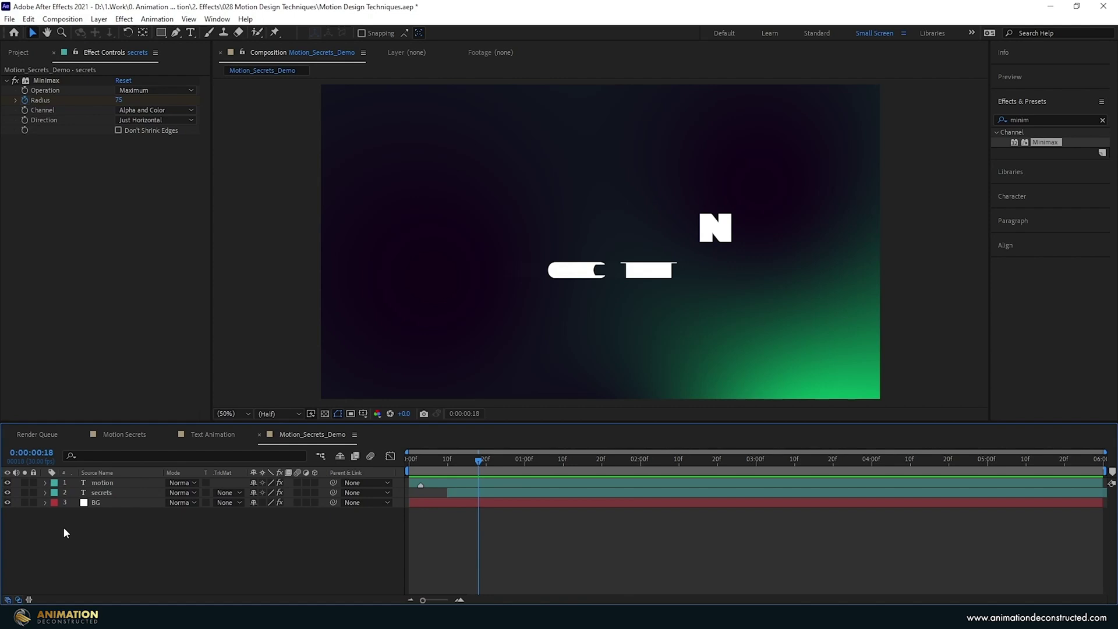
Create a new solid named 'Glitch Texture' and apply Fractal Noise to it.
right_click(79, 527)
mouse_move(132, 403)
left_click(354, 431)
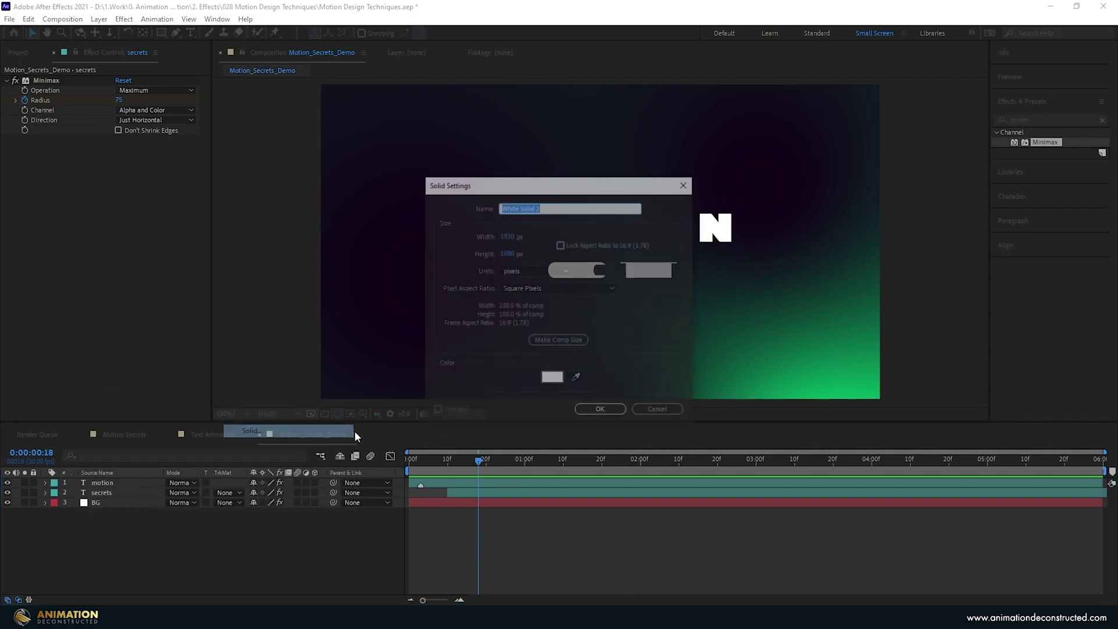
type("Glitch Text")
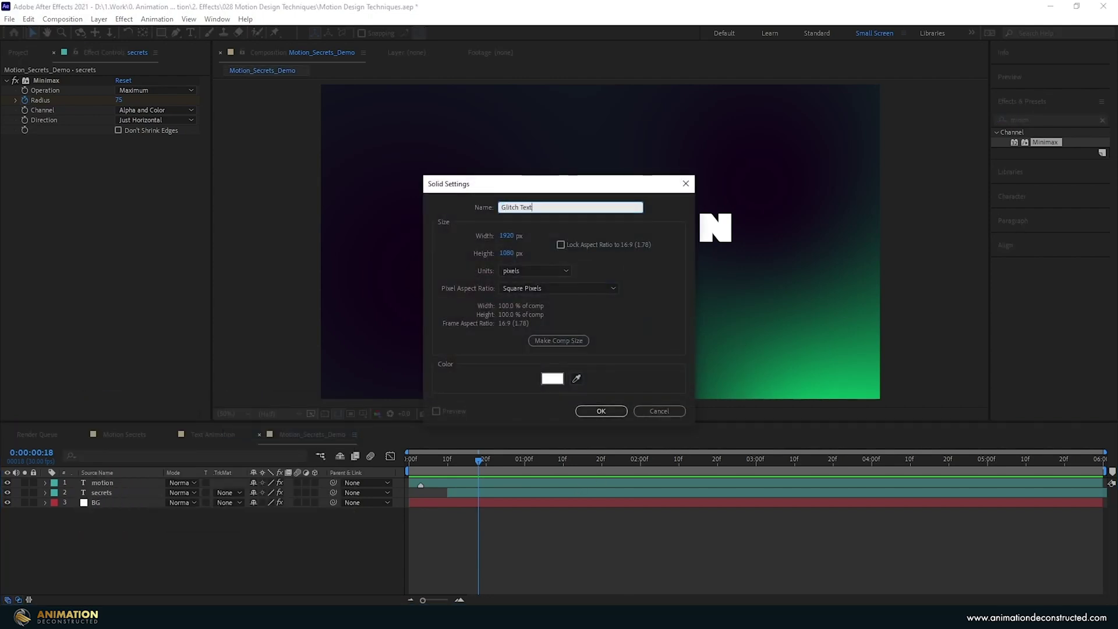
type("ure")
key("Return")
left_click(1037, 120)
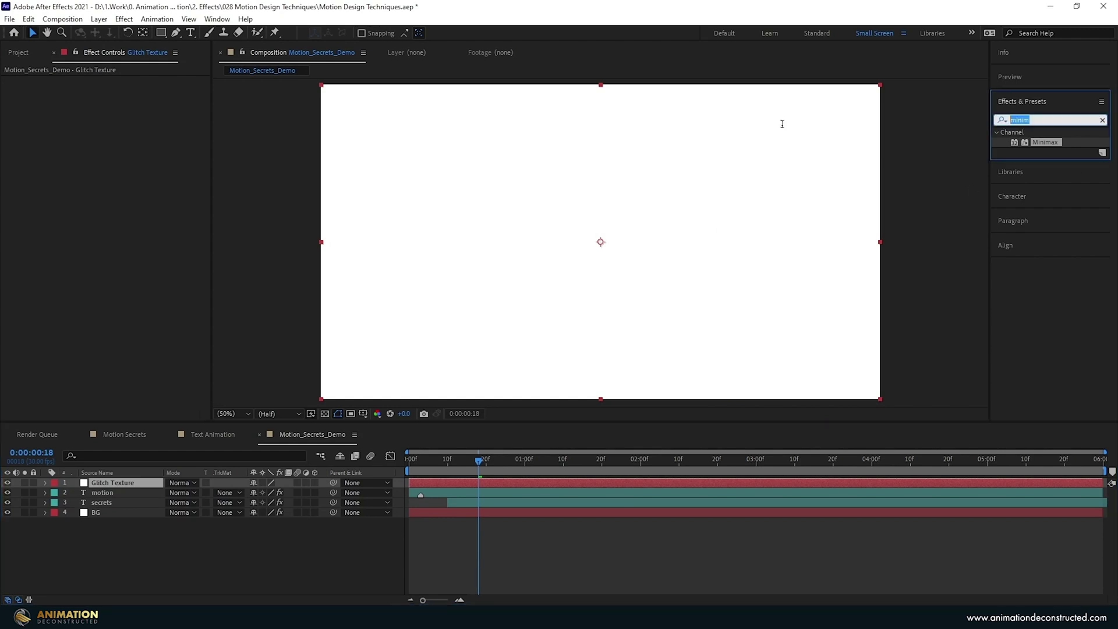
type("fracta")
left_click_drag(1052, 182, 161, 105)
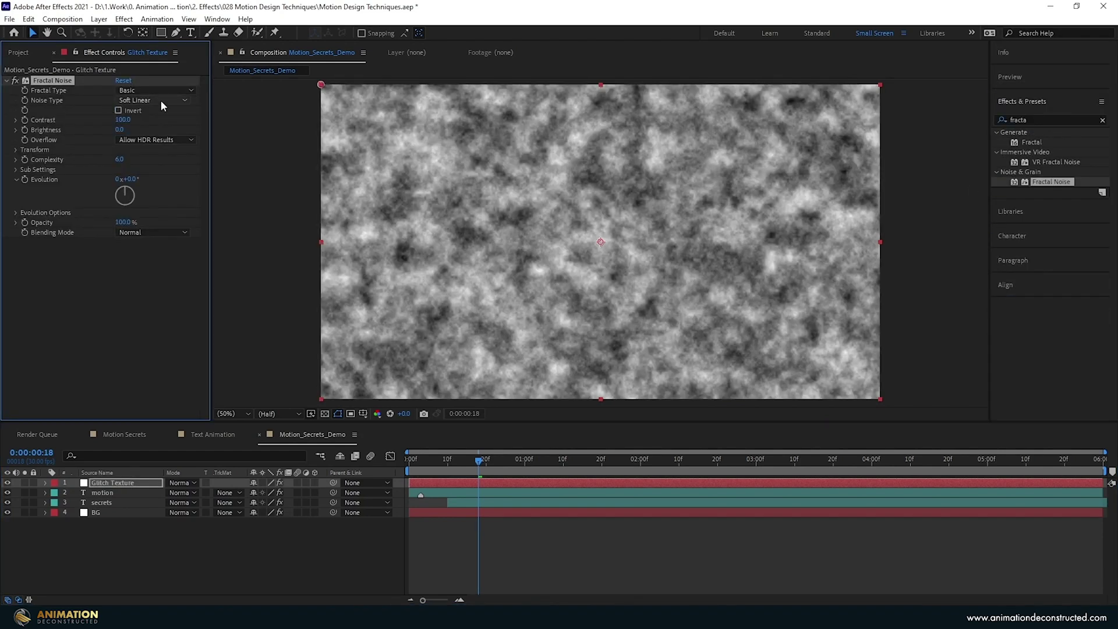
Set the noise type to Block, turn off Uniform Scaling, and set Scale Width to 10000.
left_click(166, 102)
left_click(170, 114)
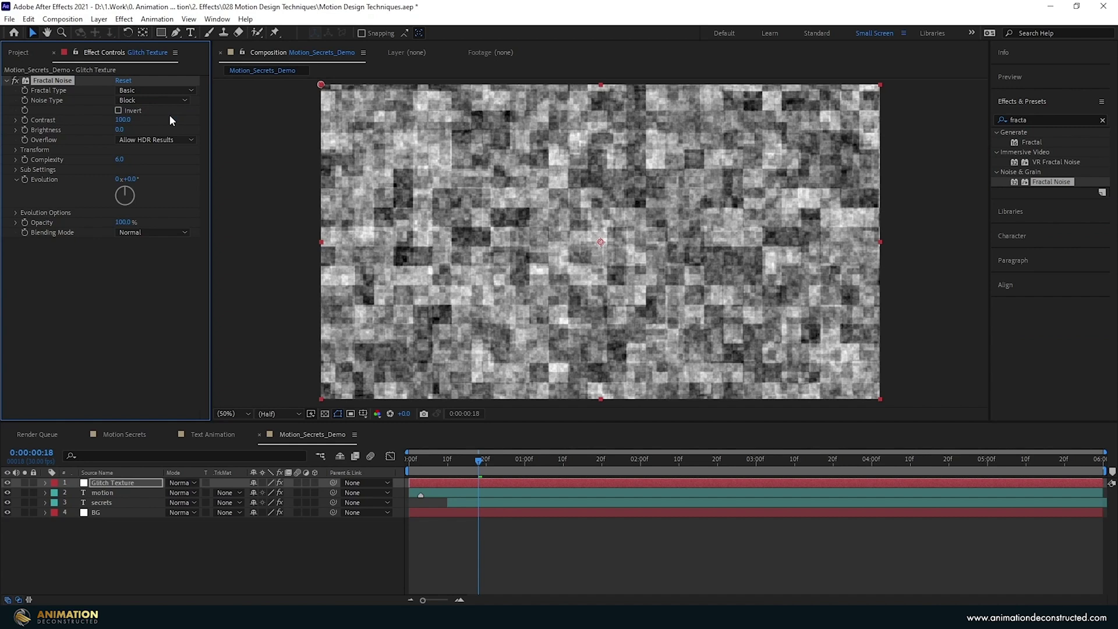
left_click(15, 150)
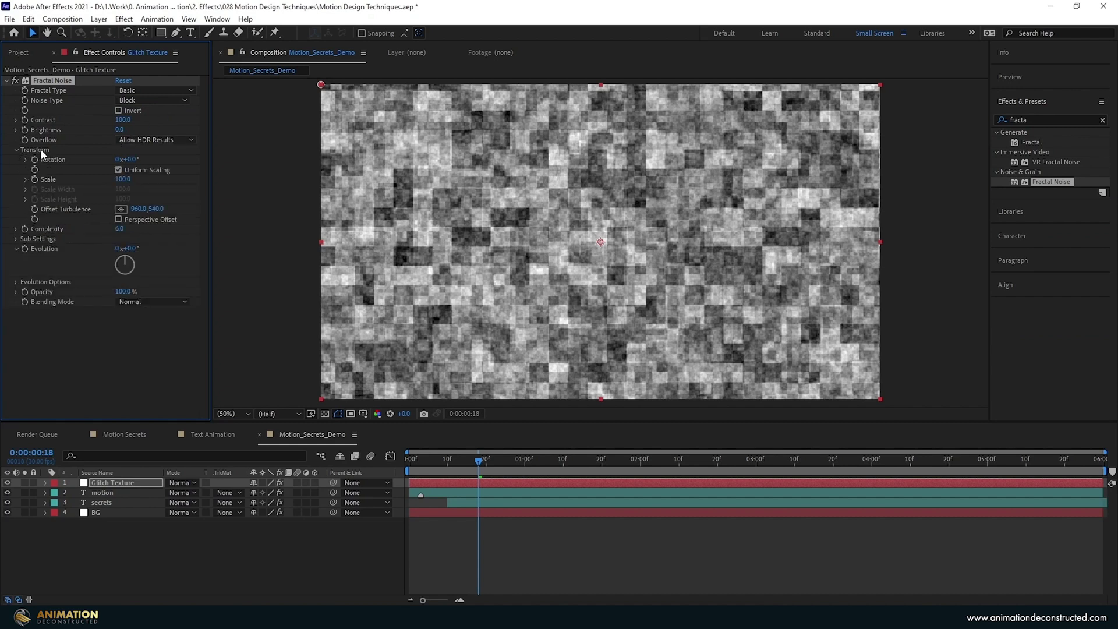
left_click(119, 170)
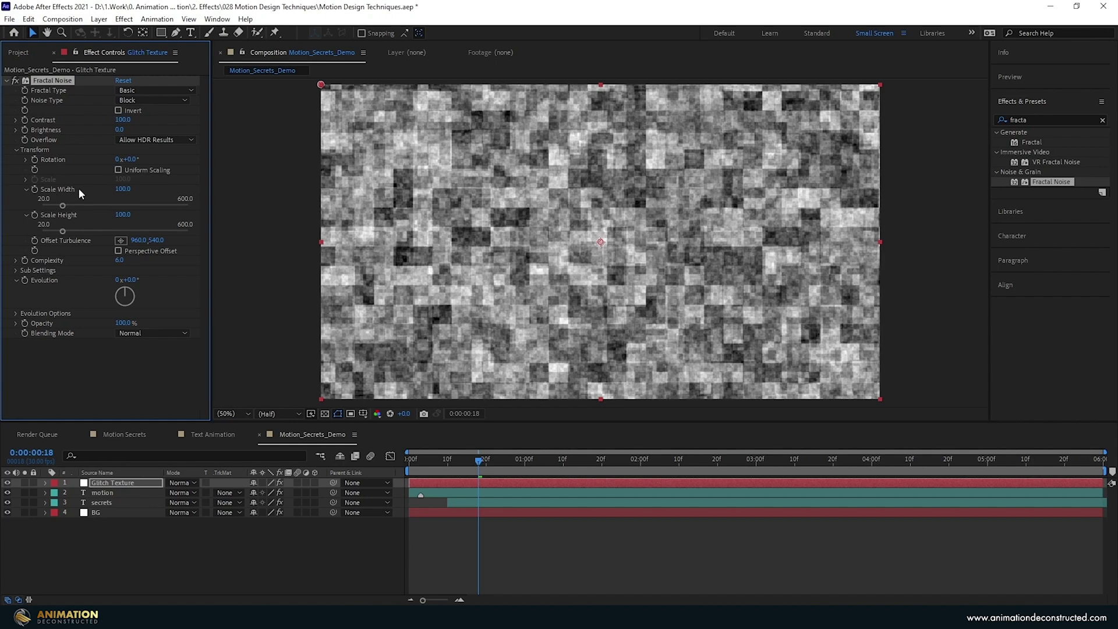
left_click_drag(123, 193, 123, 193)
type("10000")
key("Return")
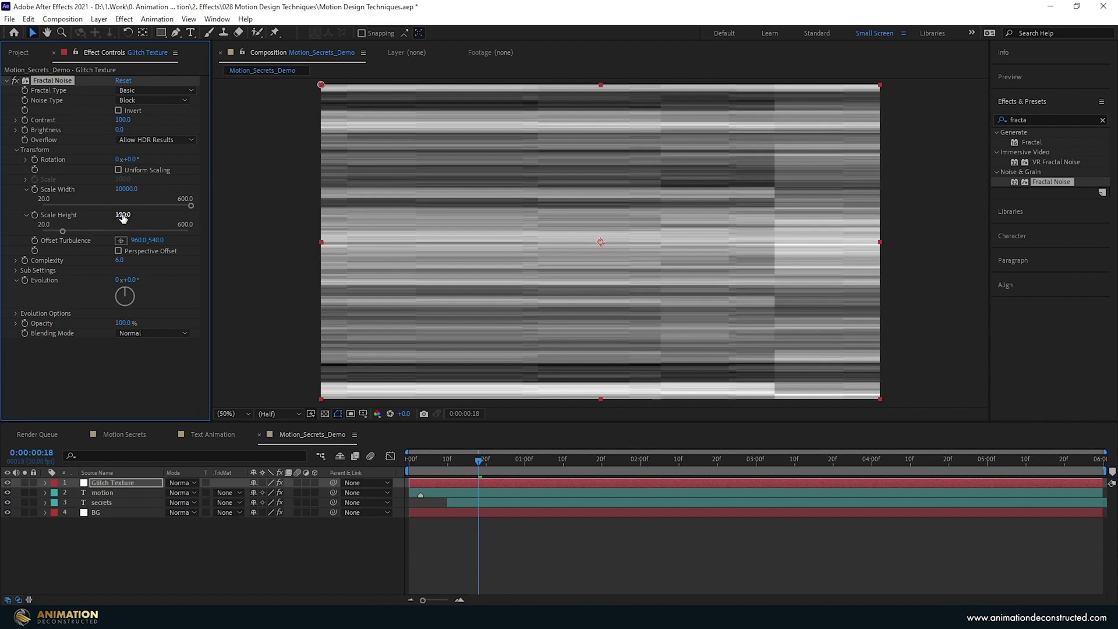
Set Scale Height to 250 and Complexity to 3.8.
left_click_drag(123, 215, 230, 211)
left_click(119, 260)
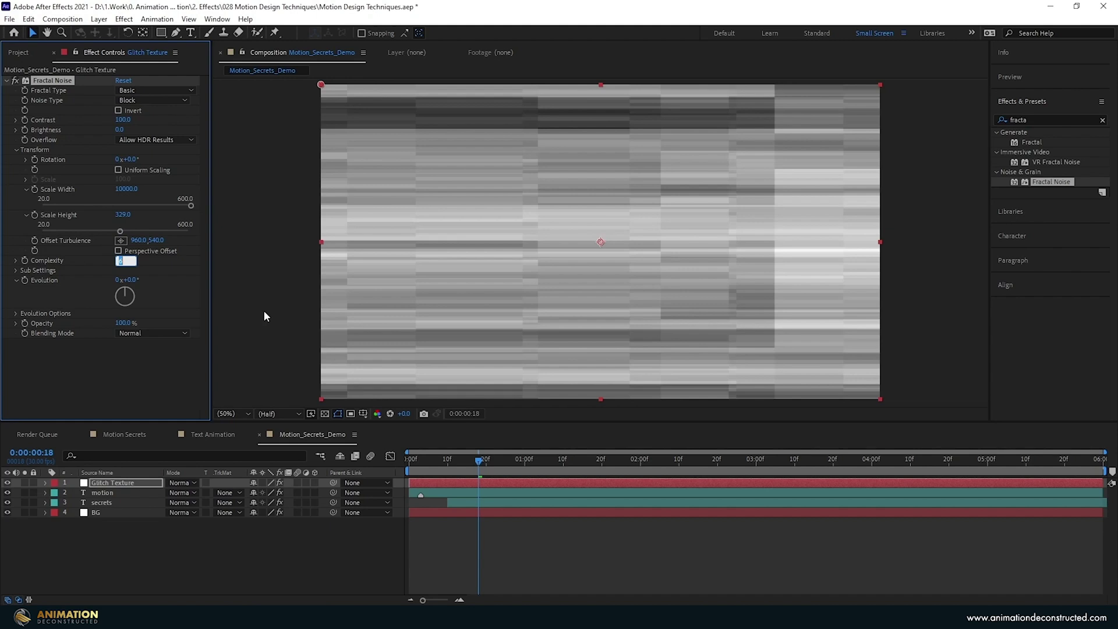
type("3.8")
key("Return")
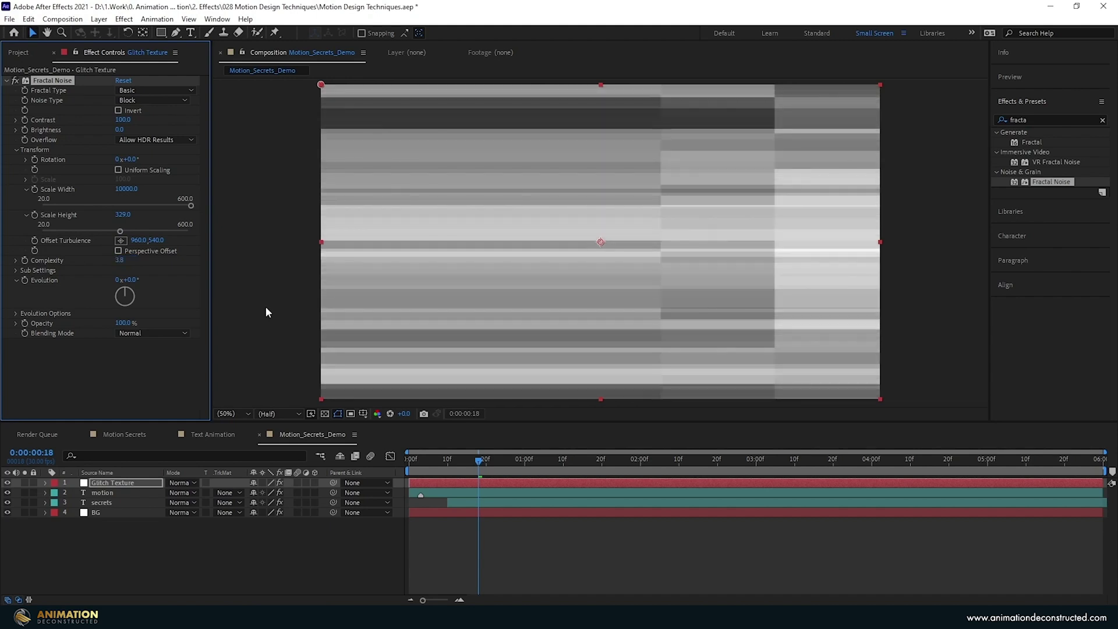
left_click_drag(123, 215, 60, 223)
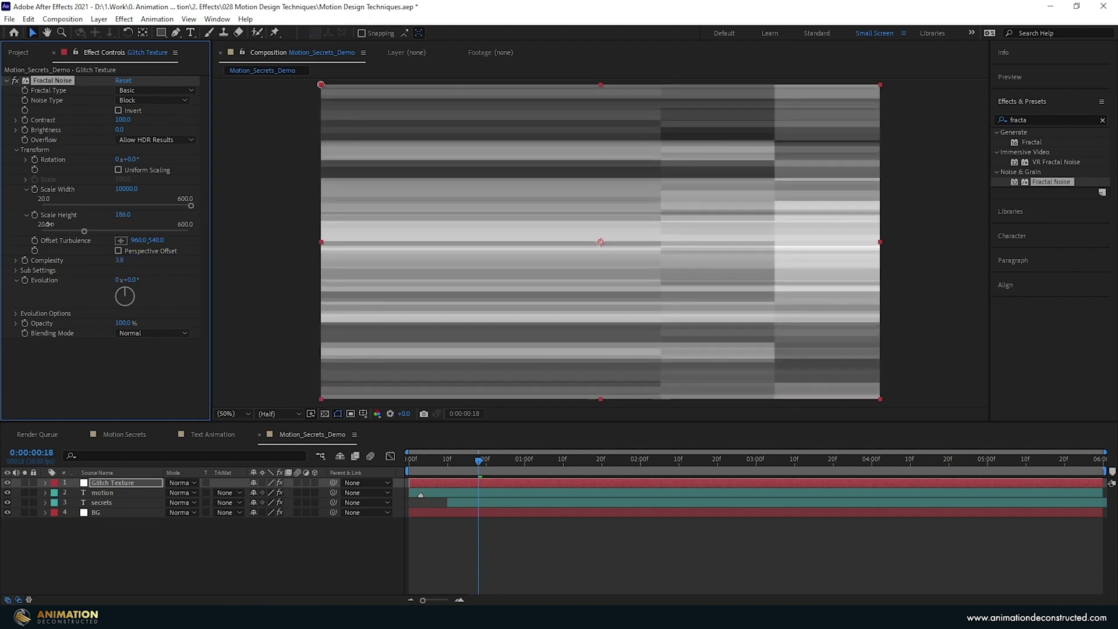
left_click(123, 215)
type("2")
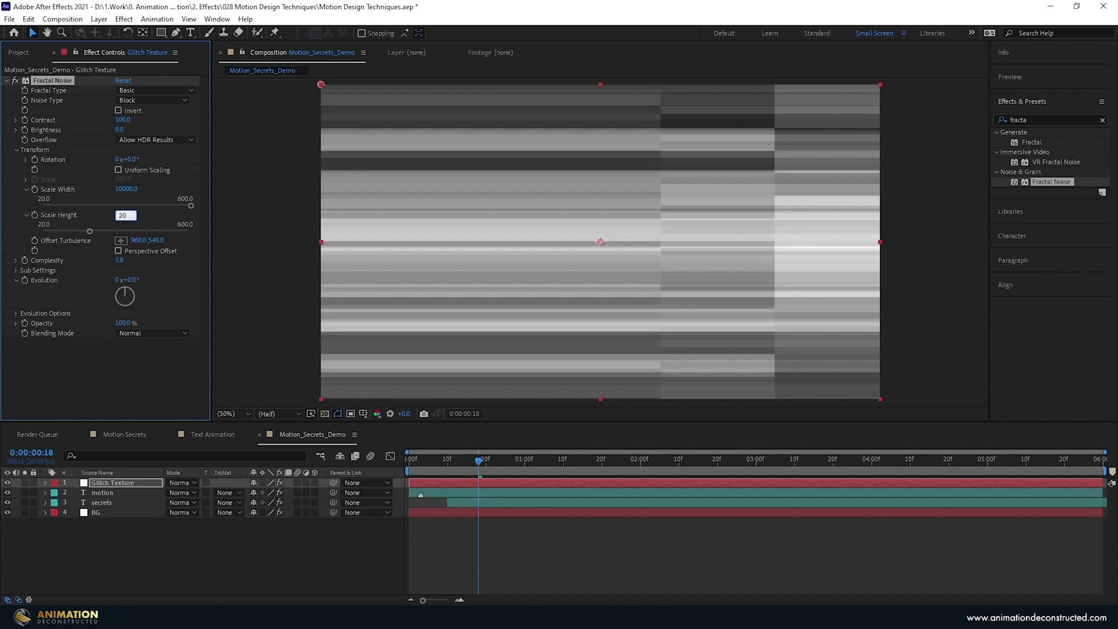
type("50")
key("Return")
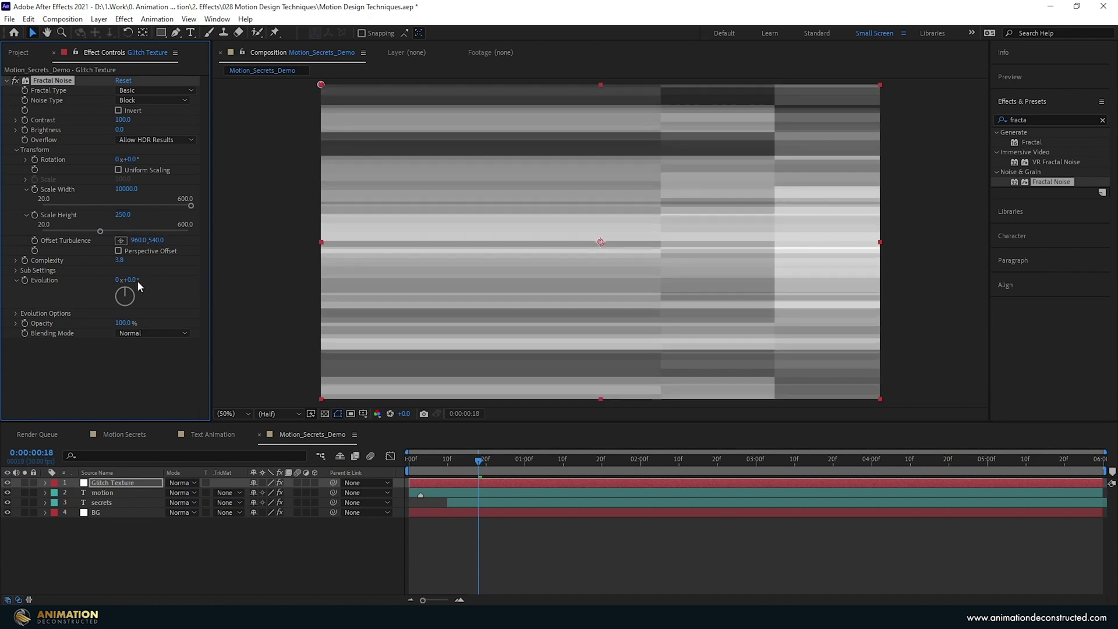
Drag the Offset Turbulence point right to slide the noise pattern.
left_click(120, 240)
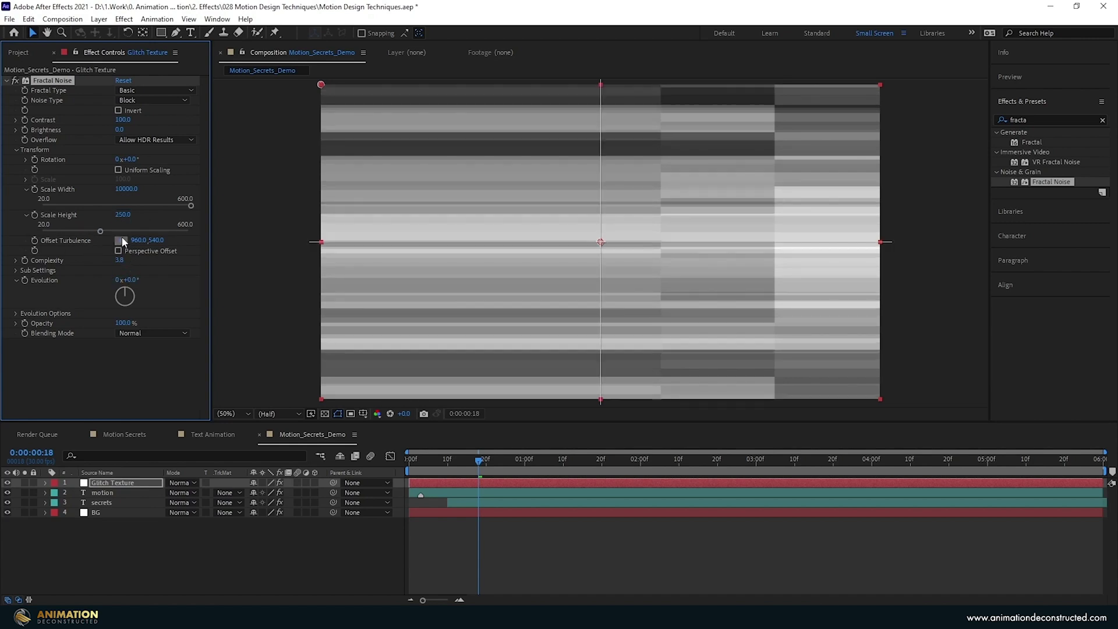
left_click(601, 241)
left_click_drag(610, 242, 694, 253)
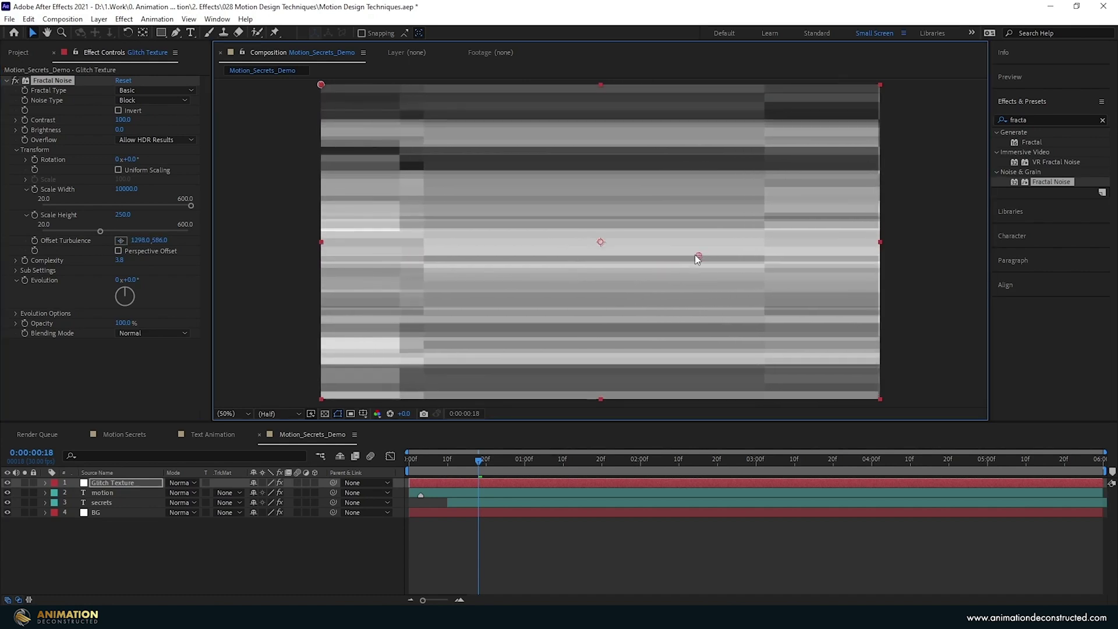
left_click(333, 448)
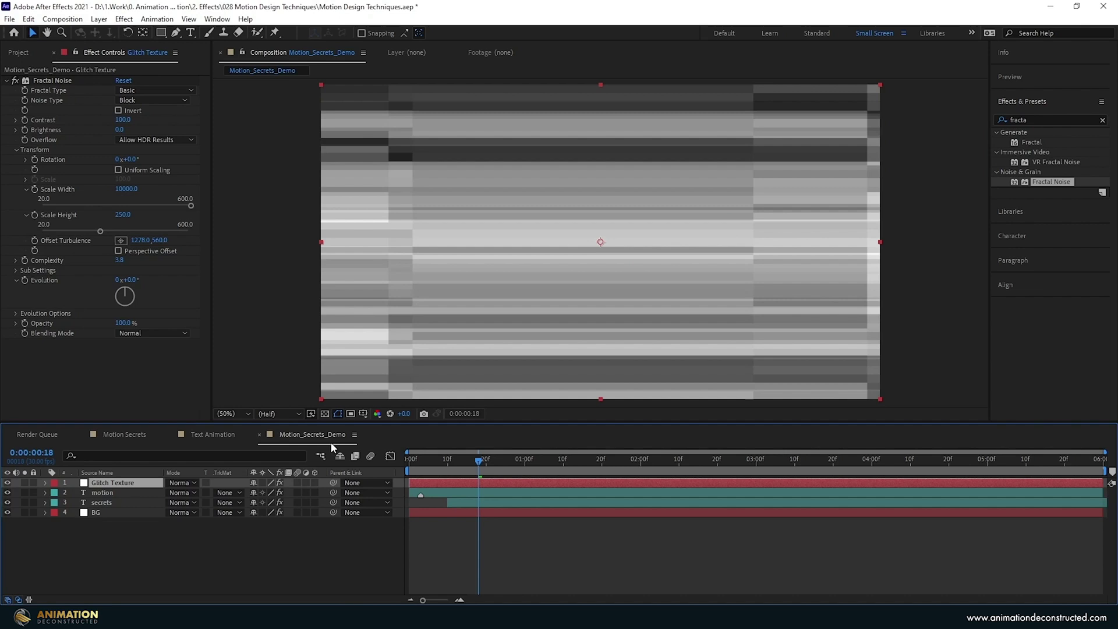
Pre-compose Glitch Texture keeping all attributes and move it to the bottom of the stack.
key("ctrl+shift+c")
left_click(460, 315)
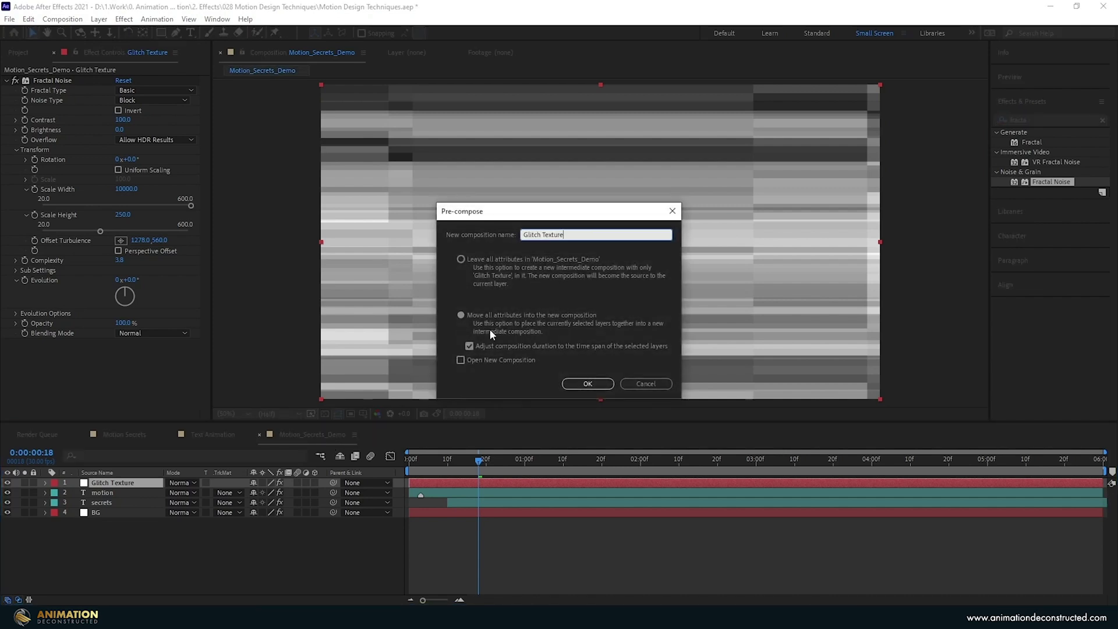
left_click(583, 384)
left_click_drag(102, 483, 110, 525)
Pre-compose motion, secrets and Glitch Texture into a 'Text' comp, open it, and hide Glitch Texture.
left_click(107, 485)
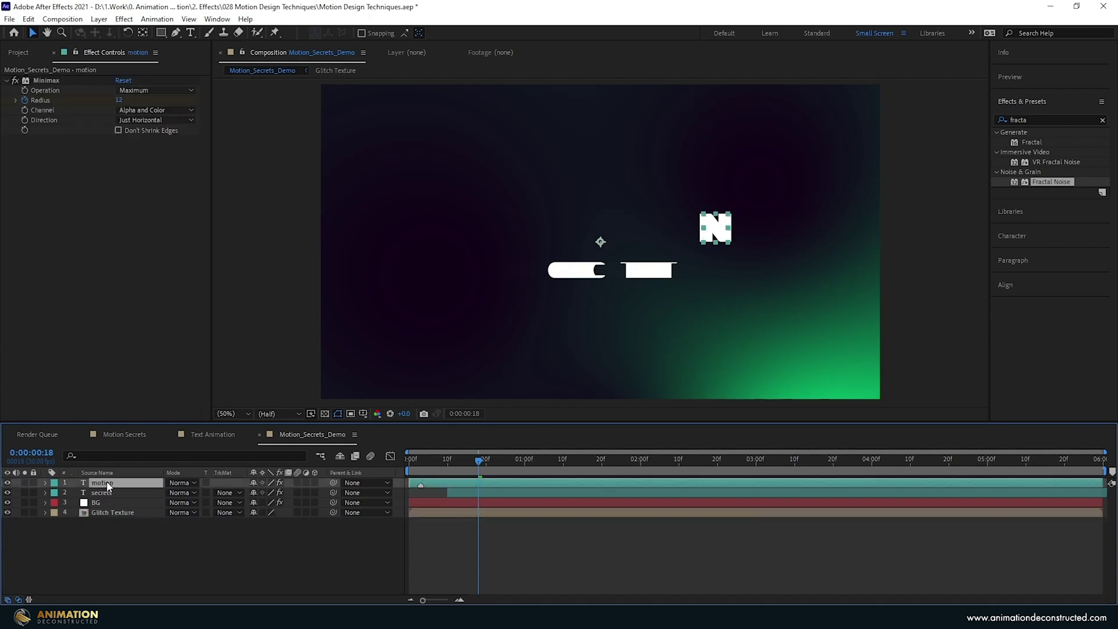
left_click(105, 492, "shift")
left_click(111, 511, "shift")
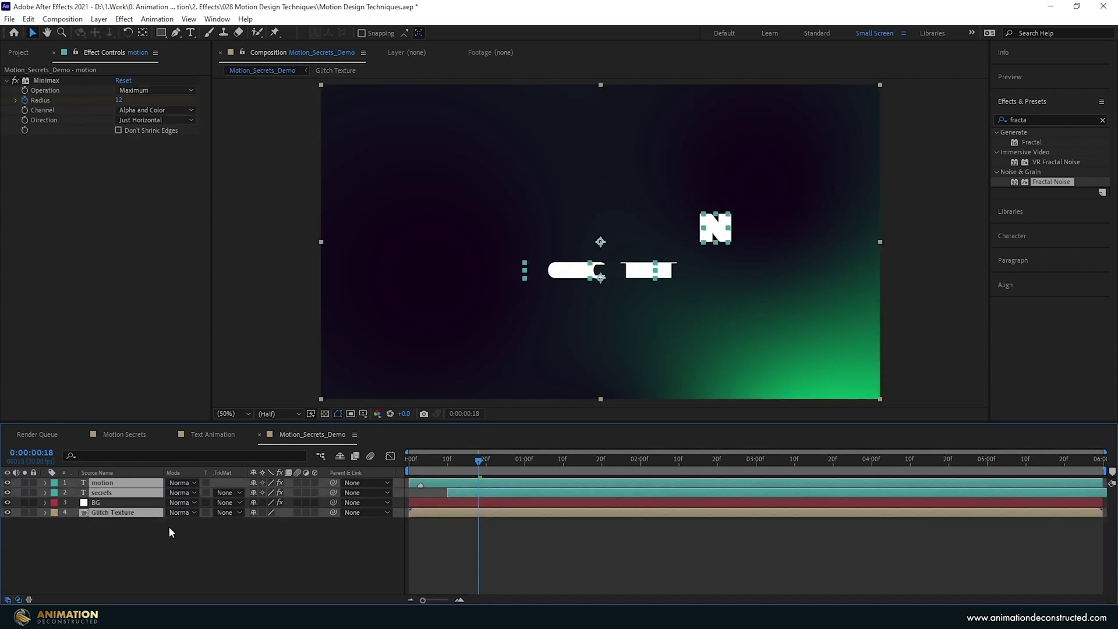
key("ctrl+shift+c")
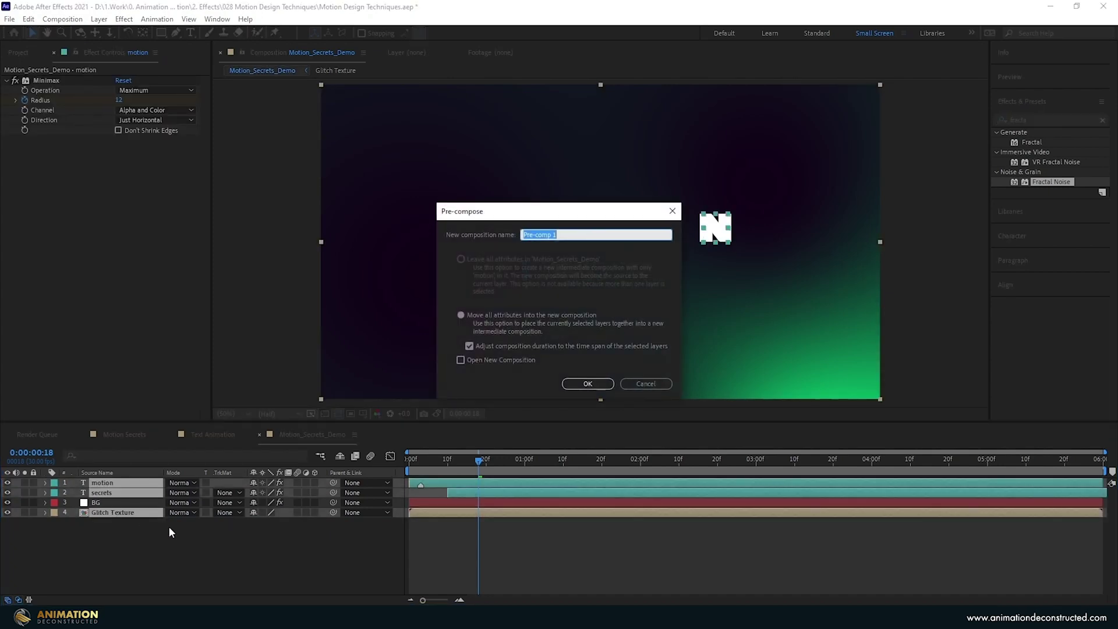
type("Text")
left_click(587, 383)
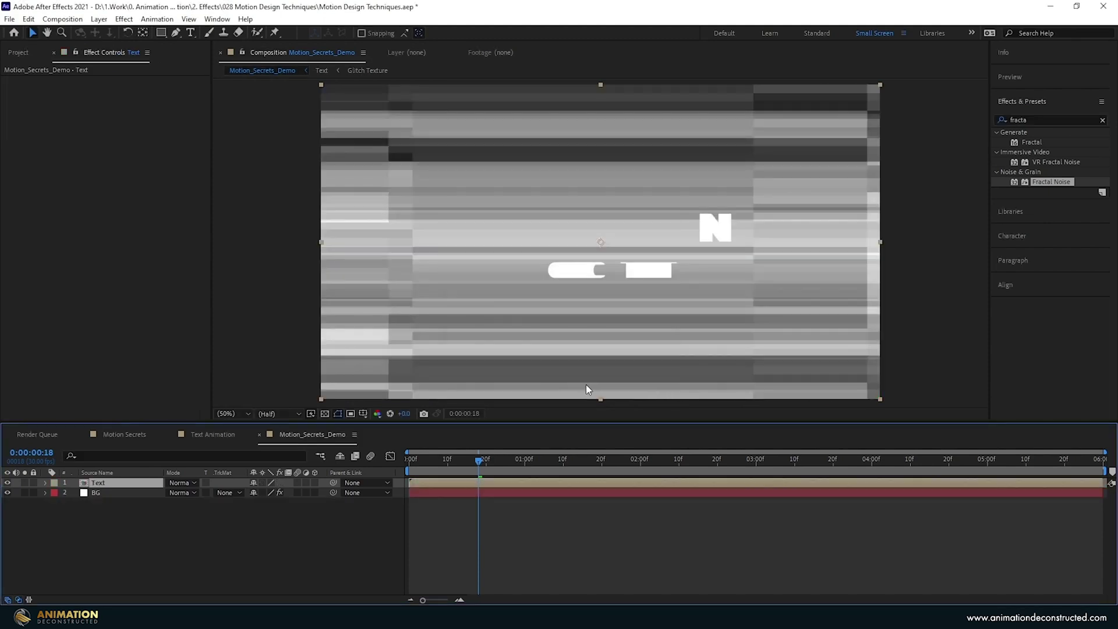
double_click(121, 484)
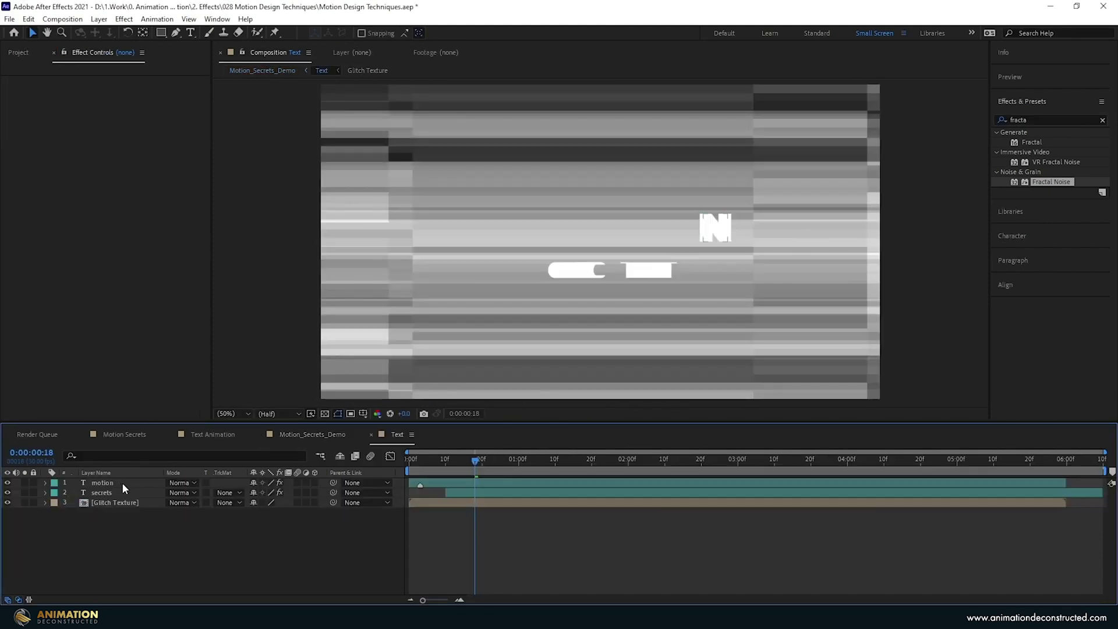
left_click(7, 502)
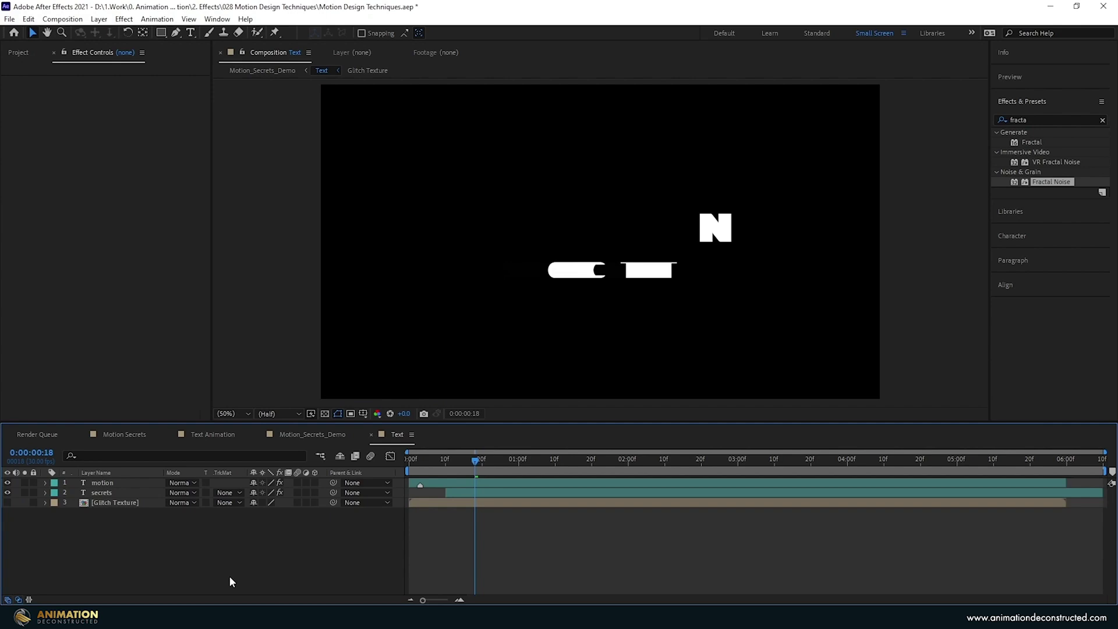
Add an adjustment layer with Displacement Map using Glitch Texture as the map layer.
right_click(111, 528)
mouse_move(184, 400)
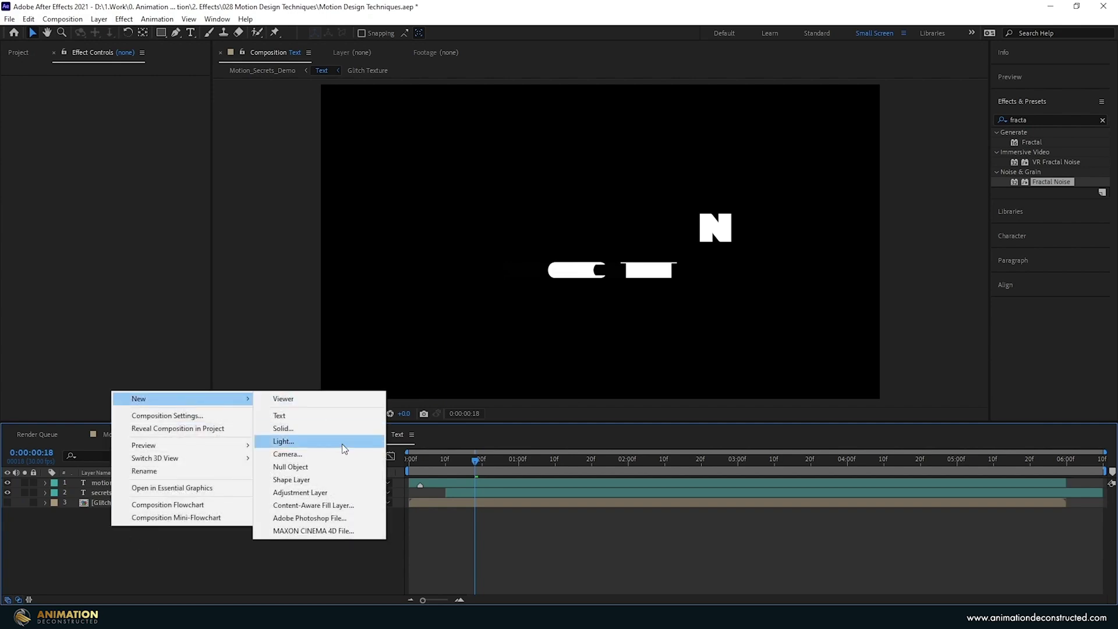
left_click(337, 492)
left_click(449, 459)
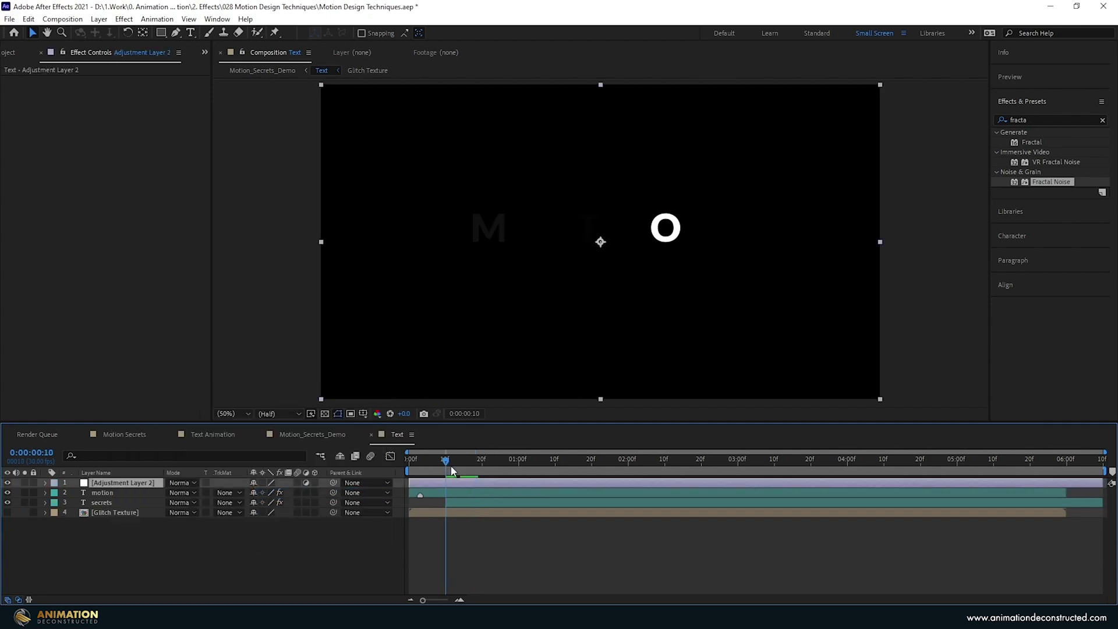
left_click(1032, 120)
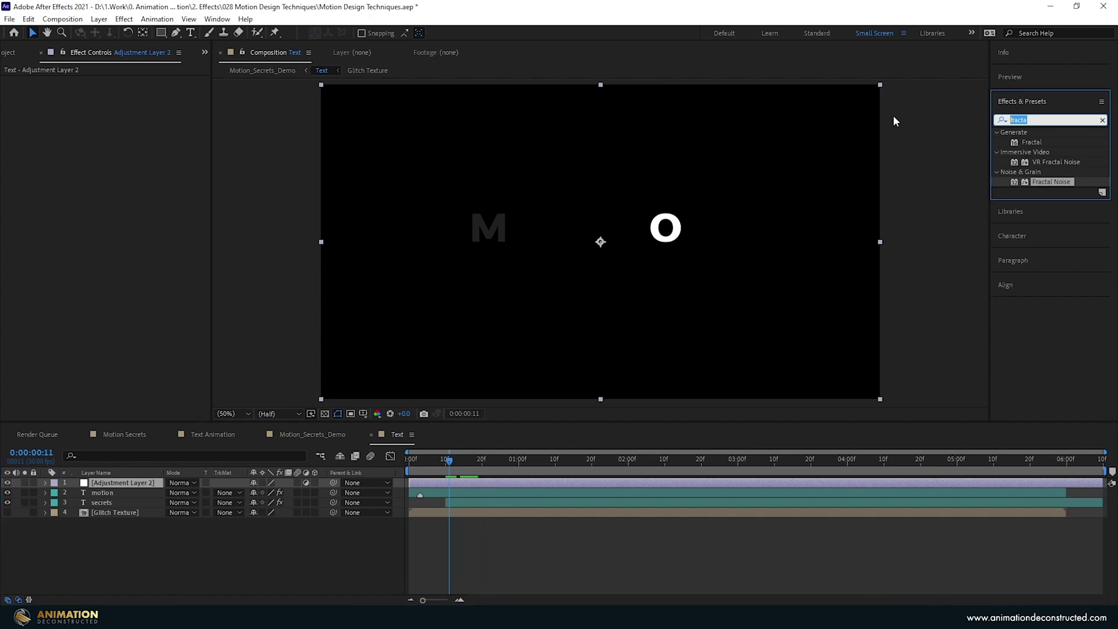
type("displa")
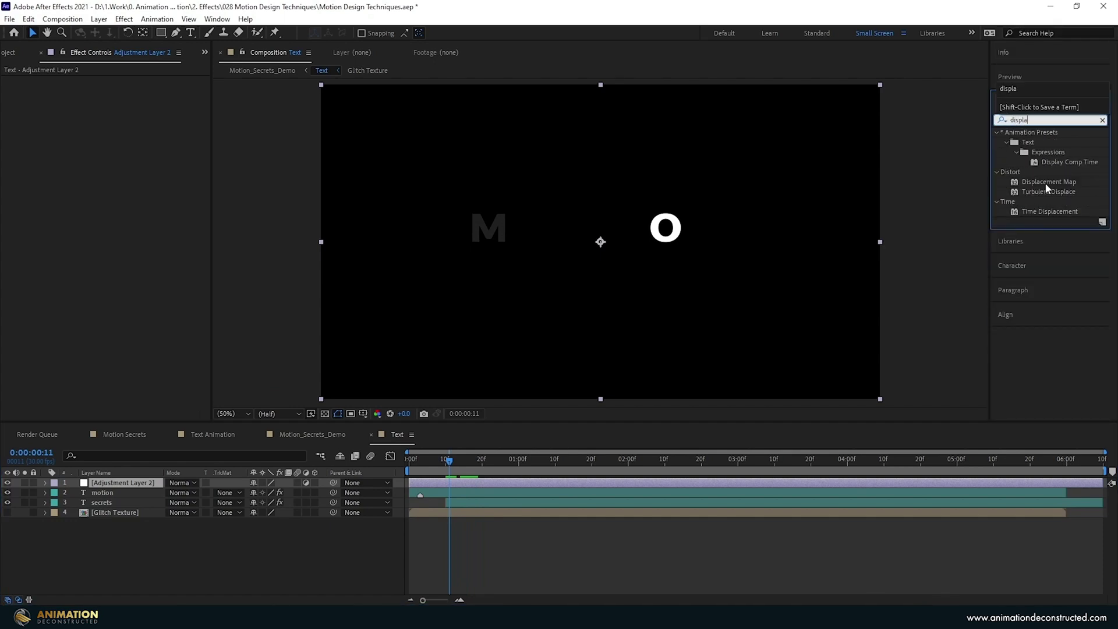
left_click_drag(1048, 182, 130, 146)
left_click(134, 90)
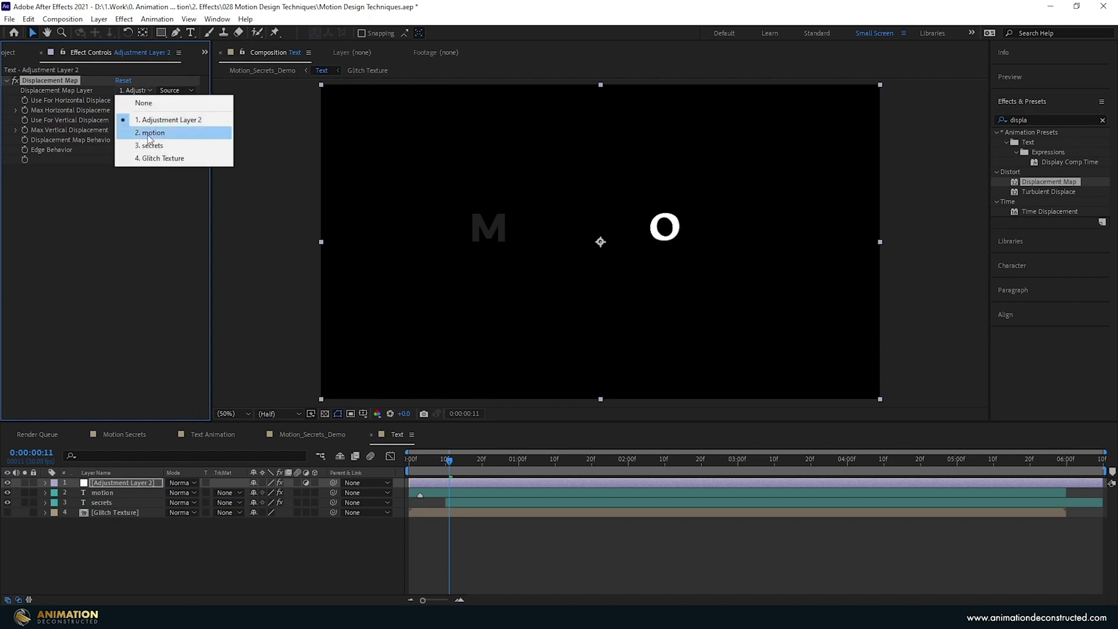
left_click(155, 161)
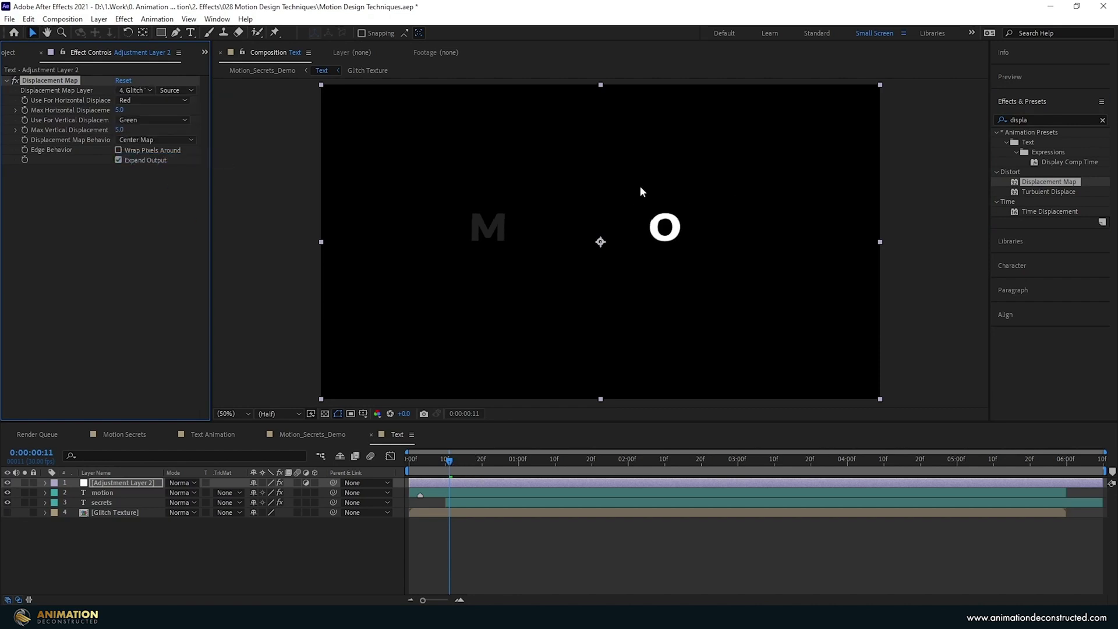
Set Max Horizontal Displacement to 250 and Max Vertical Displacement to 0.
left_click(435, 469)
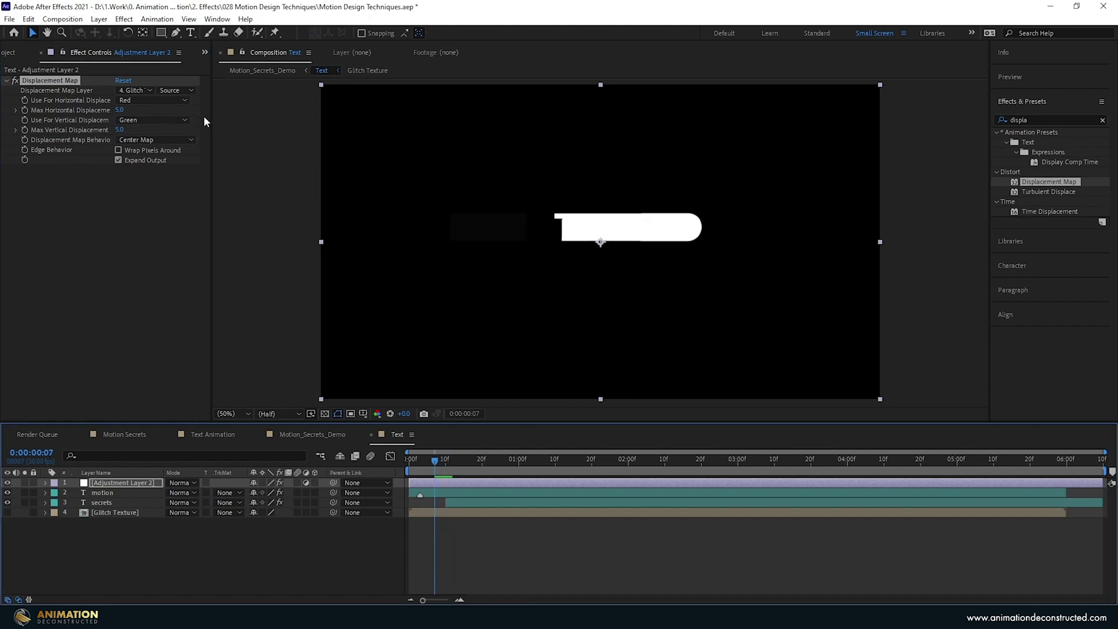
left_click_drag(119, 109, 341, 196)
type("250")
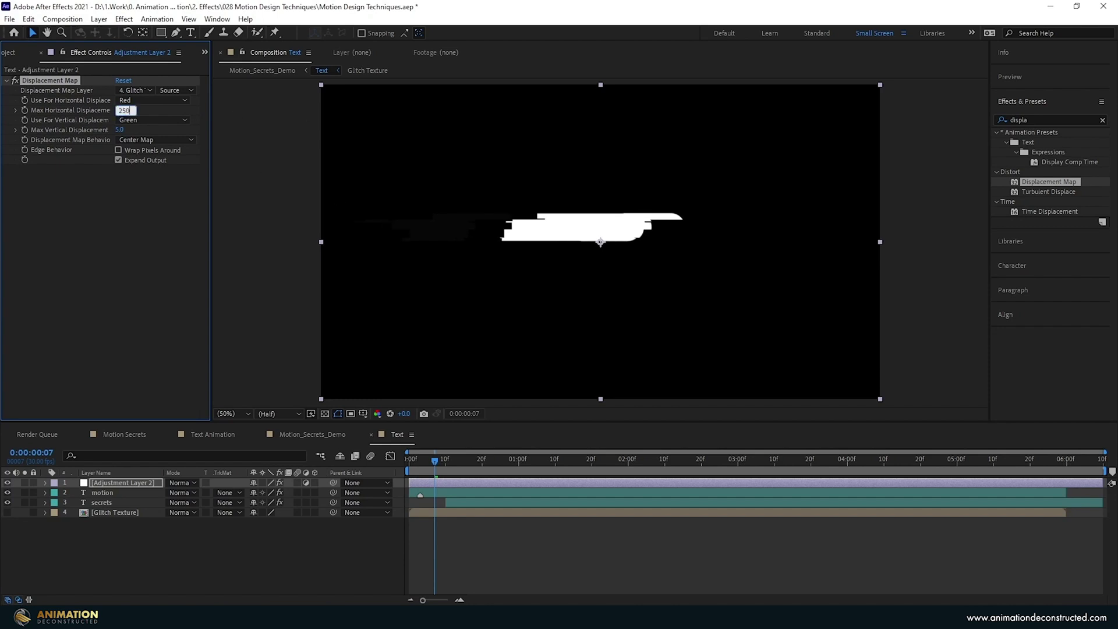
key("Tab")
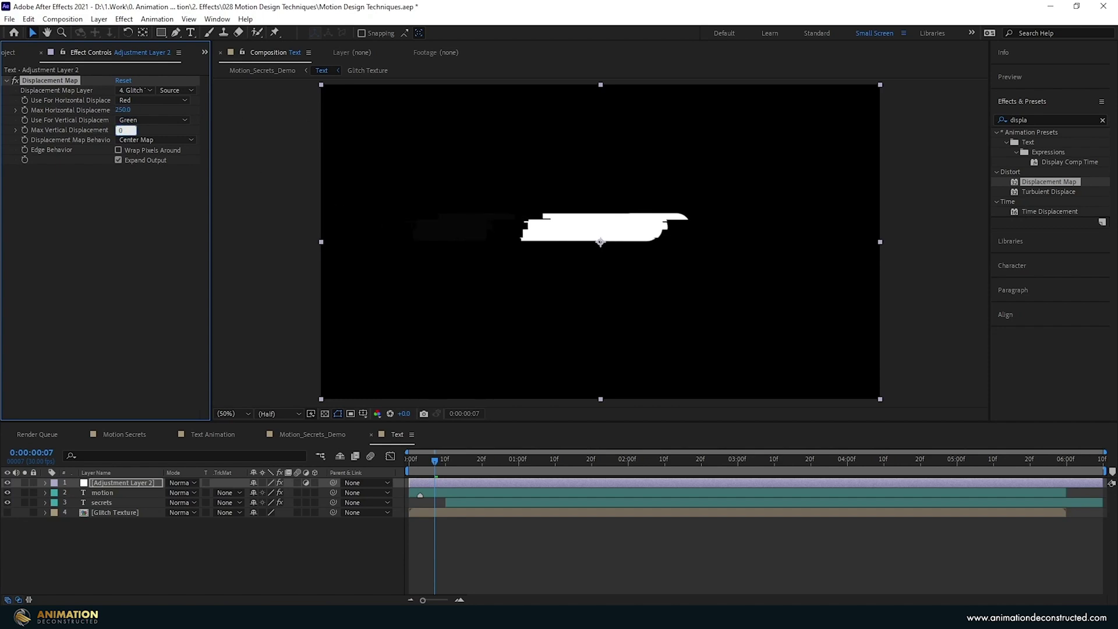
type("0")
key("Return")
left_click(188, 532)
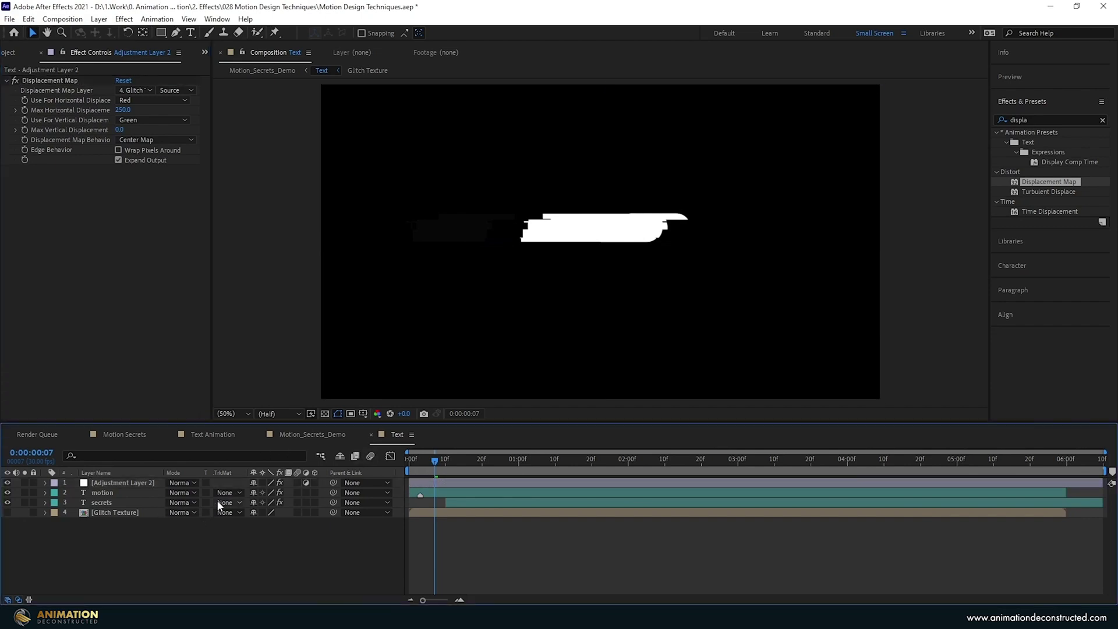
Duplicate the short glitch adjustment layer, slide the copy later in time, and preview the two glitches.
left_click_drag(436, 457, 433, 461)
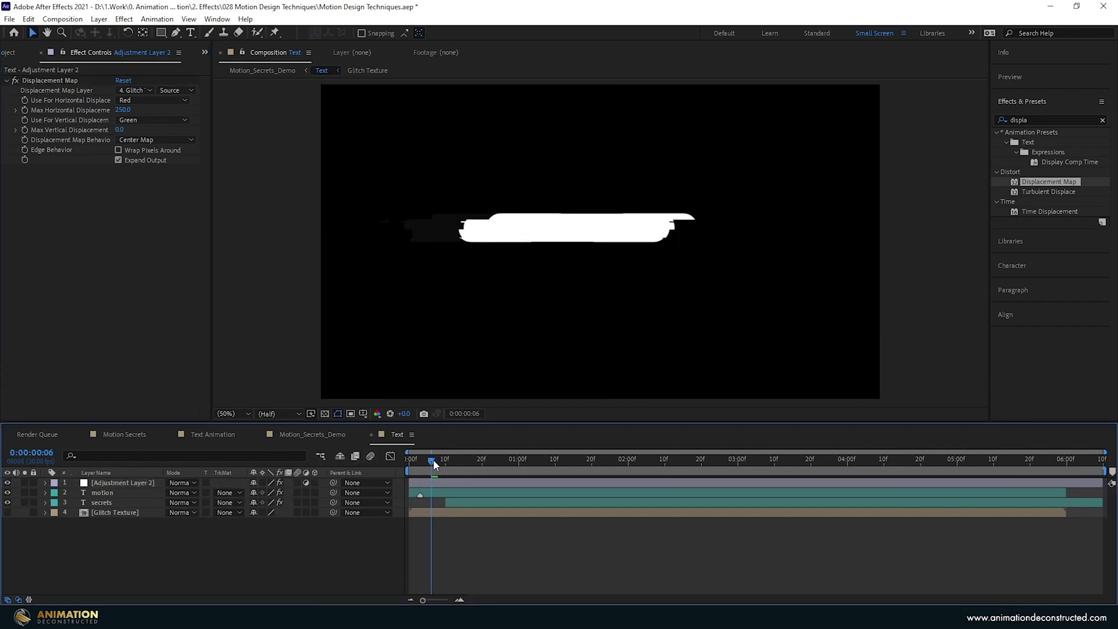
left_click(446, 482)
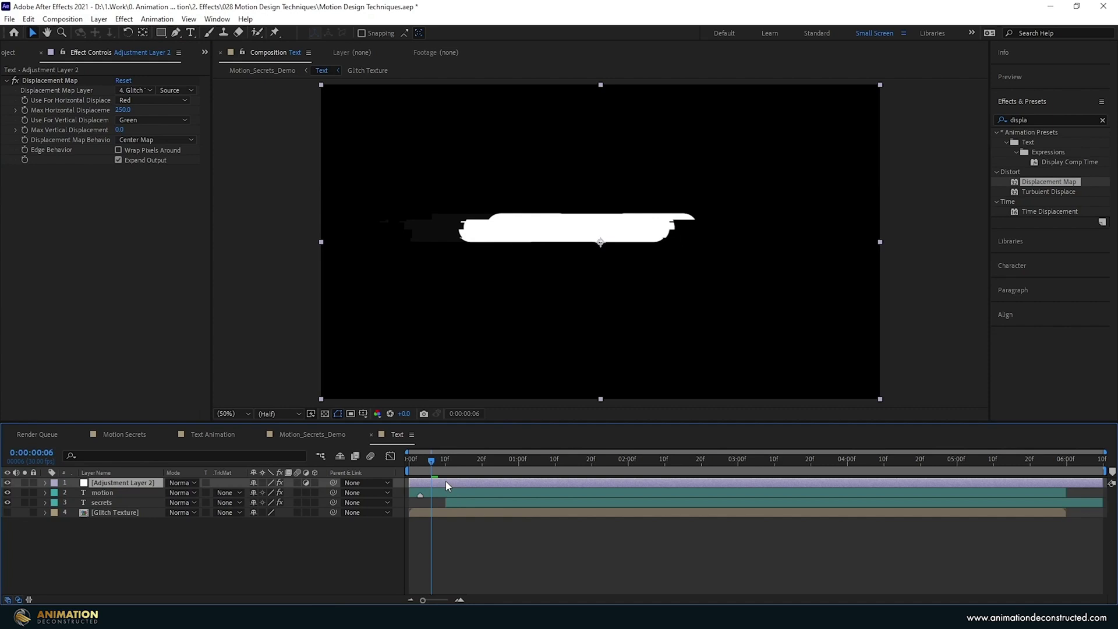
key("ctrl+d")
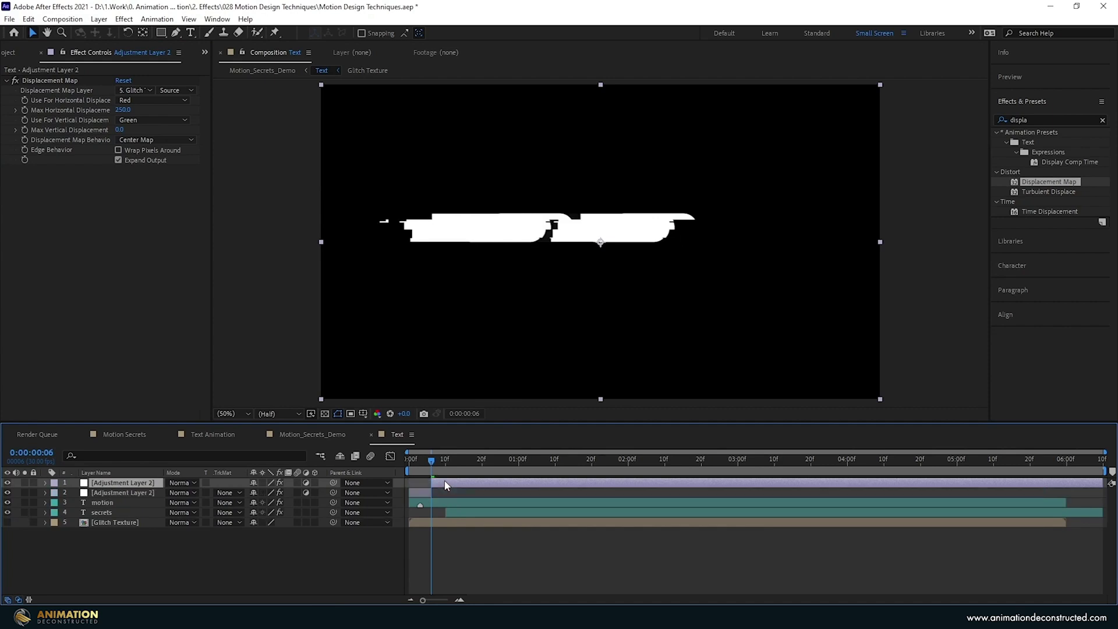
key("Delete")
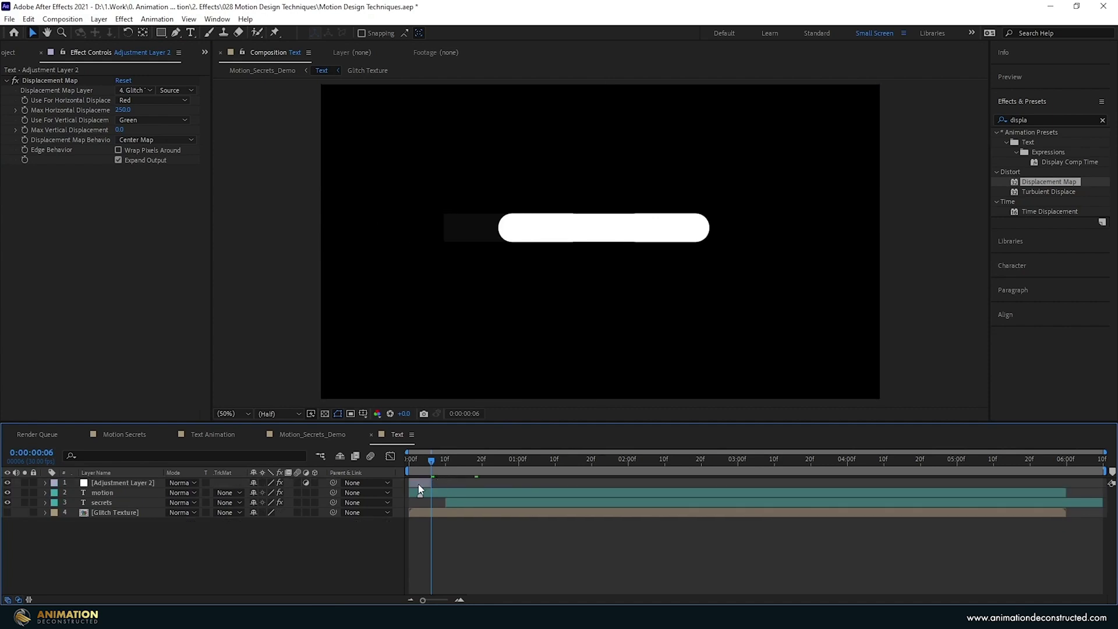
mouse_move(418, 484)
left_mouse_down()
mouse_move(443, 484)
mouse_move(434, 491)
left_mouse_up()
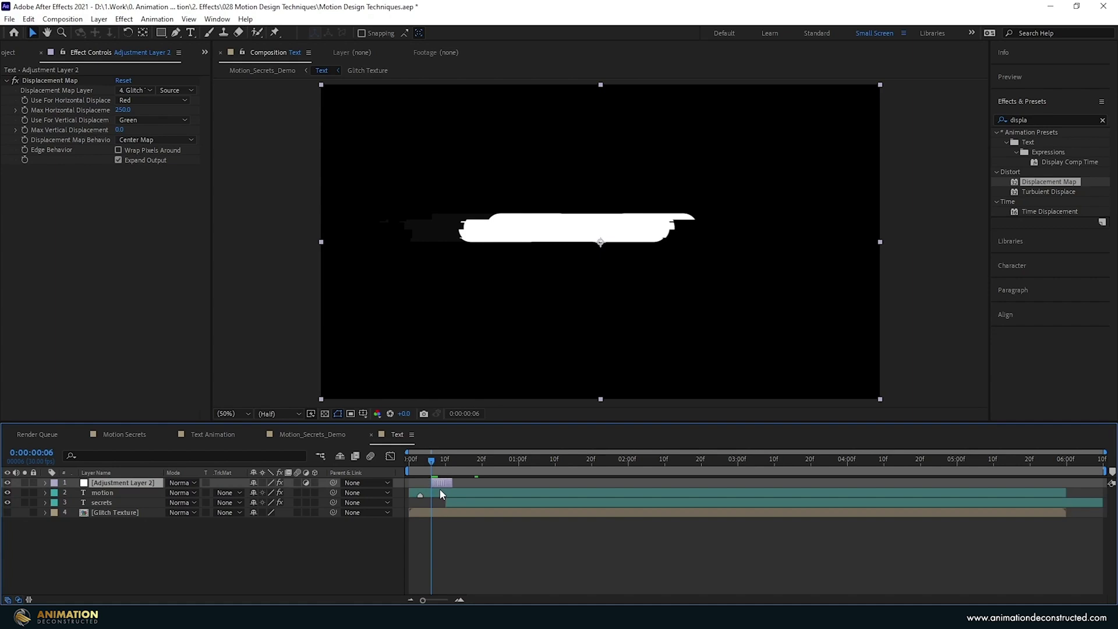
key("ctrl+d")
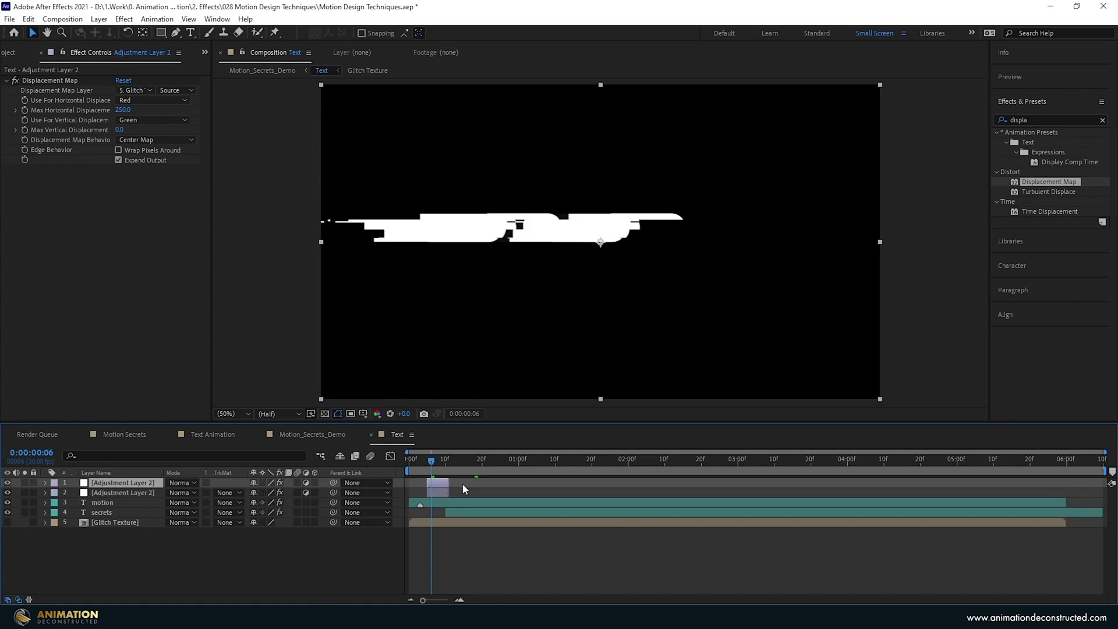
left_click_drag(447, 488, 487, 487)
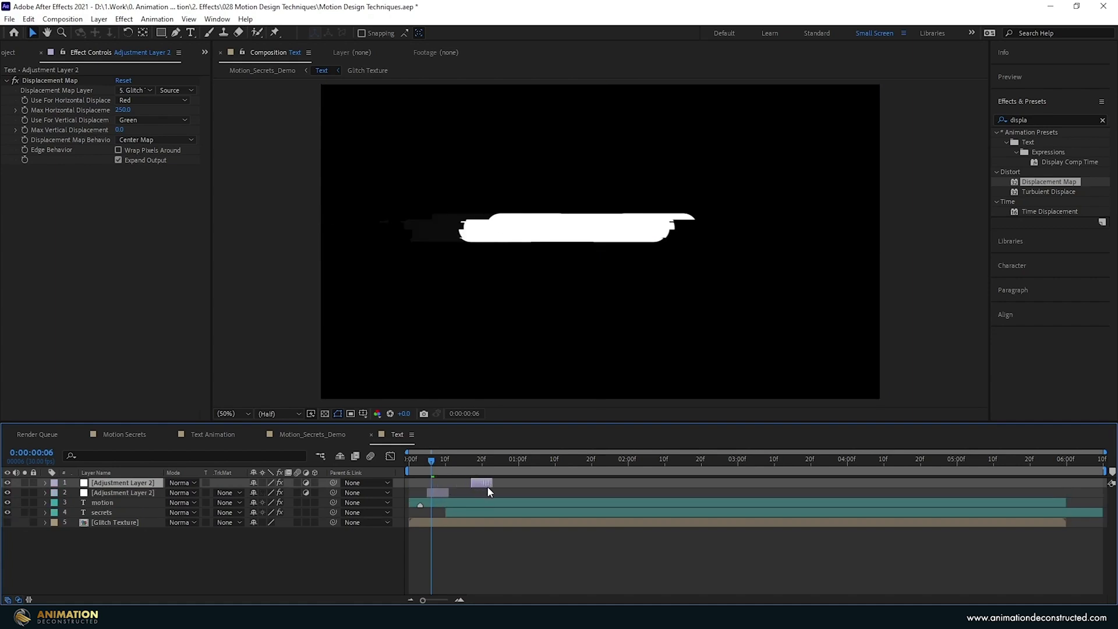
left_click_drag(411, 460, 444, 490)
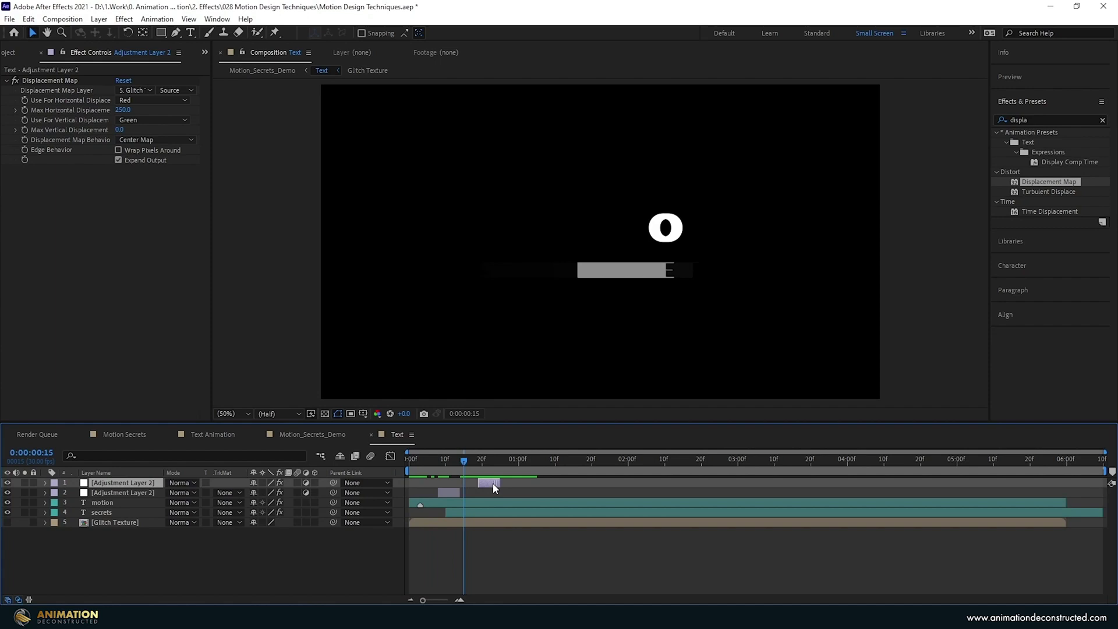
left_click_drag(494, 488, 395, 467)
key("space")
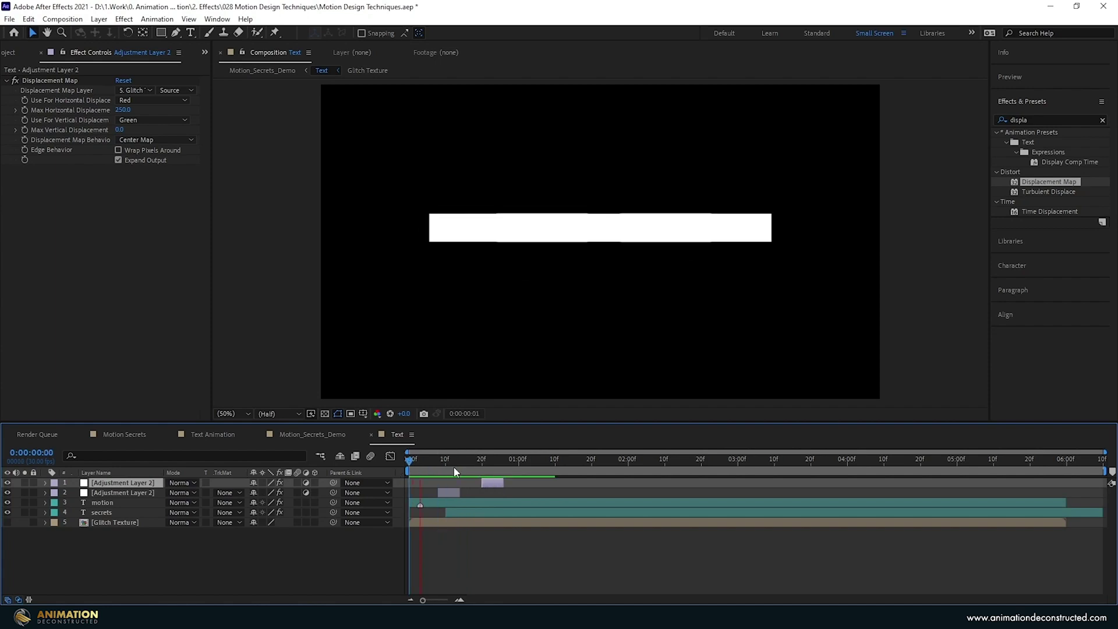
Close the Text composition and play back the title animation.
key("ctrl+w")
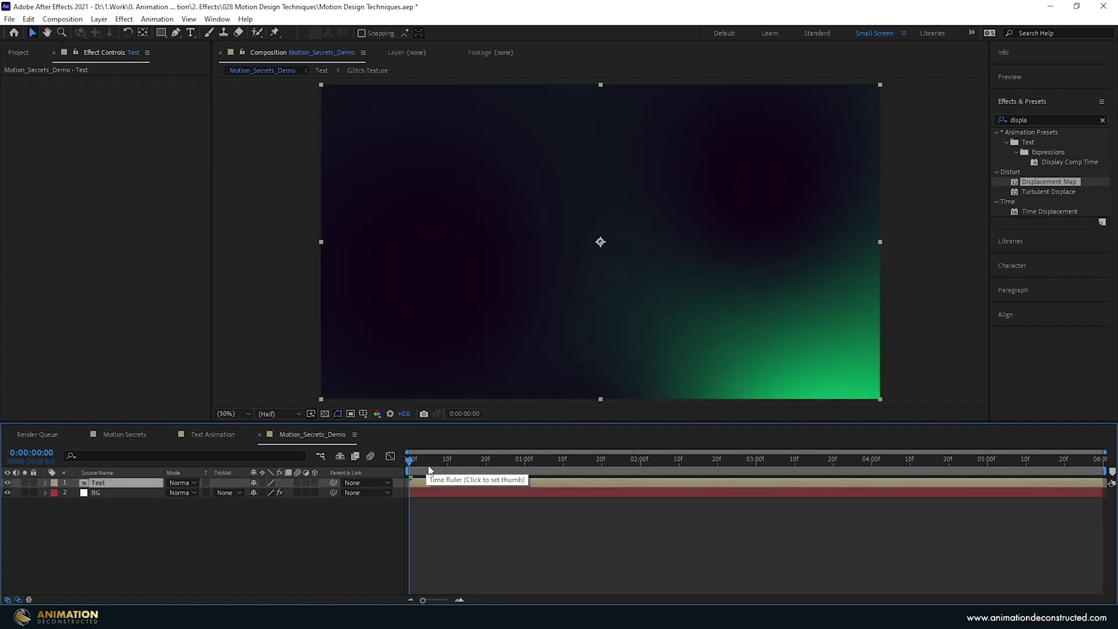
key("space")
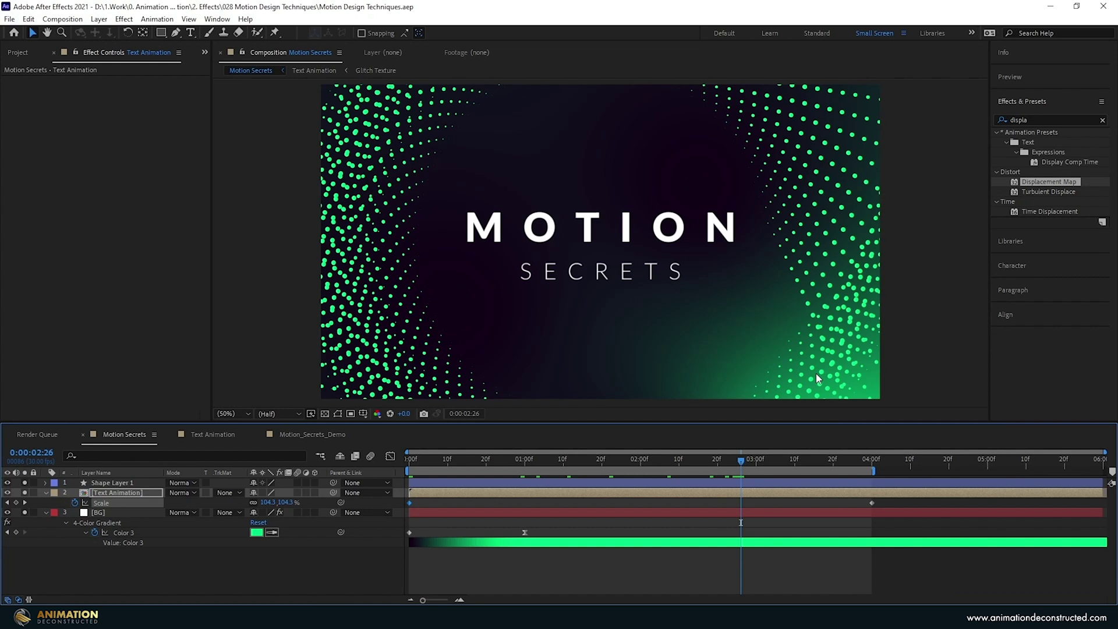
In Motion_Secrets_Demo, draw a curved Pen path from the top-right corner to the bottom-left.
left_click(312, 435)
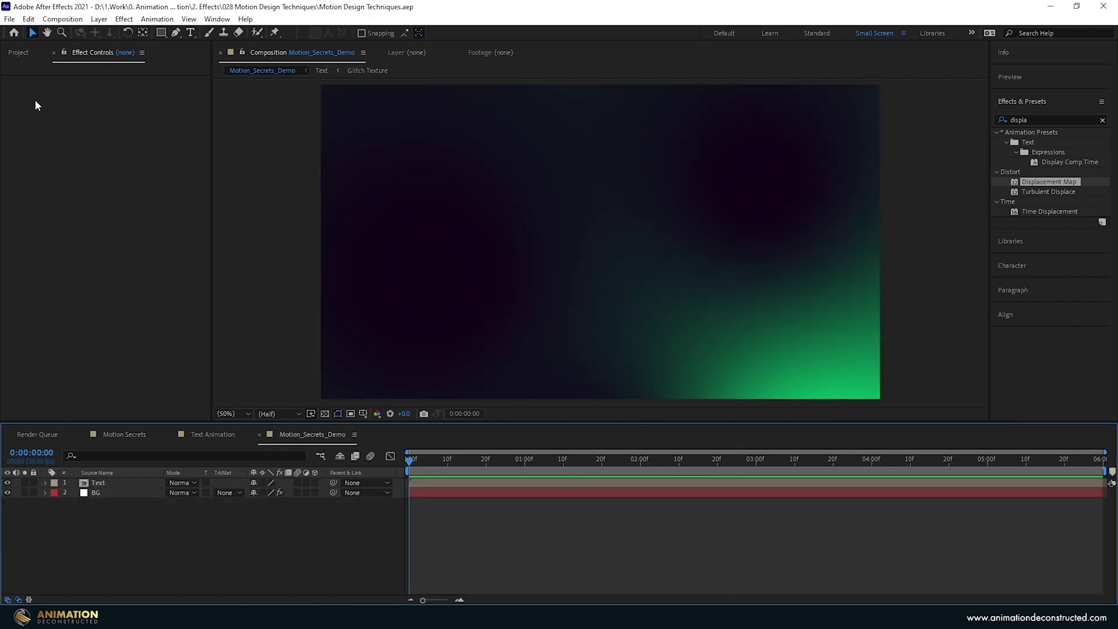
key("comma")
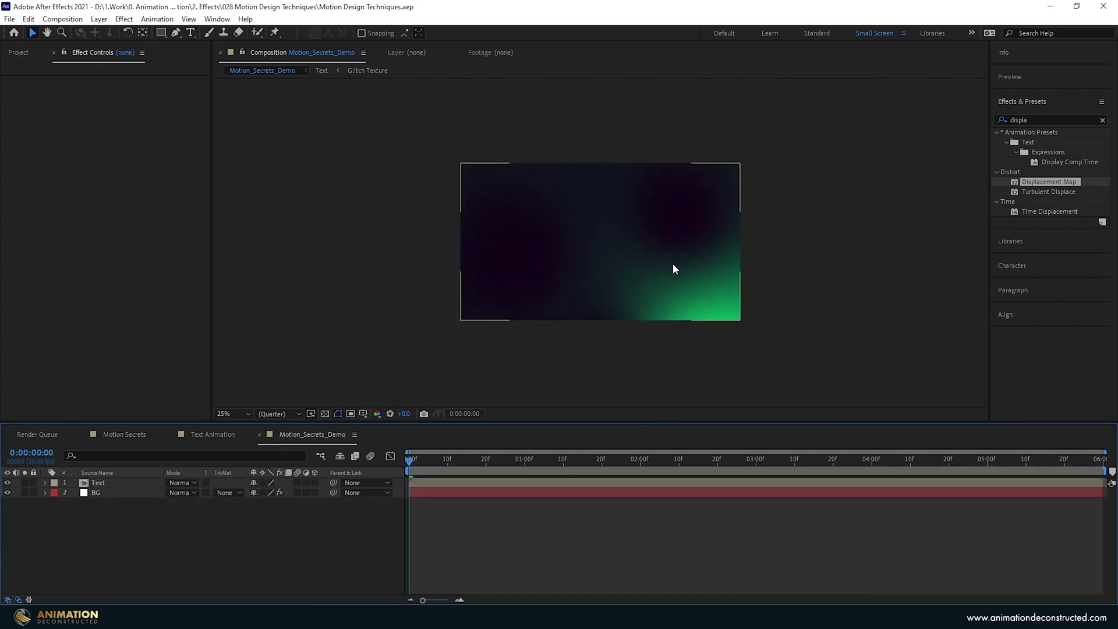
key("g")
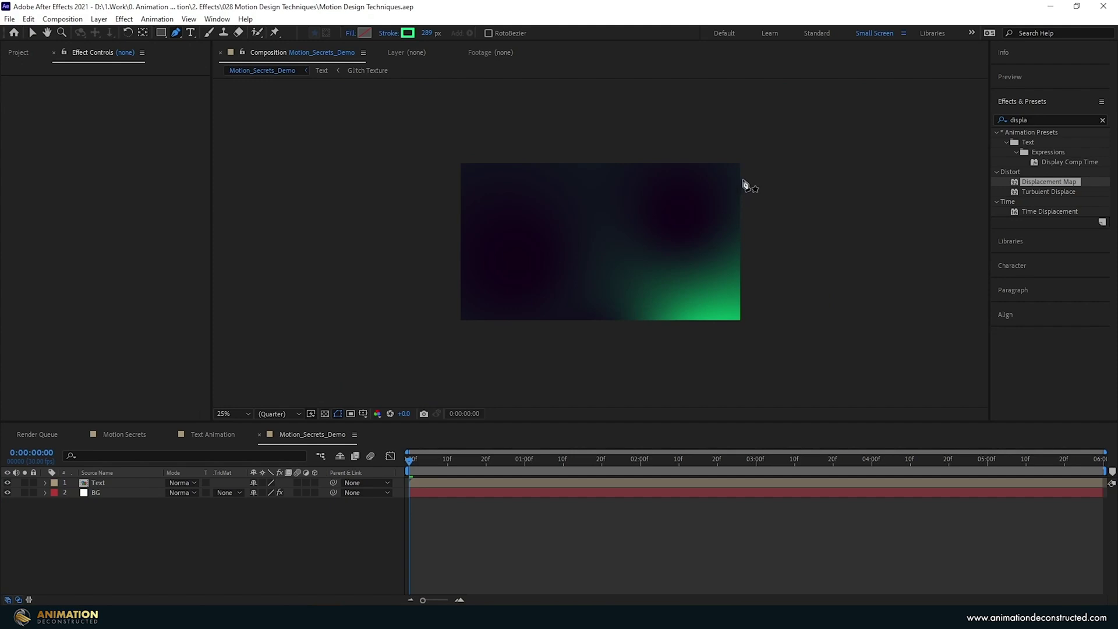
left_click(740, 178)
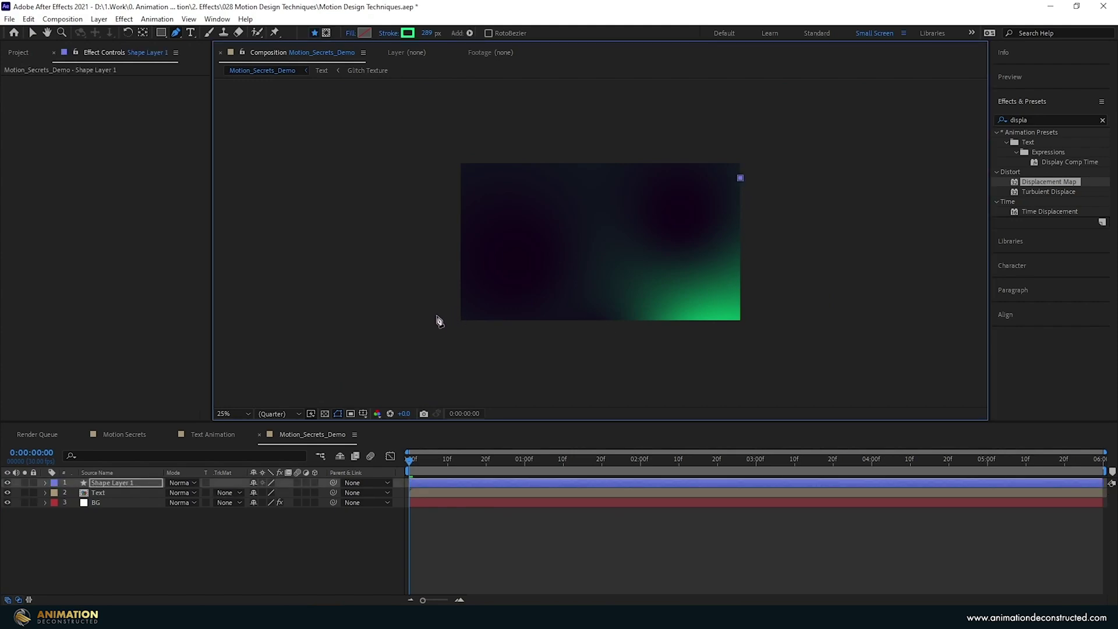
left_click_drag(437, 316, 130, 304)
Set the new shape's stroke width to 1 px.
left_click(432, 33)
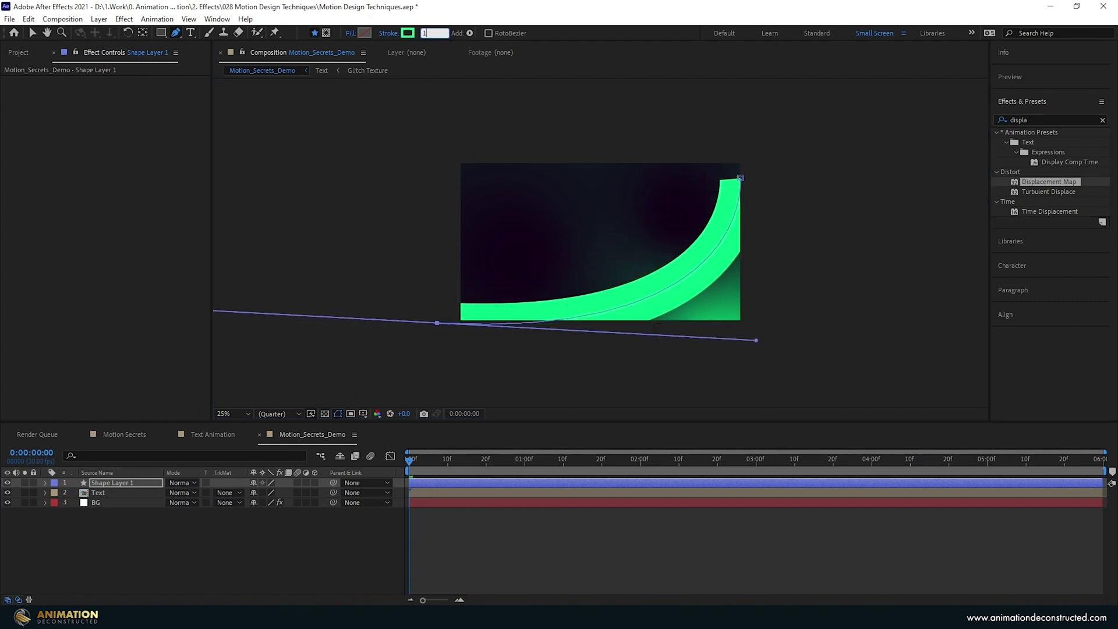
type("1")
key("Return")
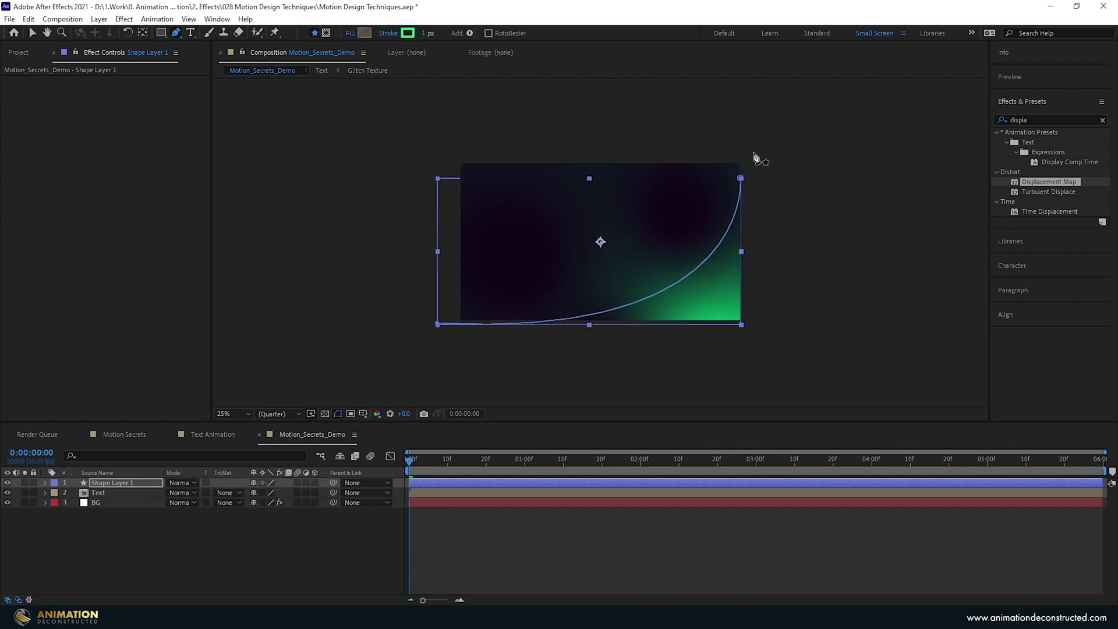
scroll(588, 329, "up", 2)
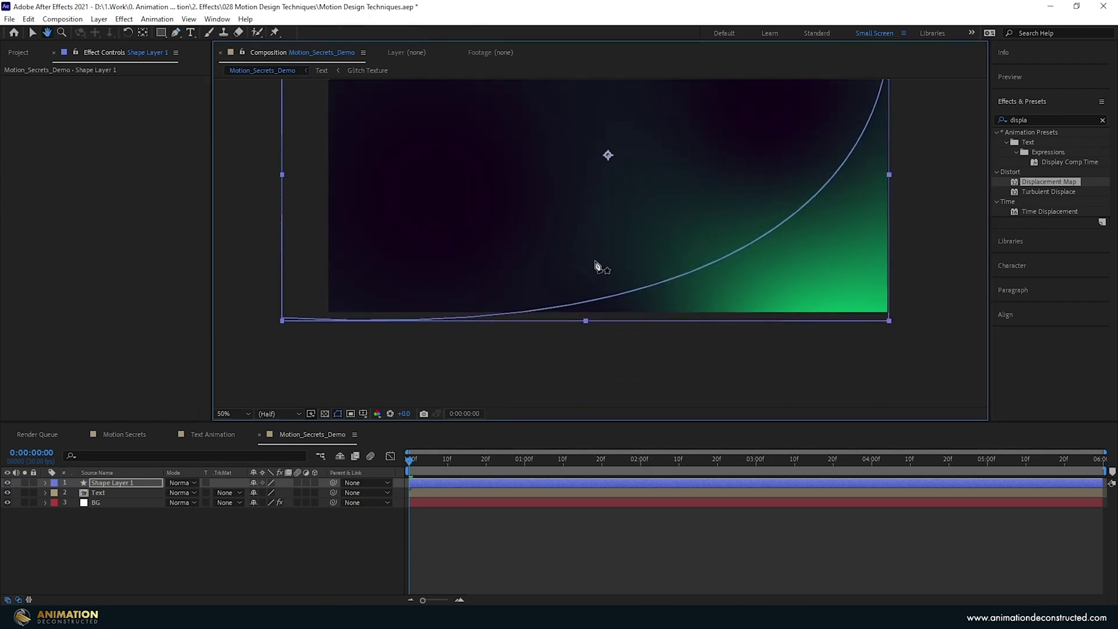
scroll(597, 266, "down", 2)
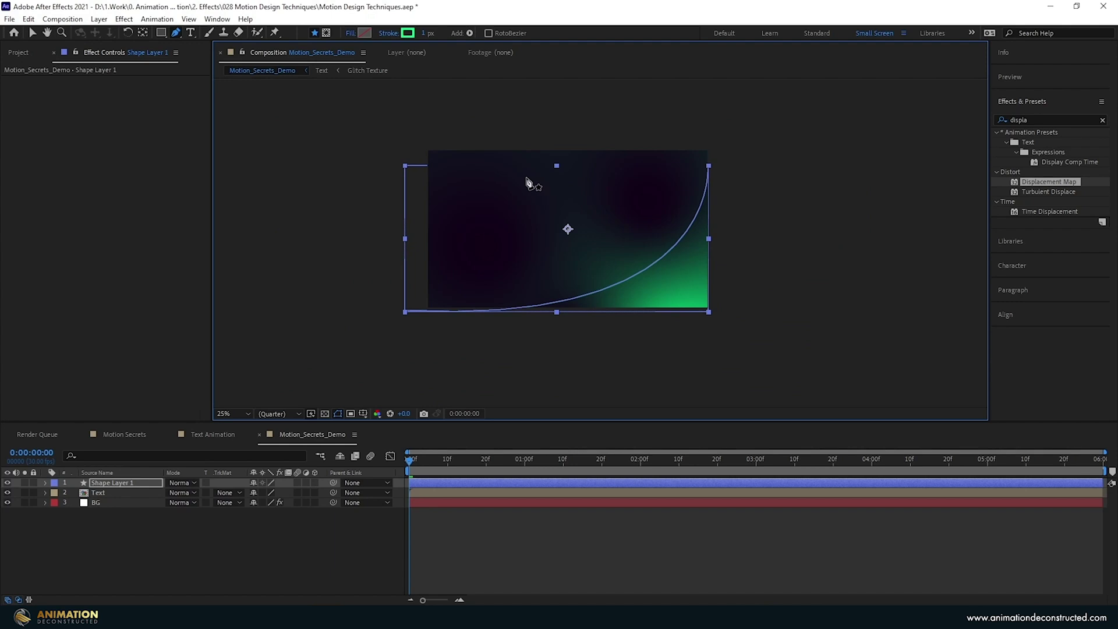
Make the stroke solid white and set the fill to None.
left_click(407, 33)
left_click_drag(778, 281, 715, 247)
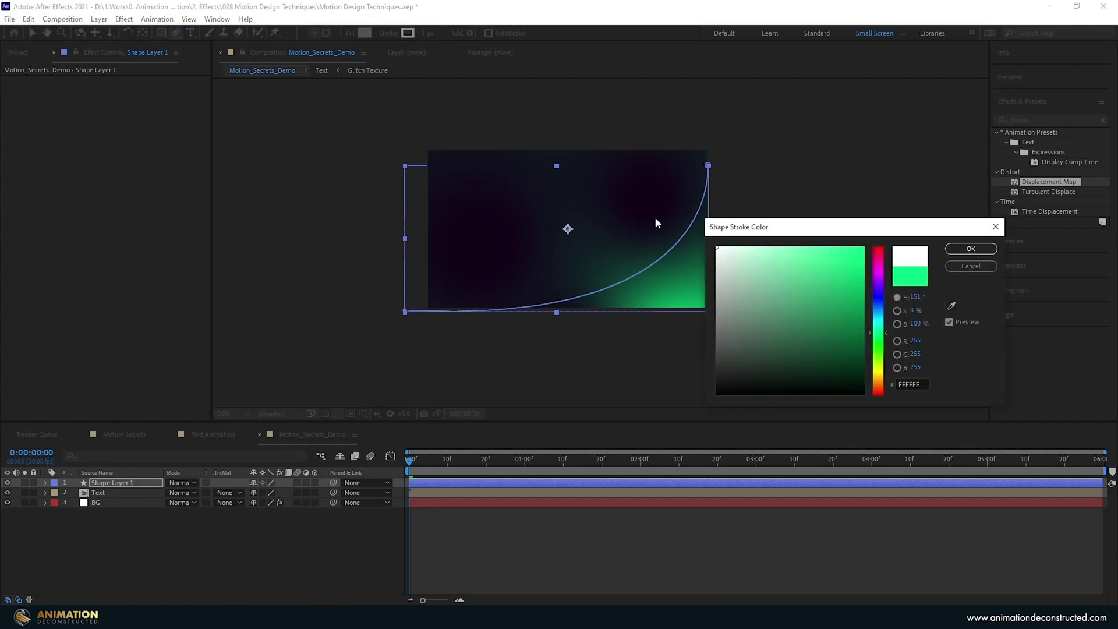
left_click(970, 249)
left_click(350, 34)
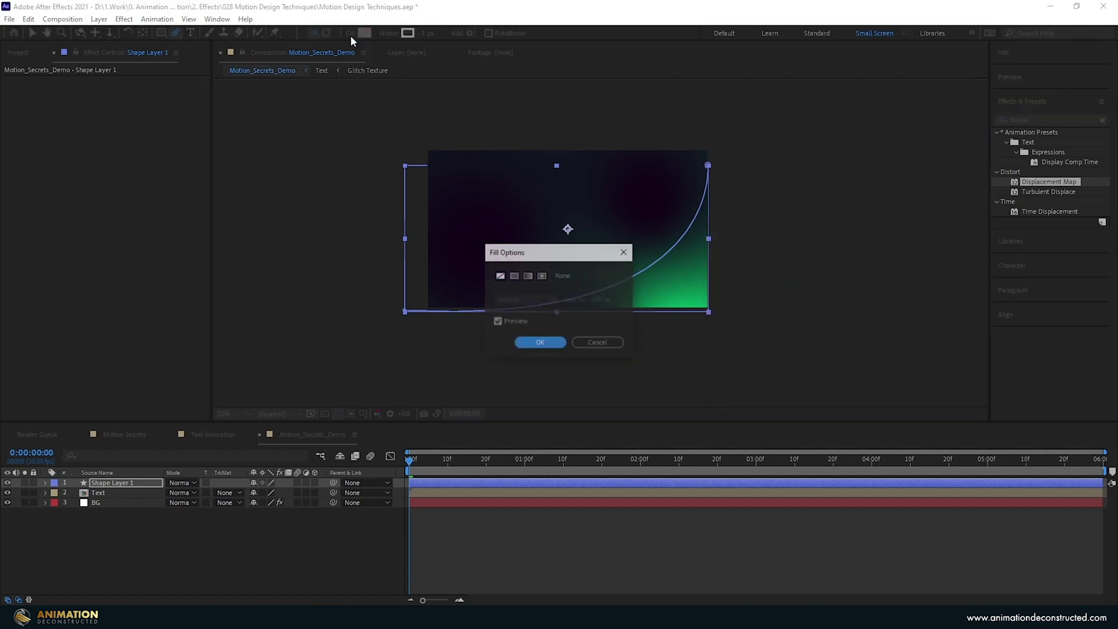
left_click(533, 344)
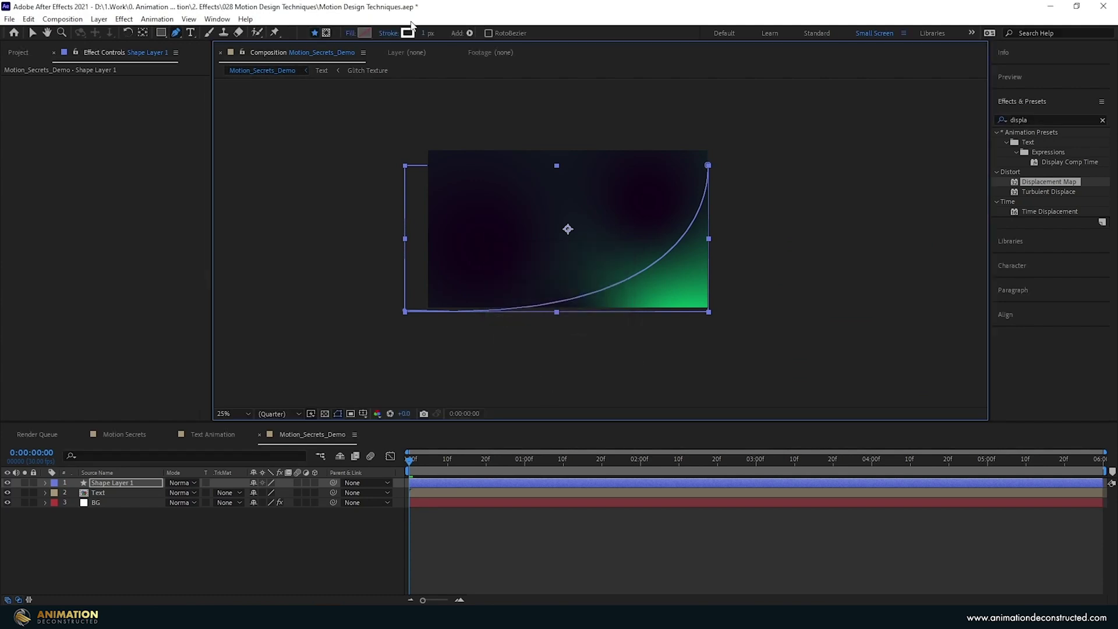
left_click(387, 34)
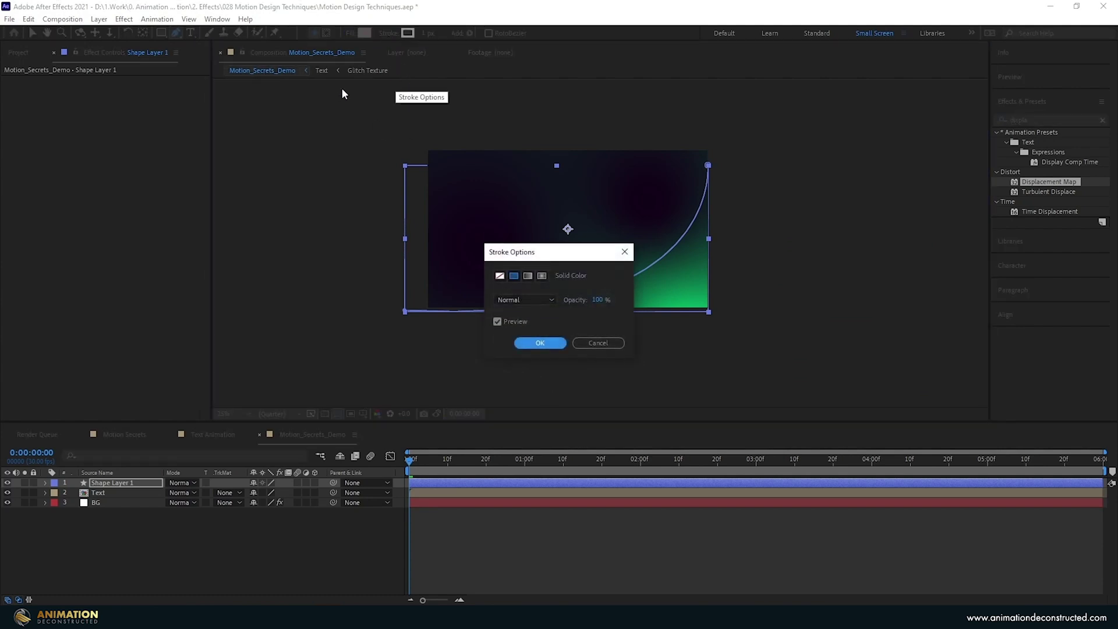
left_click(540, 343)
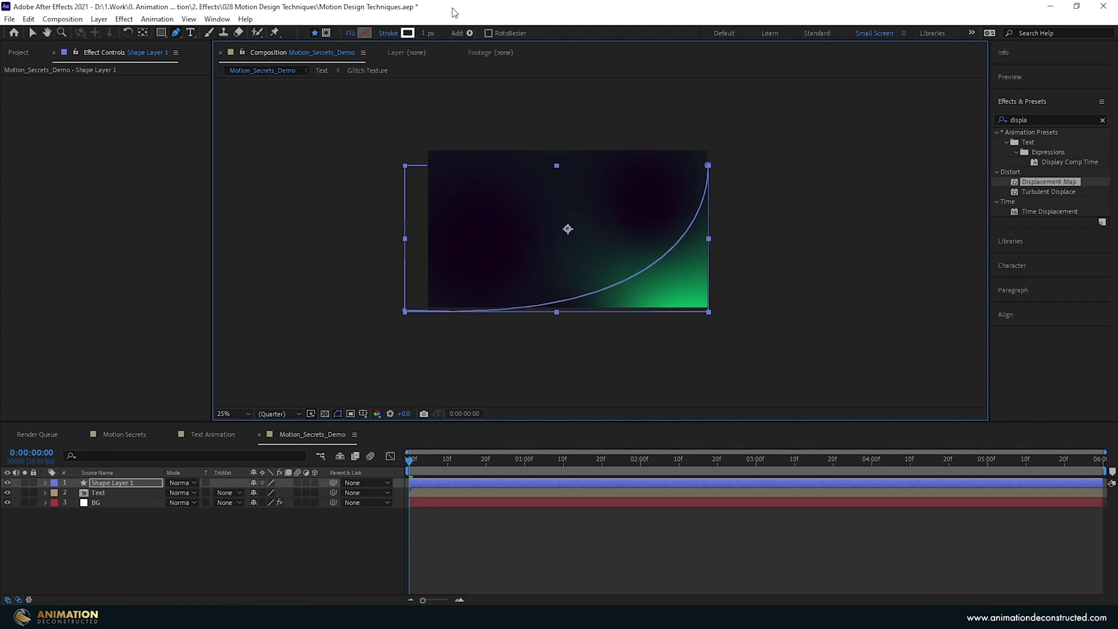
Give the curve's stroke round line caps and round line joins.
left_click_drag(427, 34, 431, 34)
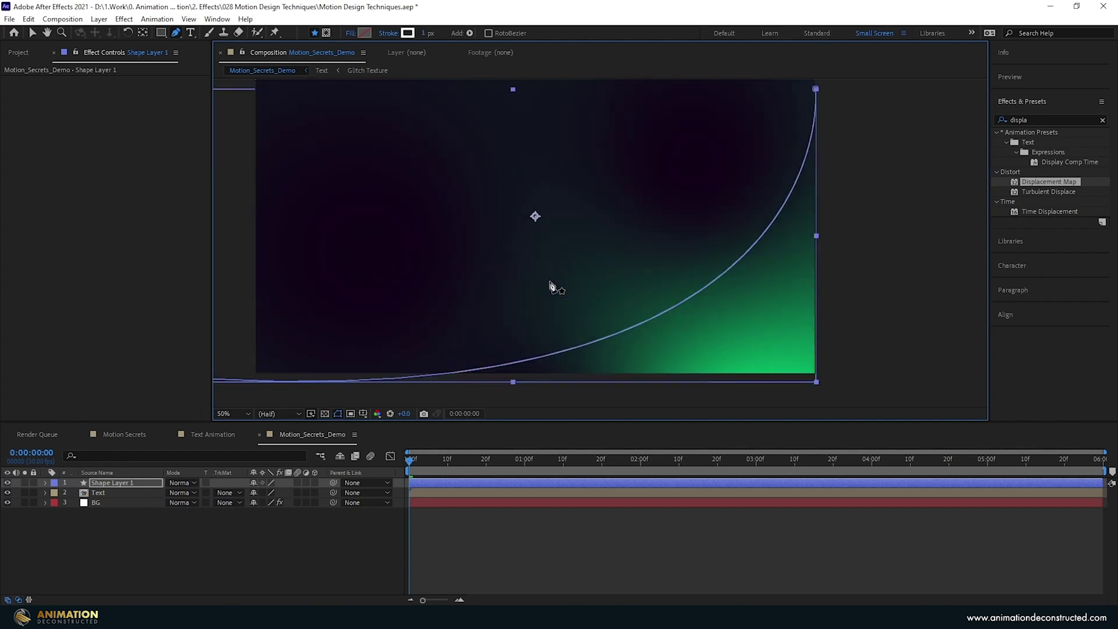
key("period")
key("period")
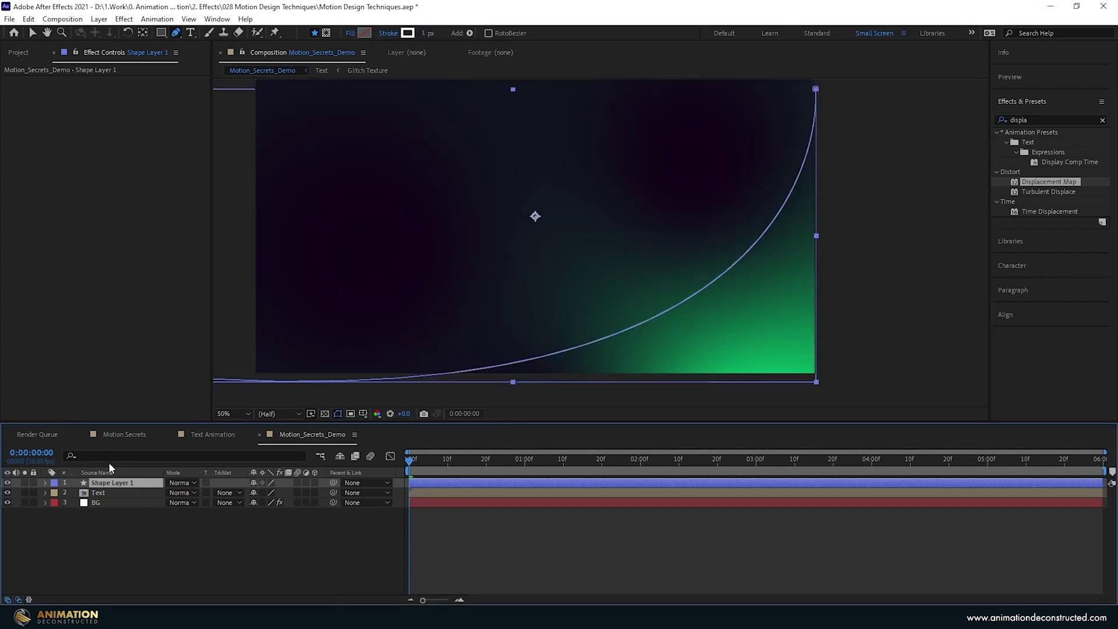
key("u")
key("u")
left_click(76, 532)
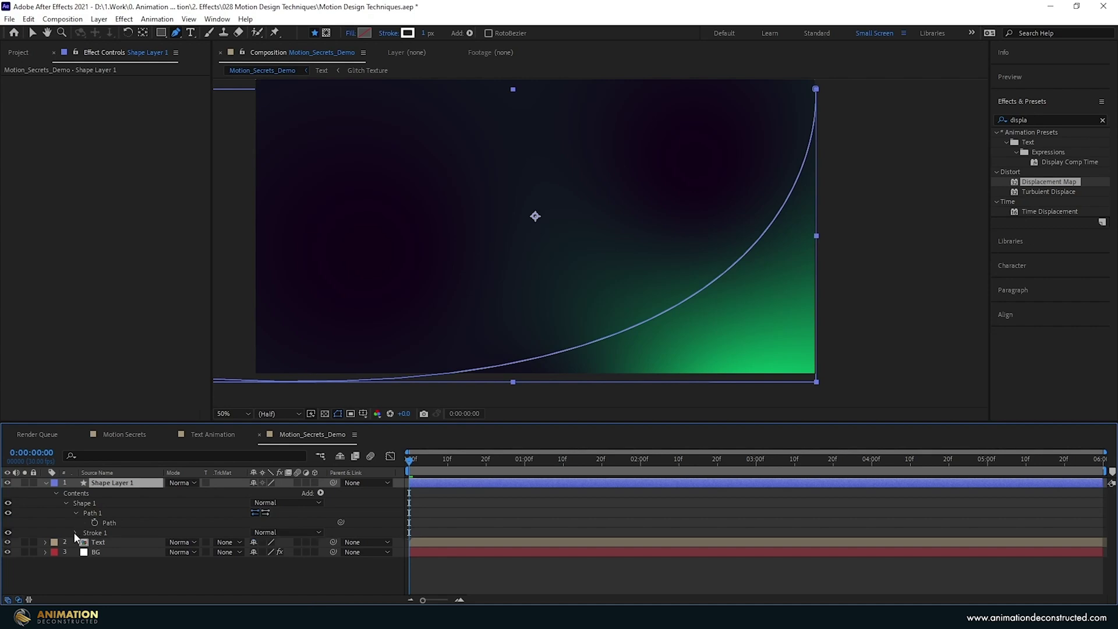
left_click(76, 533)
scroll(120, 520, "down", 2)
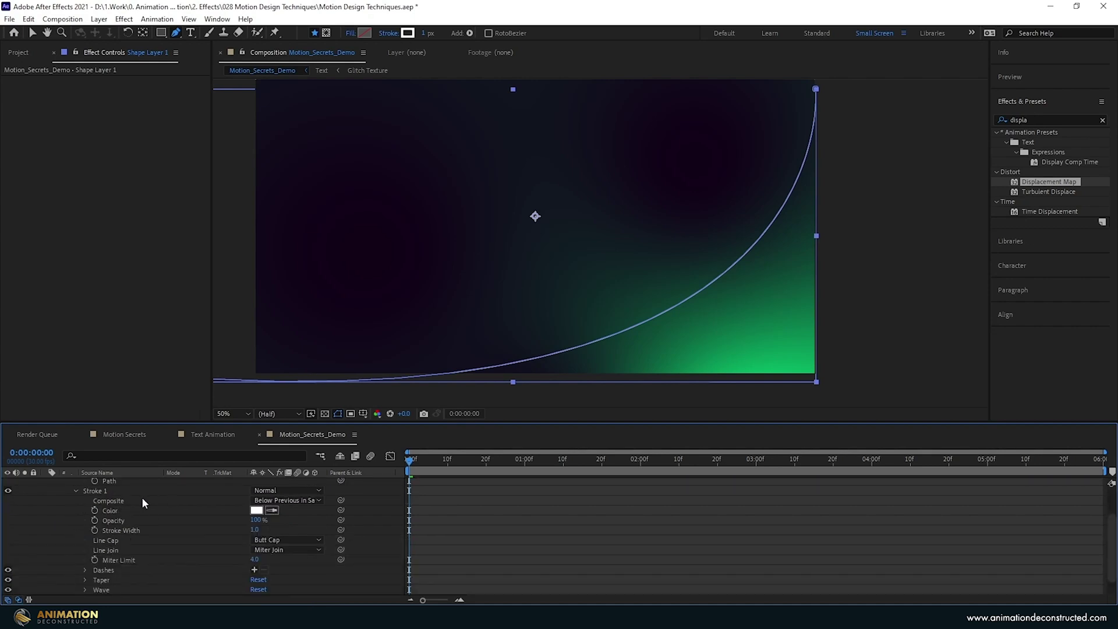
left_click(284, 541)
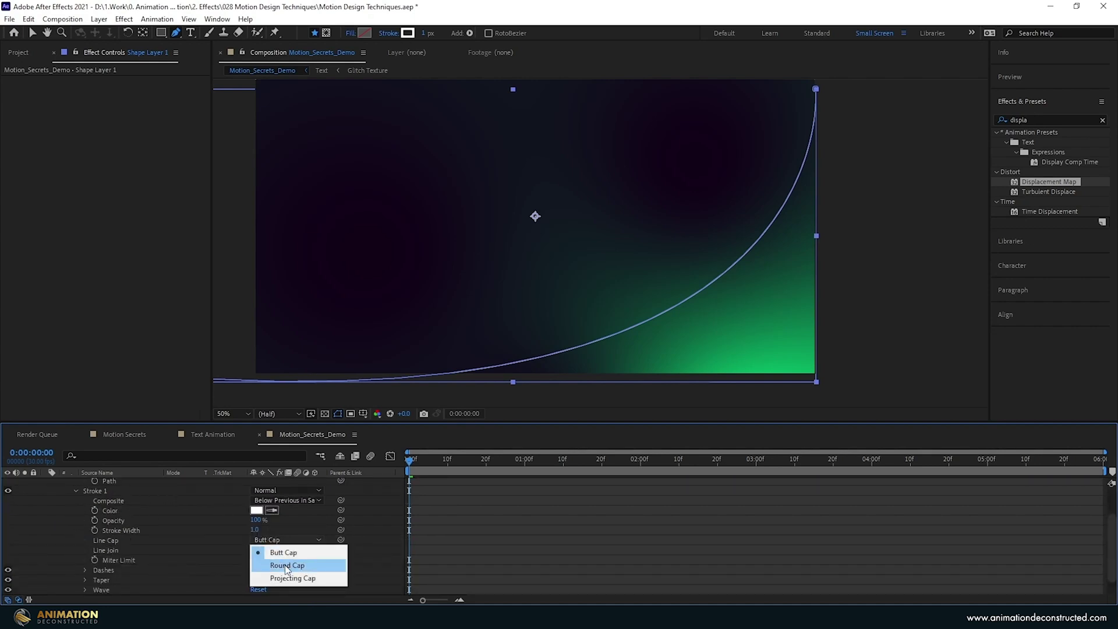
left_click(287, 566)
left_click(278, 551)
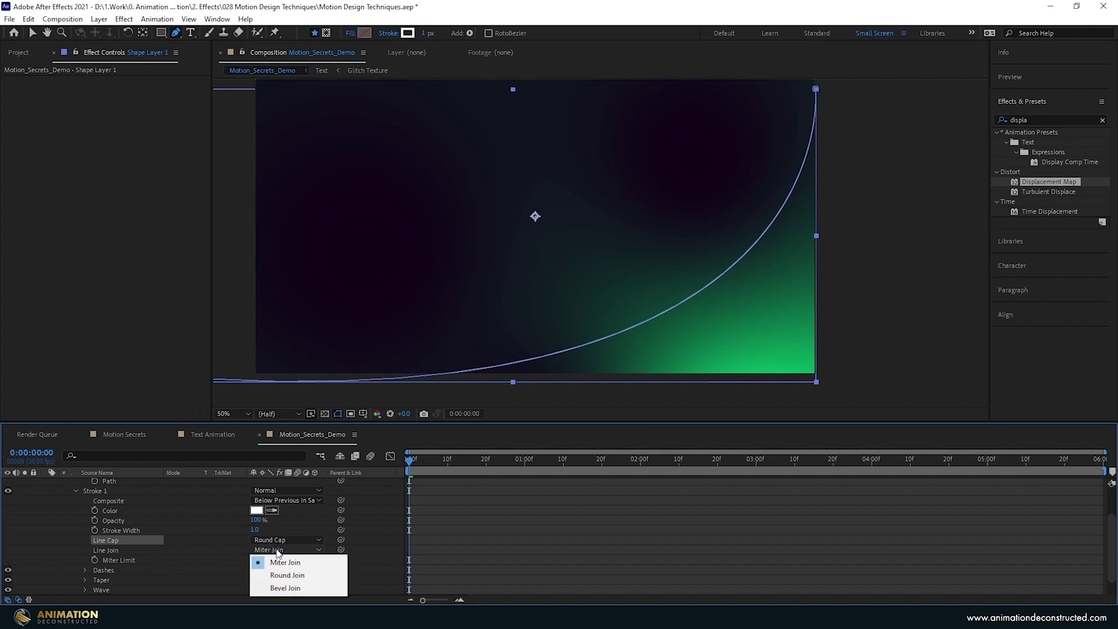
left_click(287, 575)
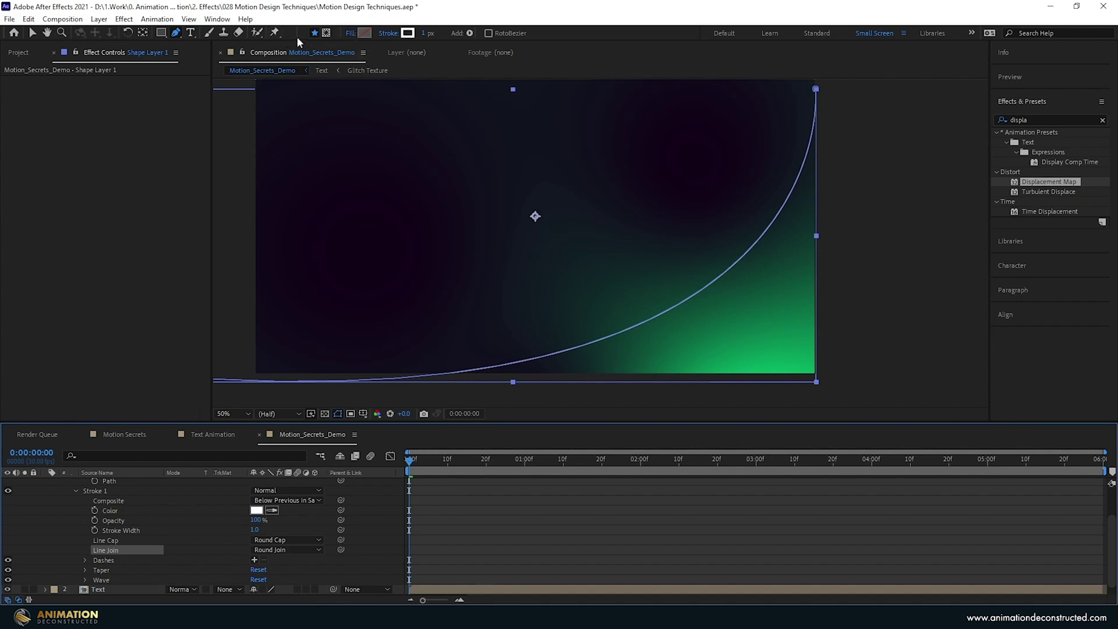
Widen the stroke to 440 px and taper its Start and End Length to 100%.
left_click_drag(427, 33, 916, 96)
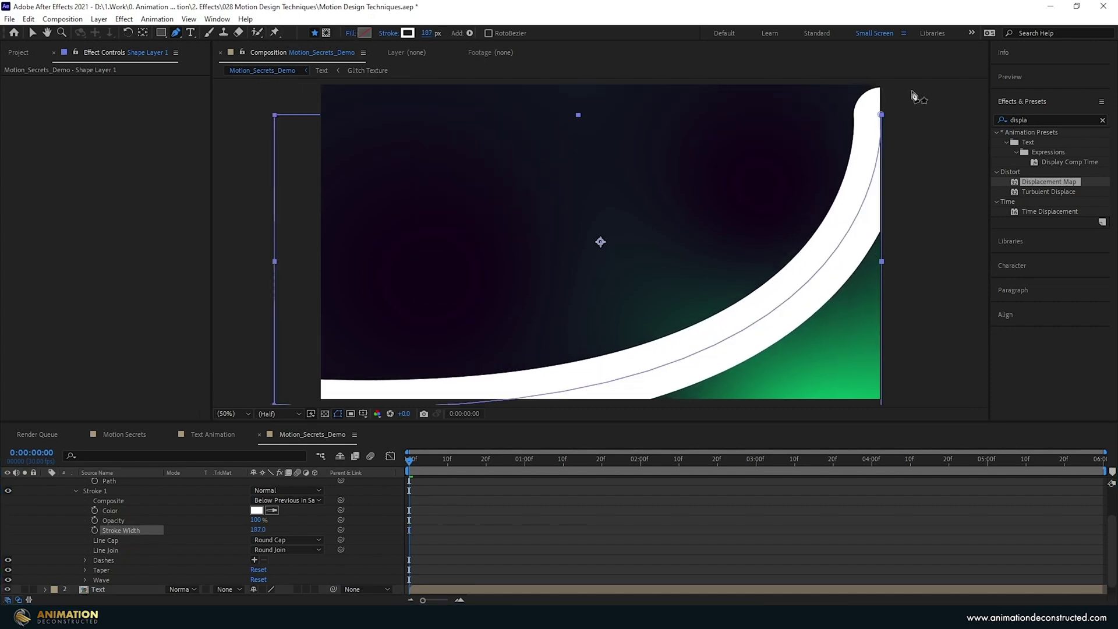
left_click_drag(428, 33, 440, 33)
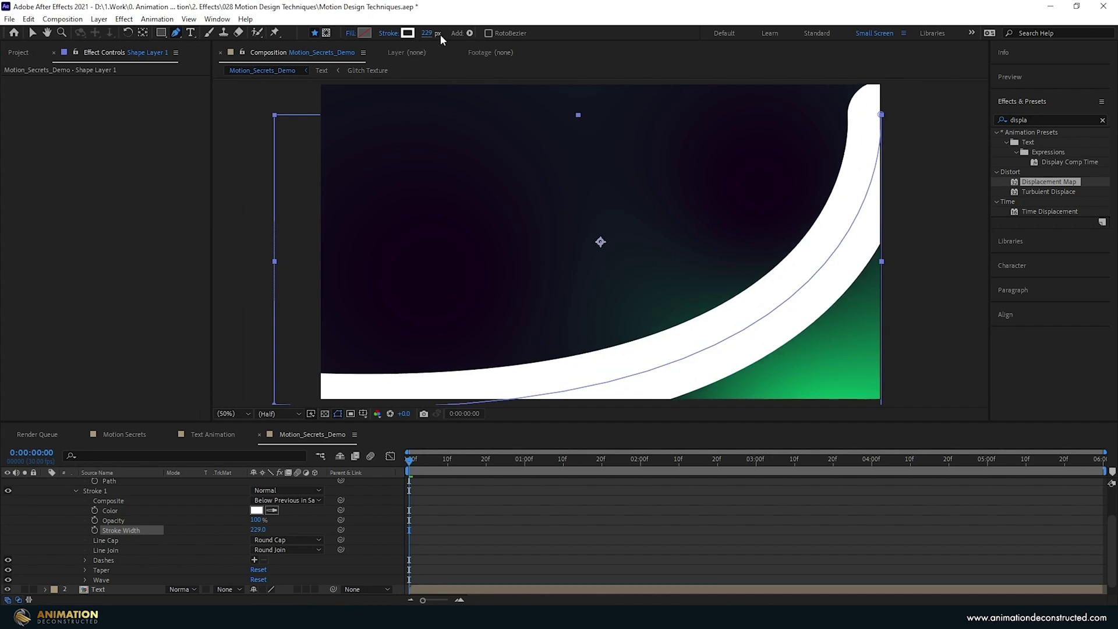
left_click(434, 33)
type("40")
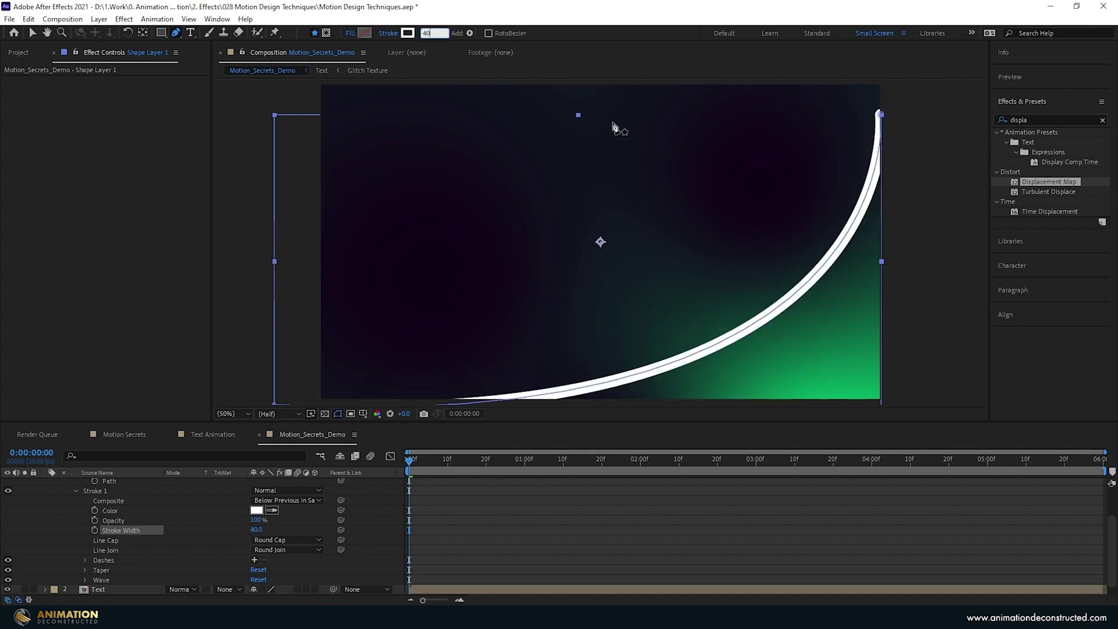
type("40")
key("Return")
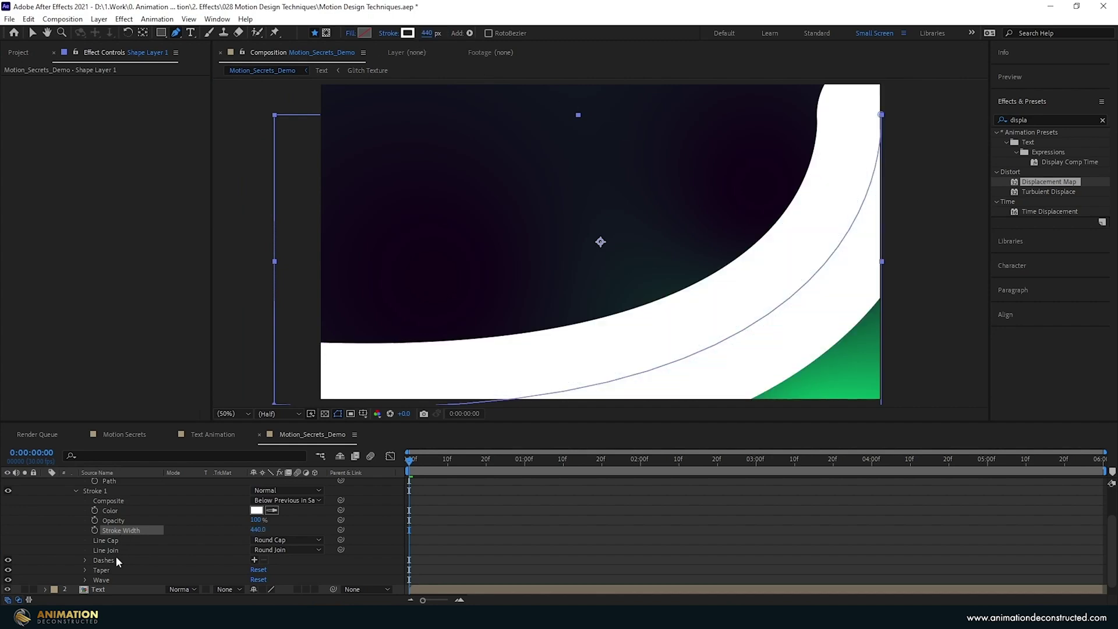
left_click(86, 570)
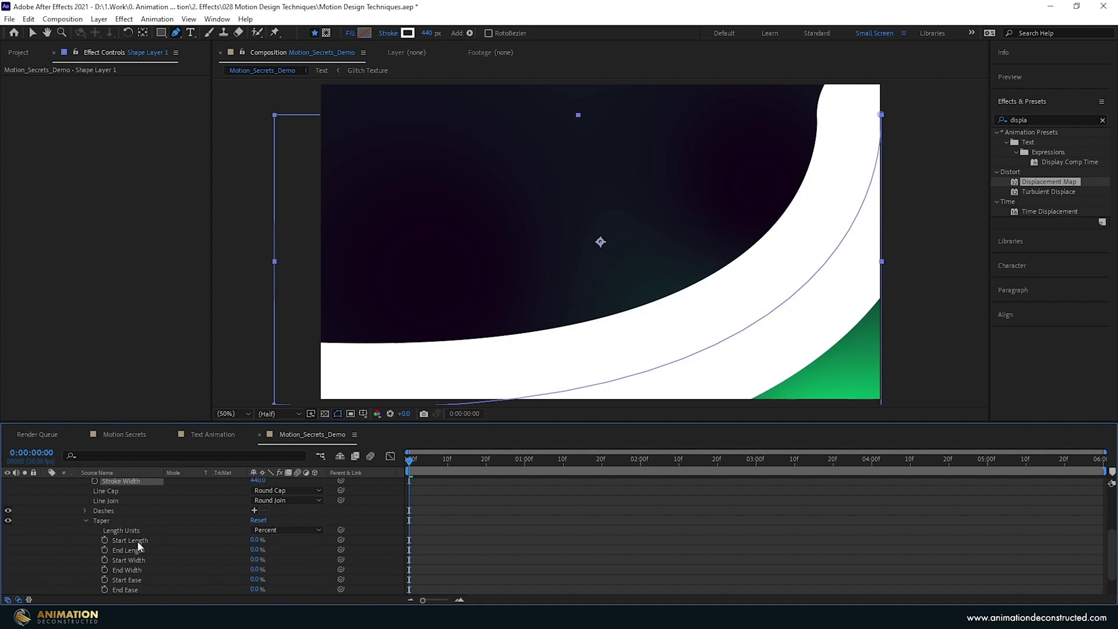
left_click_drag(255, 543, 581, 551)
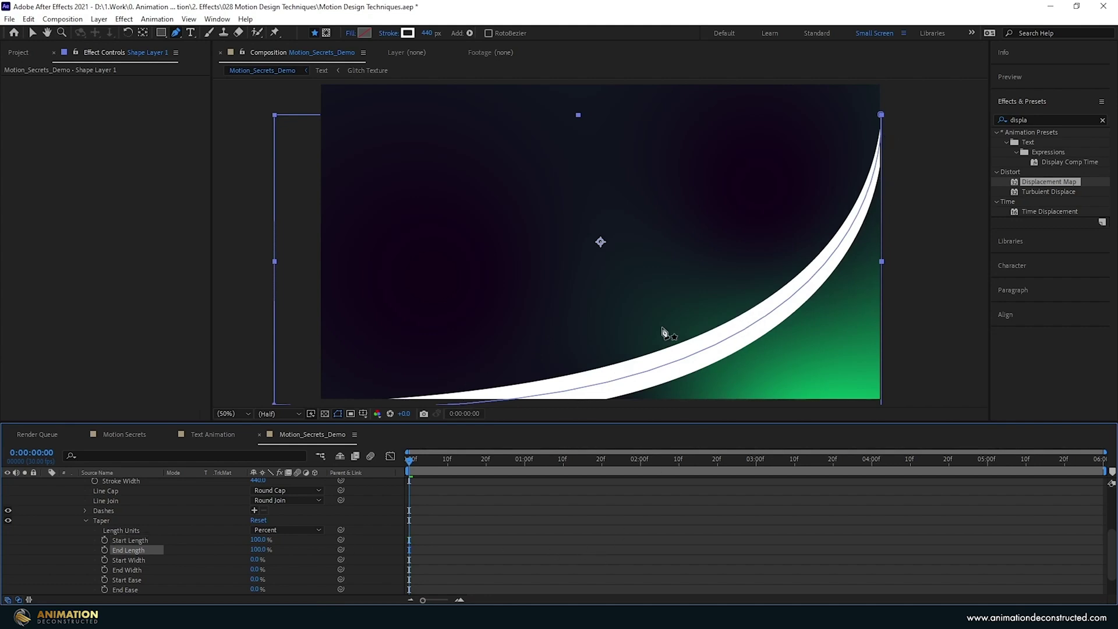
left_click(31, 33)
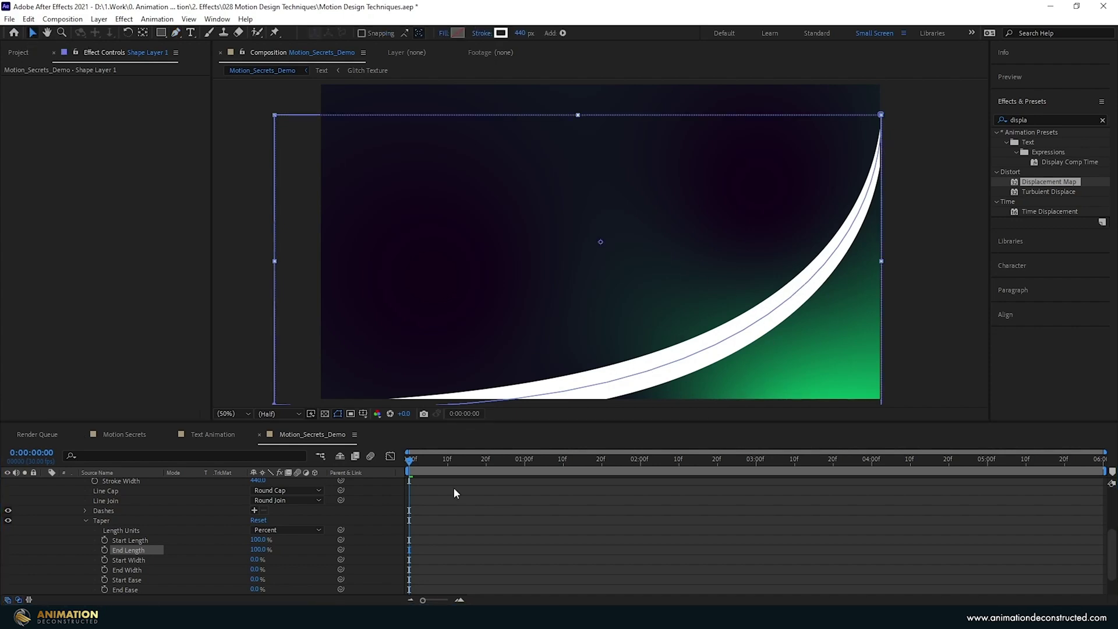
Add Dashes to the tapered stroke with Dash 1 and Gap 45, forming a dotted chain.
left_click(83, 508)
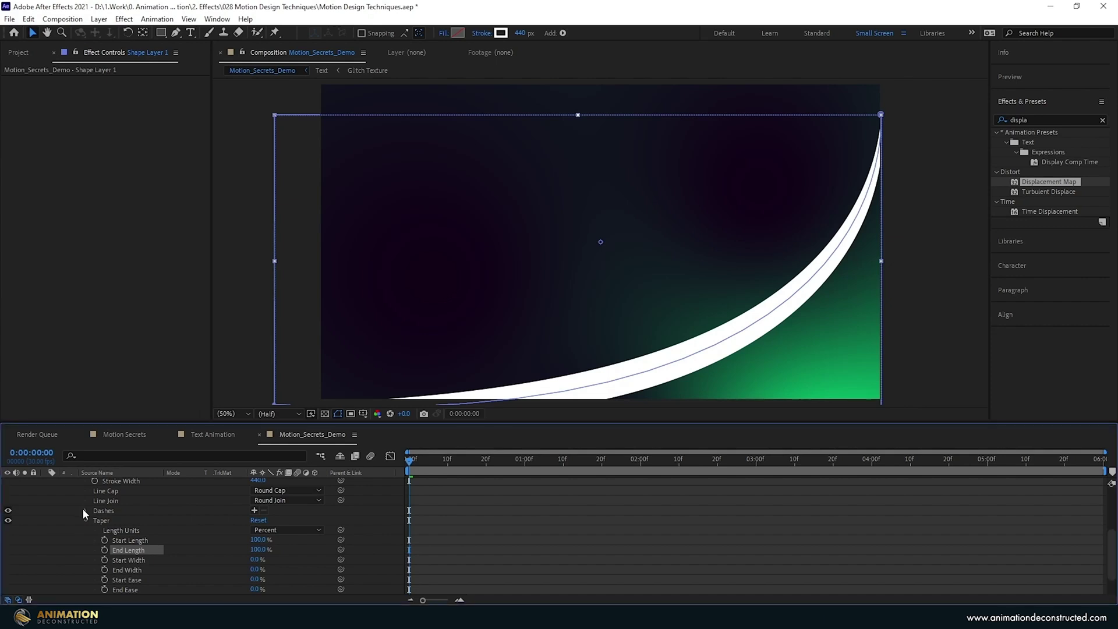
left_click(254, 511)
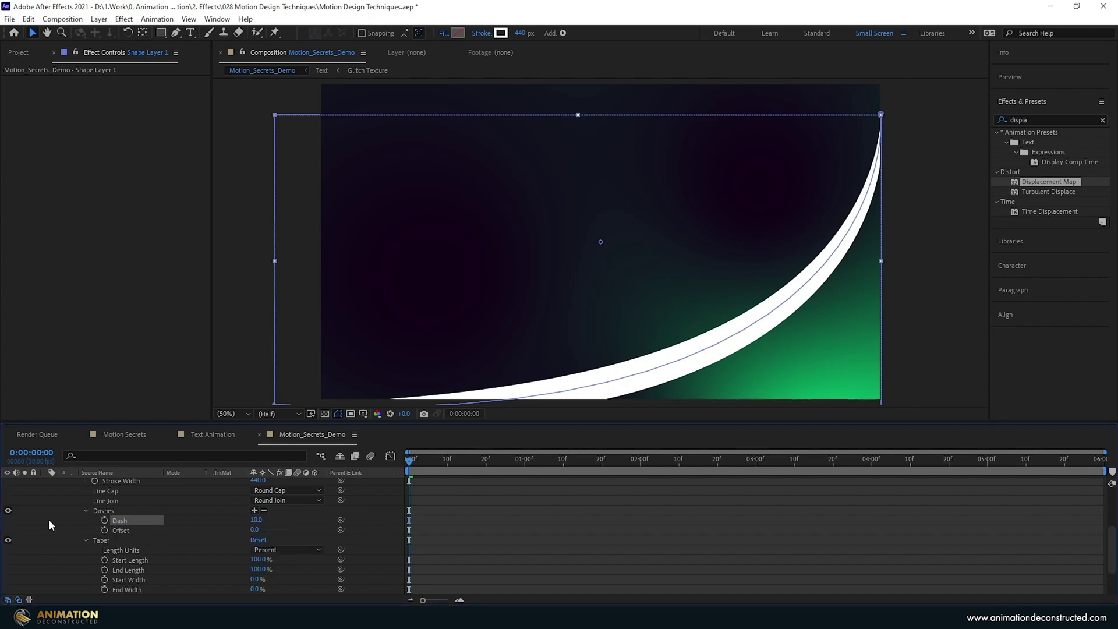
left_click(253, 511)
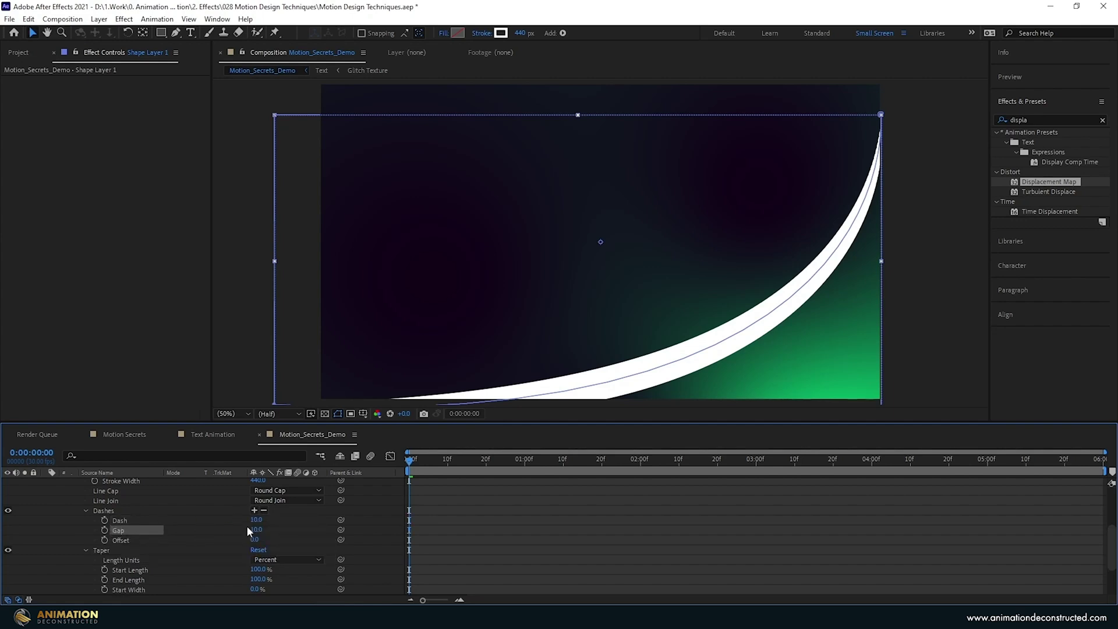
type("1")
key("Return")
left_click_drag(250, 531, 282, 529)
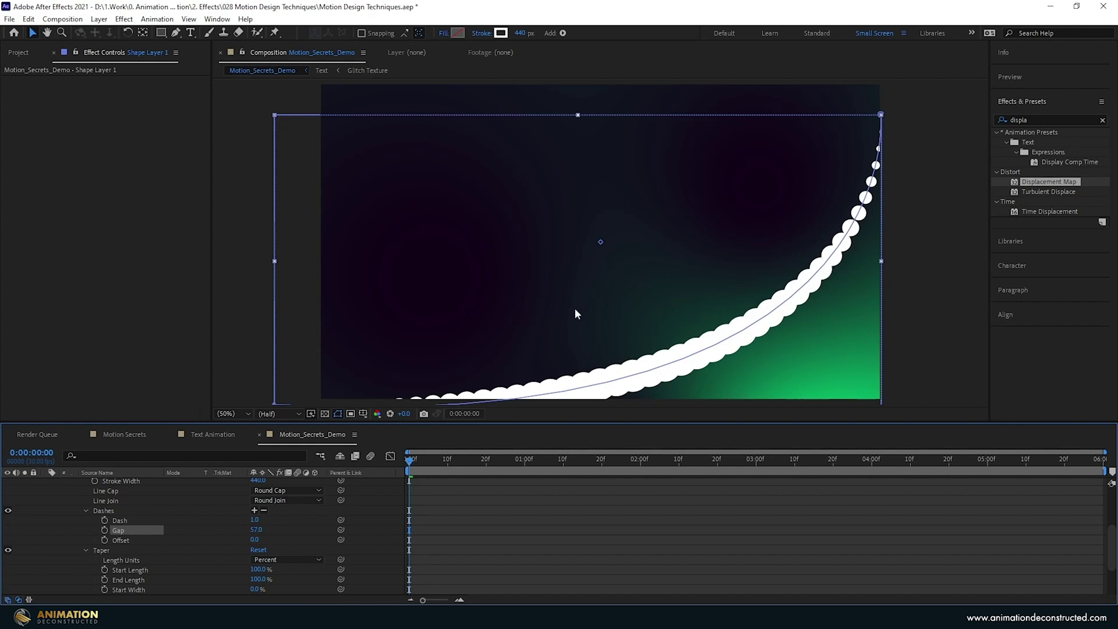
type("45")
key("Return")
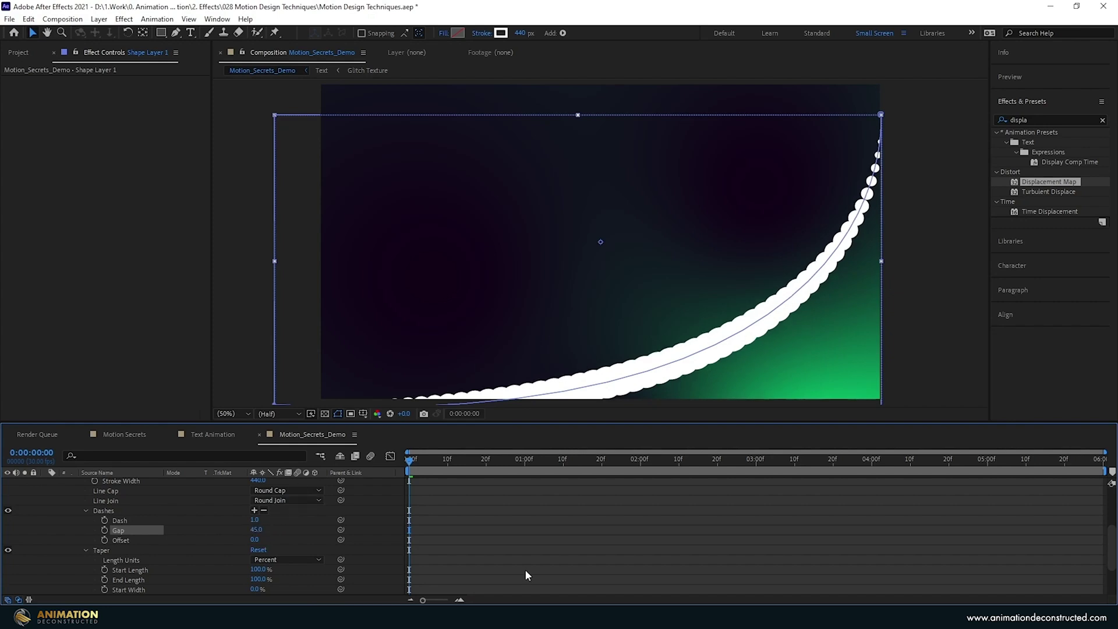
left_click(86, 549)
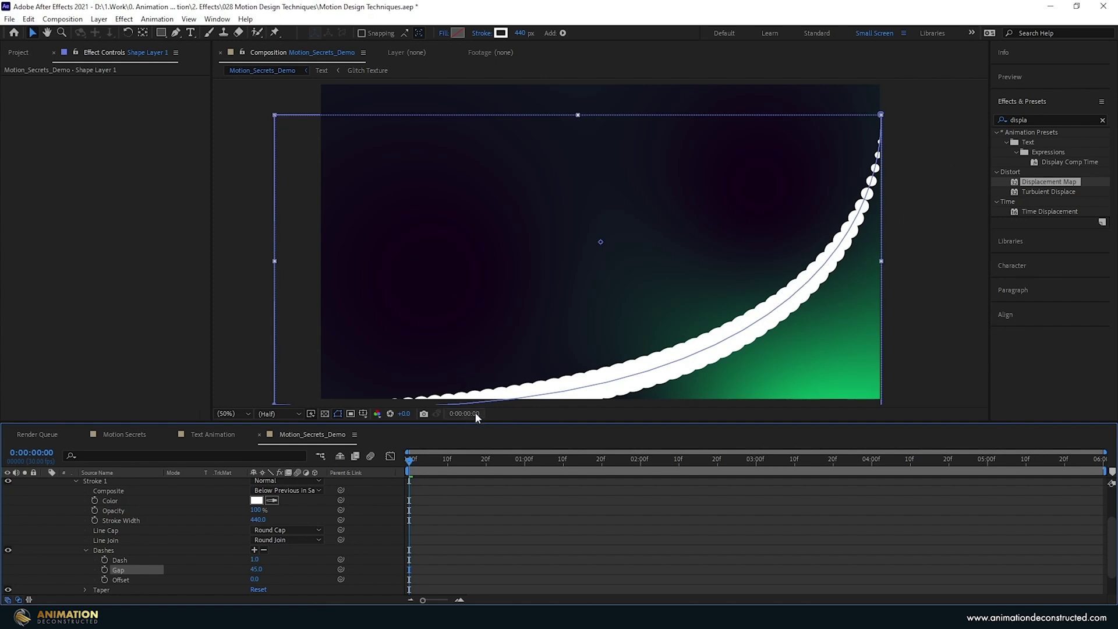
Add a Repeater to the dotted shape and set its Copies to 50.
scroll(301, 504, "up", 3)
left_click(321, 492)
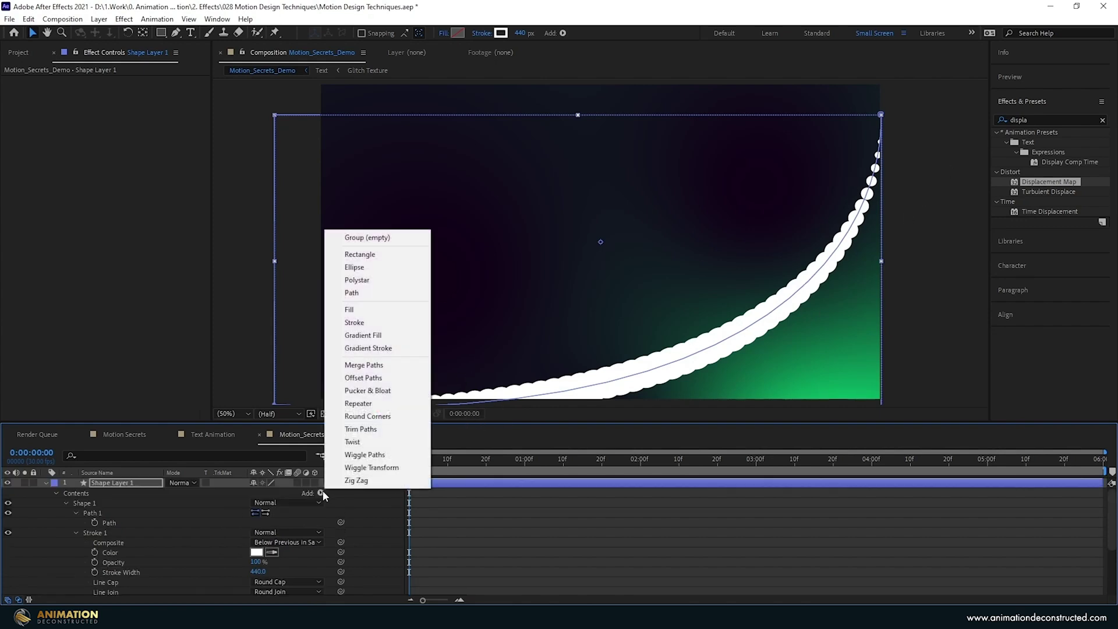
left_click(374, 402)
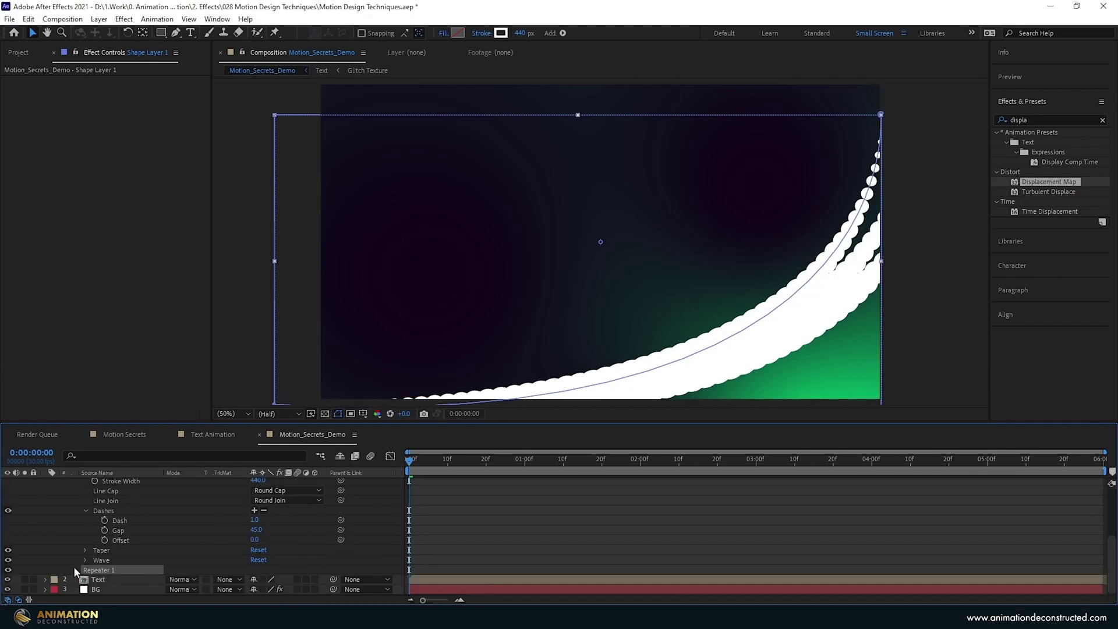
left_click(255, 559)
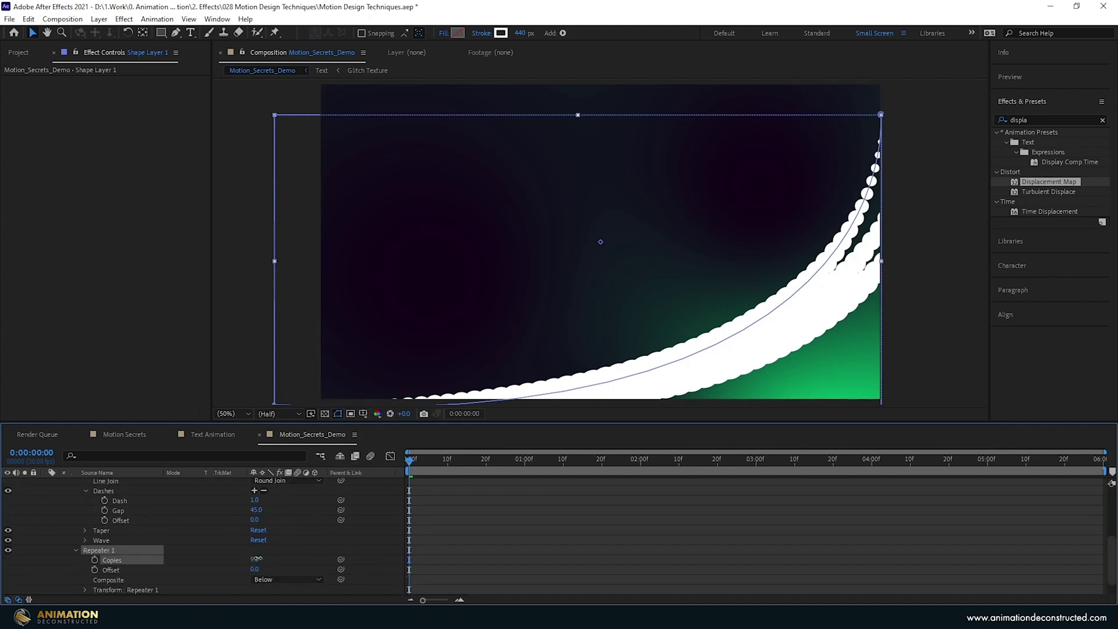
type("32")
key("Return")
type("50")
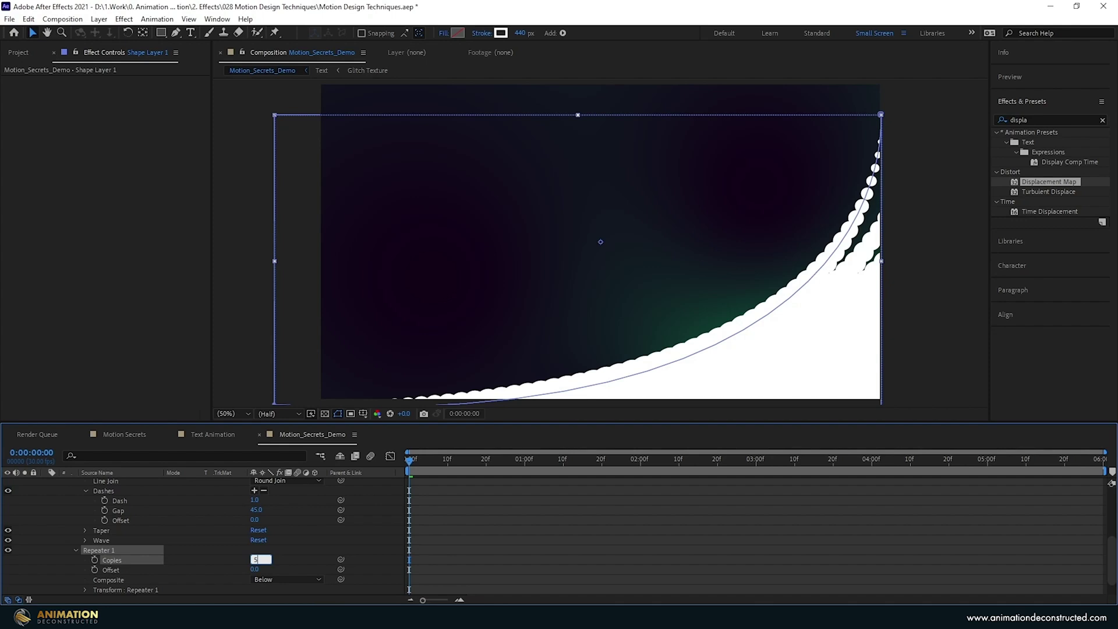
key("Return")
Set the Repeater transform to Position X -1 and Rotation 5° to fan the dots into a swirl.
left_click(85, 590)
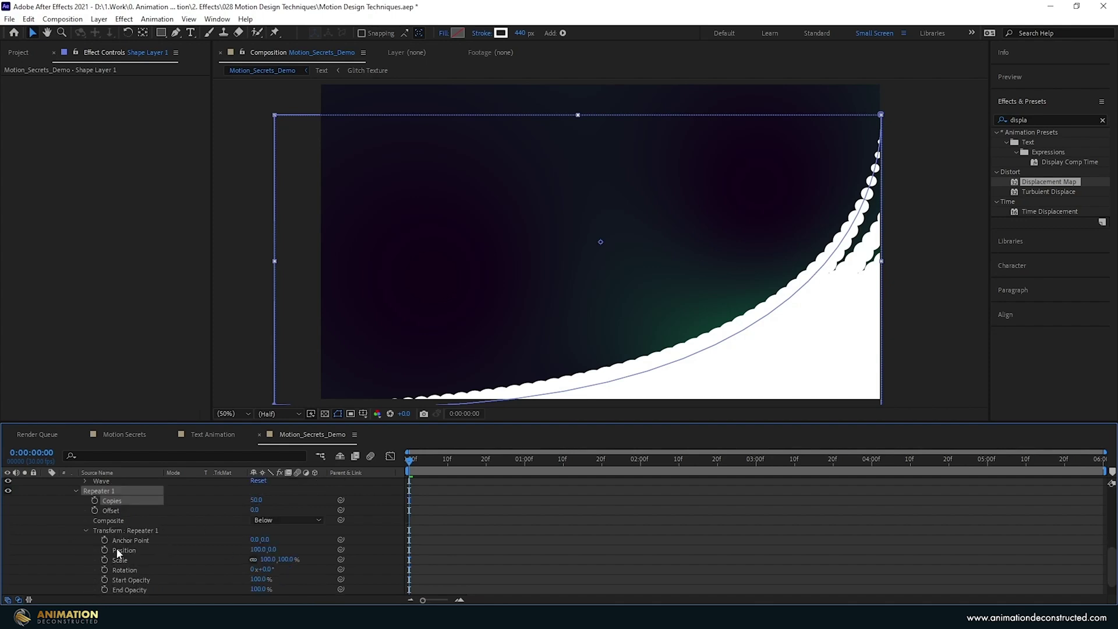
left_click(258, 549)
type("-1")
key("Return")
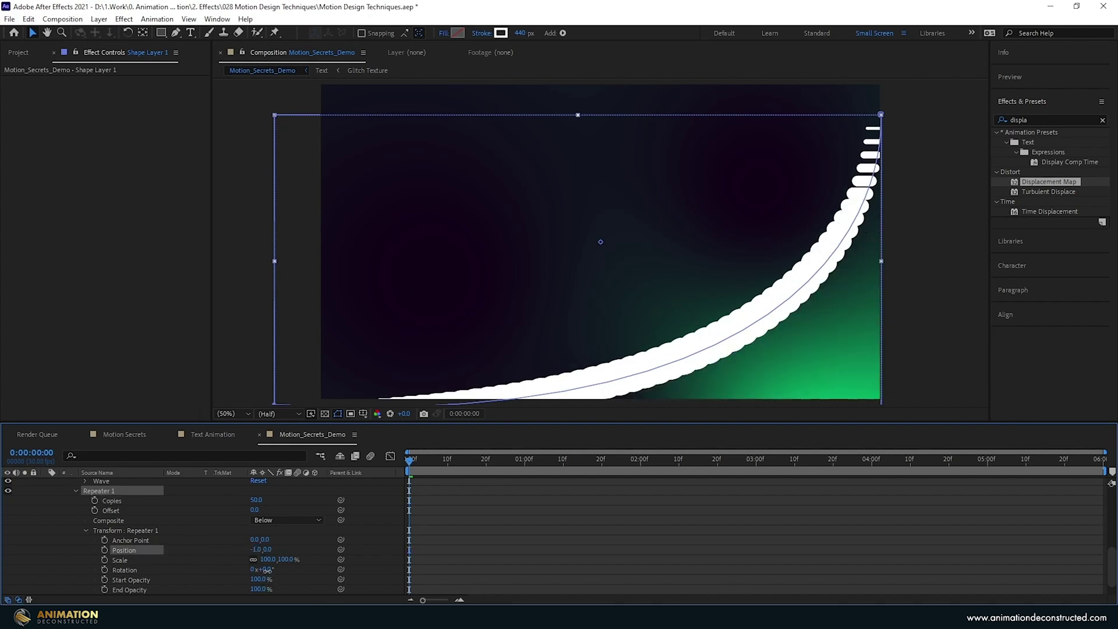
left_click_drag(267, 570, 291, 587)
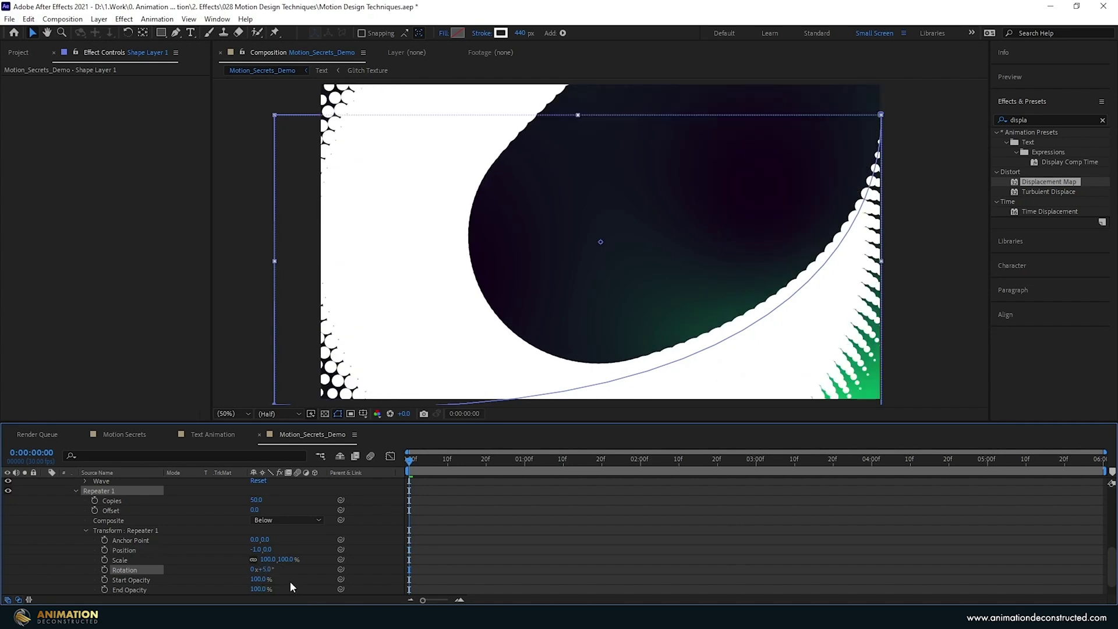
Set the stroke Wave's Wavelength to 0.
scroll(437, 305, "down", 2)
scroll(112, 512, "up", 2)
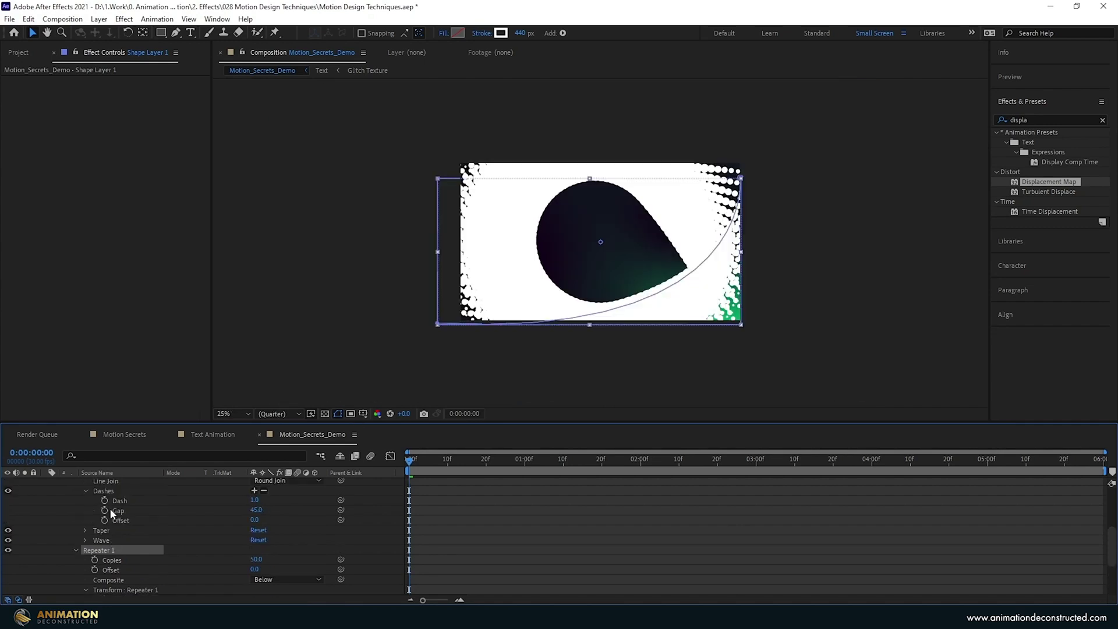
left_click(85, 539)
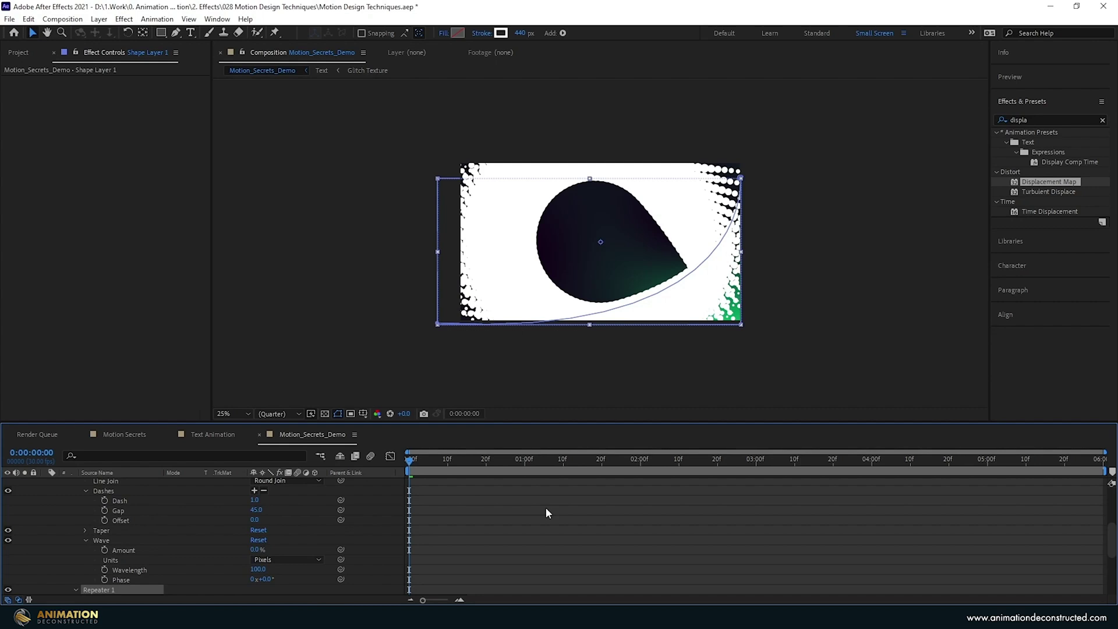
scroll(596, 317, "up", 2)
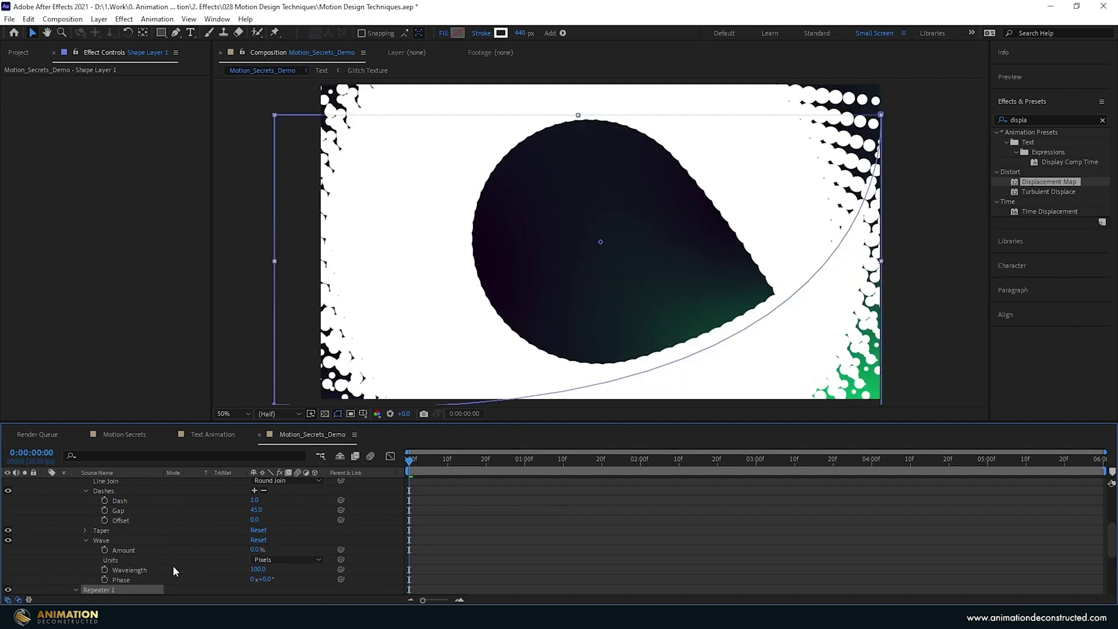
type("0")
key("Return")
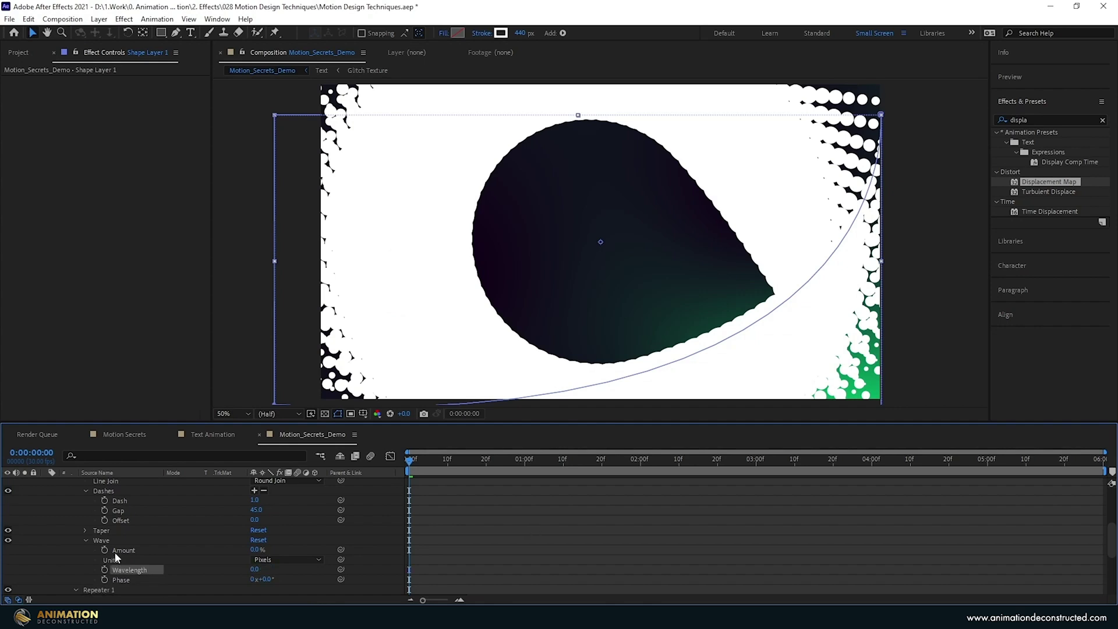
Set the Wave Amount to 85% and scrub the timeline to preview the dotted ring.
left_click(255, 550)
type("50")
key("Return")
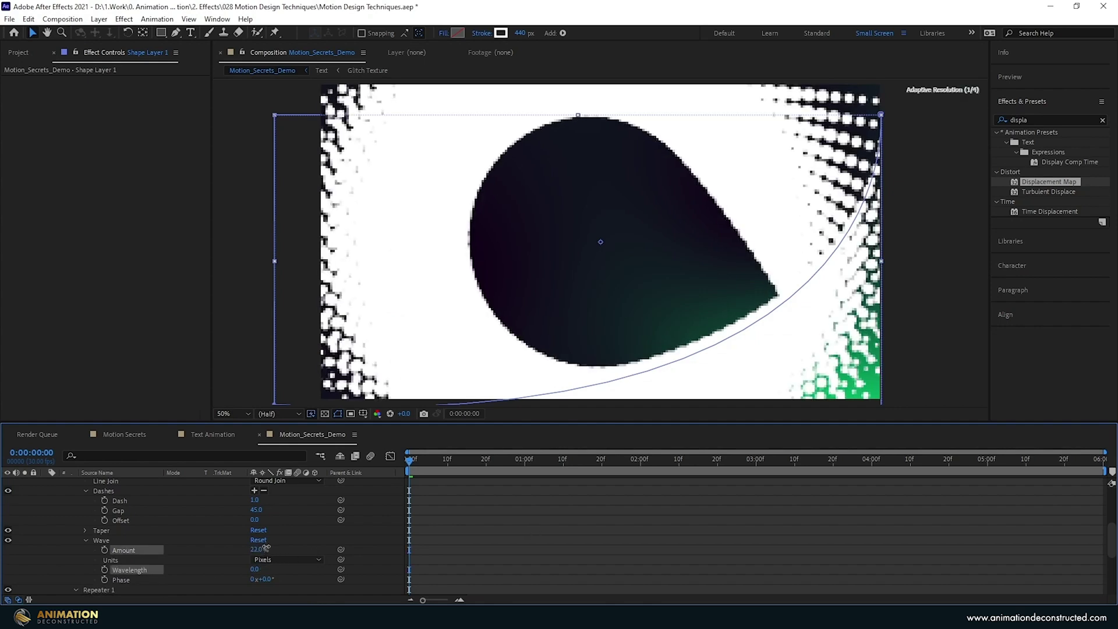
left_click_drag(276, 541, 294, 536)
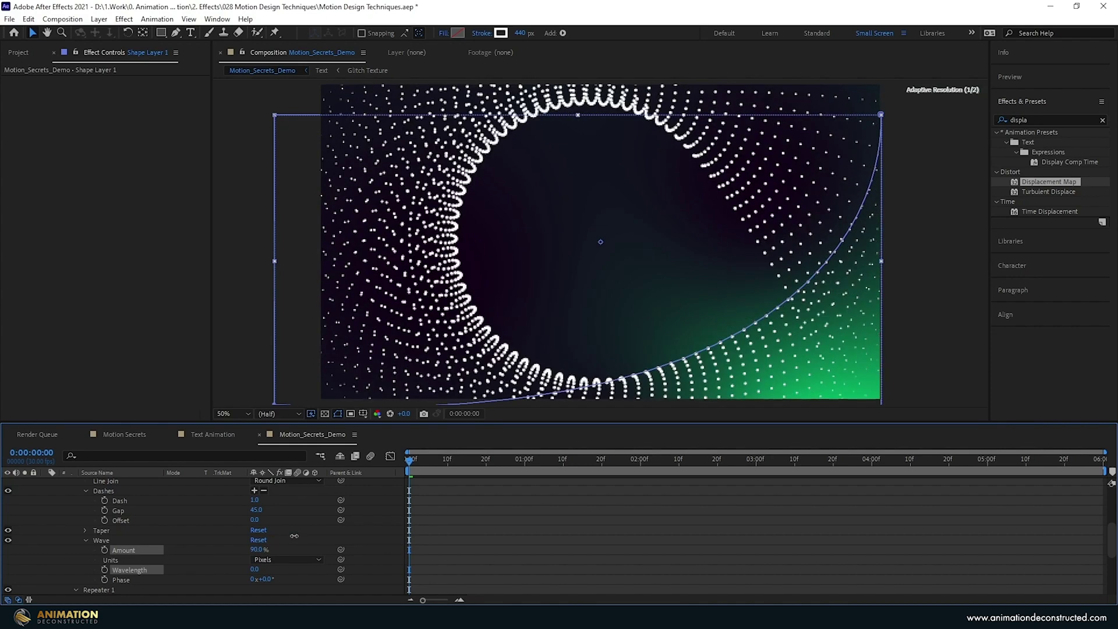
left_click(256, 549)
type("85")
key("Return")
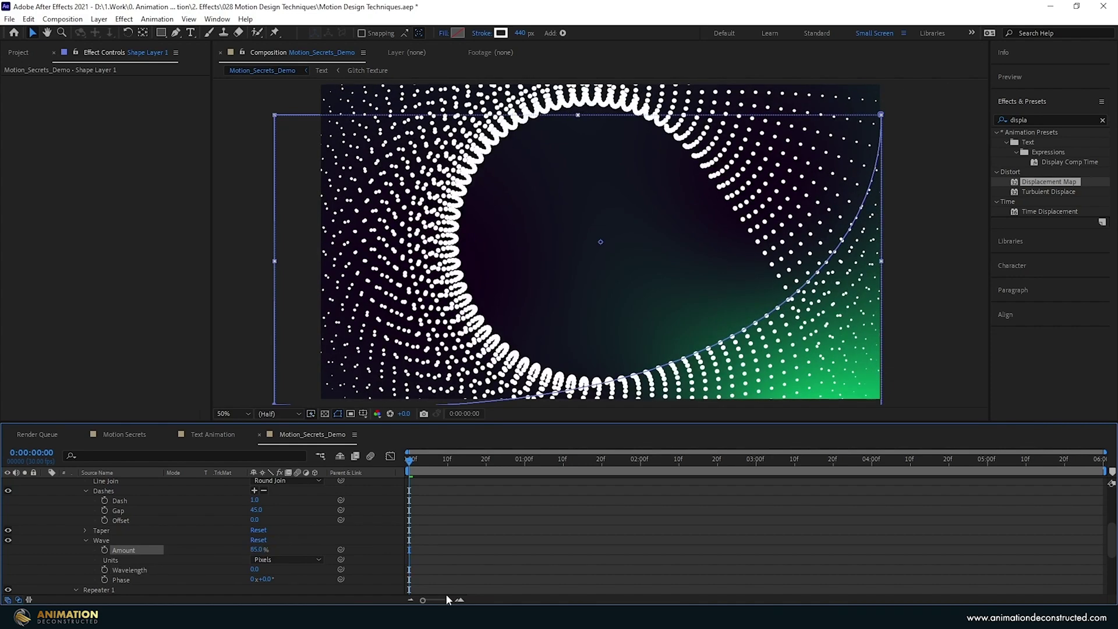
left_click_drag(414, 456, 557, 457)
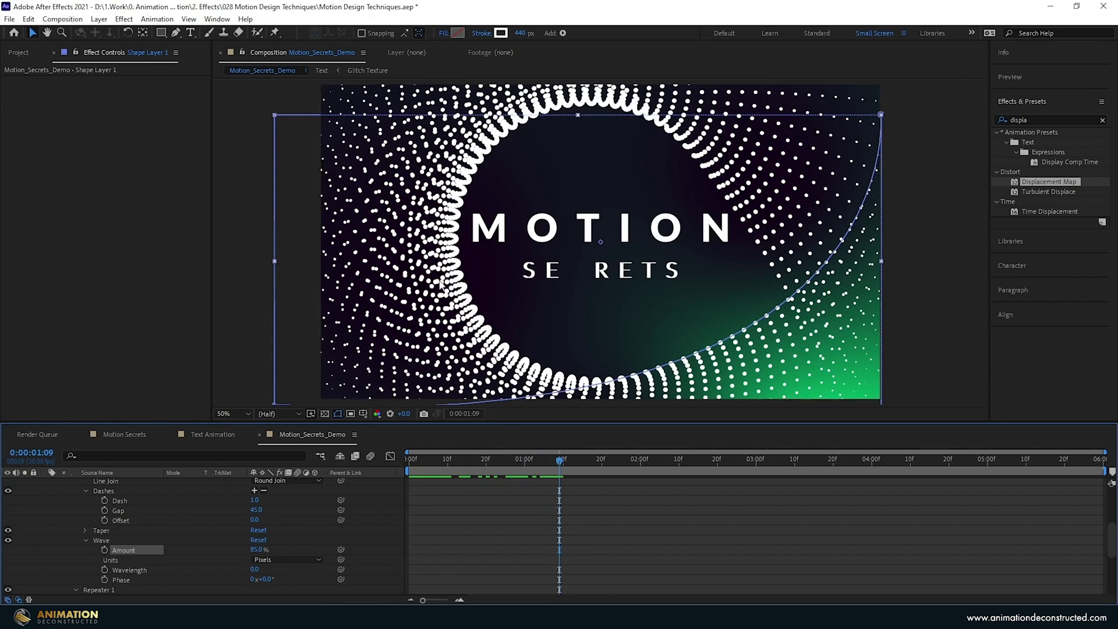
Pull curve handles out from the path's lower-left point to reshape the arc.
key("comma")
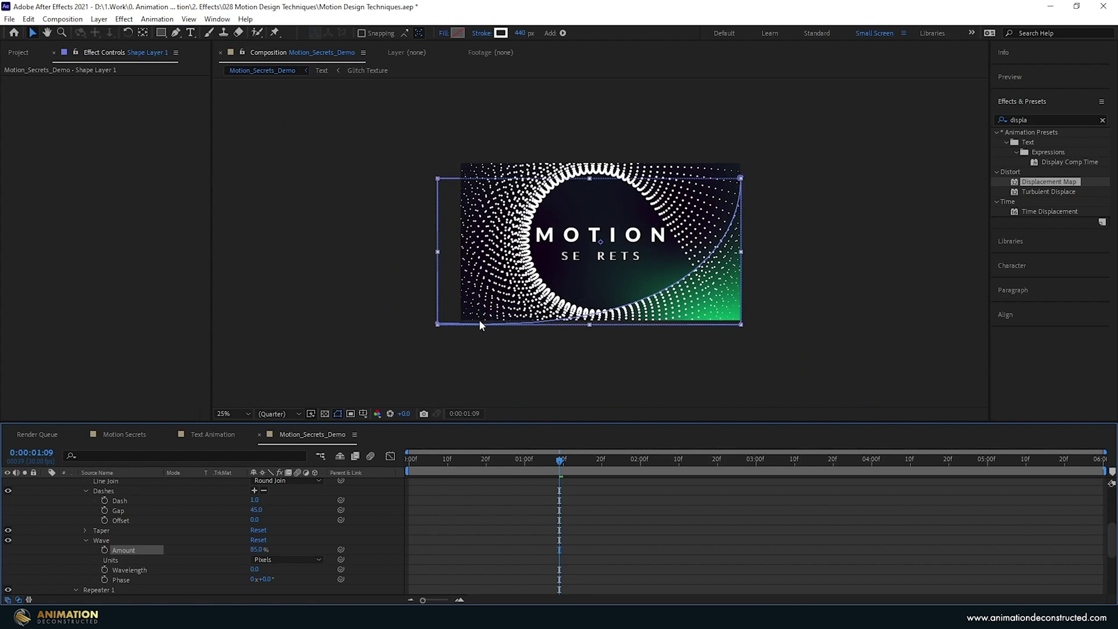
scroll(92, 516, "up", 4)
left_click(104, 515)
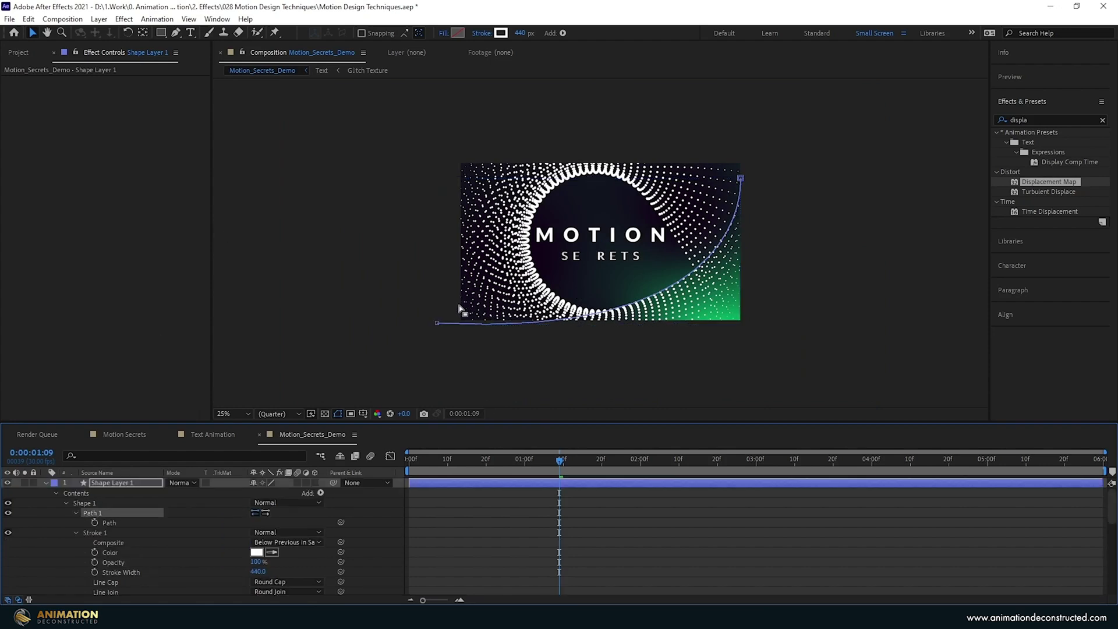
left_click_drag(437, 323, 744, 353)
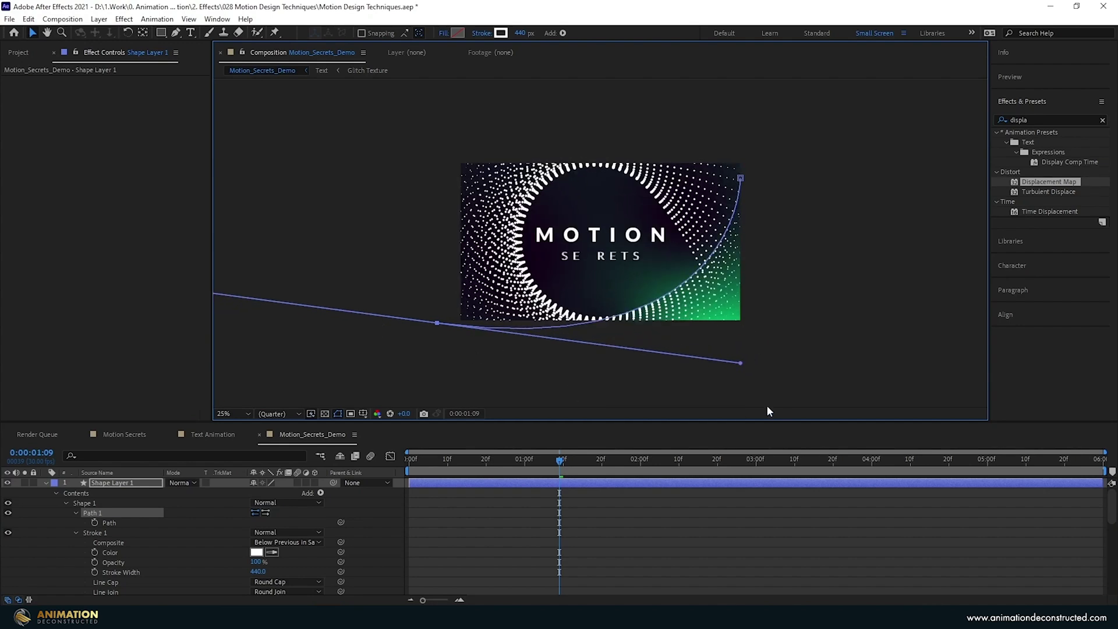
Add Trim Paths to the shape and keyframe its Offset at 0x at 0:00.
left_click(319, 492)
left_click(365, 427)
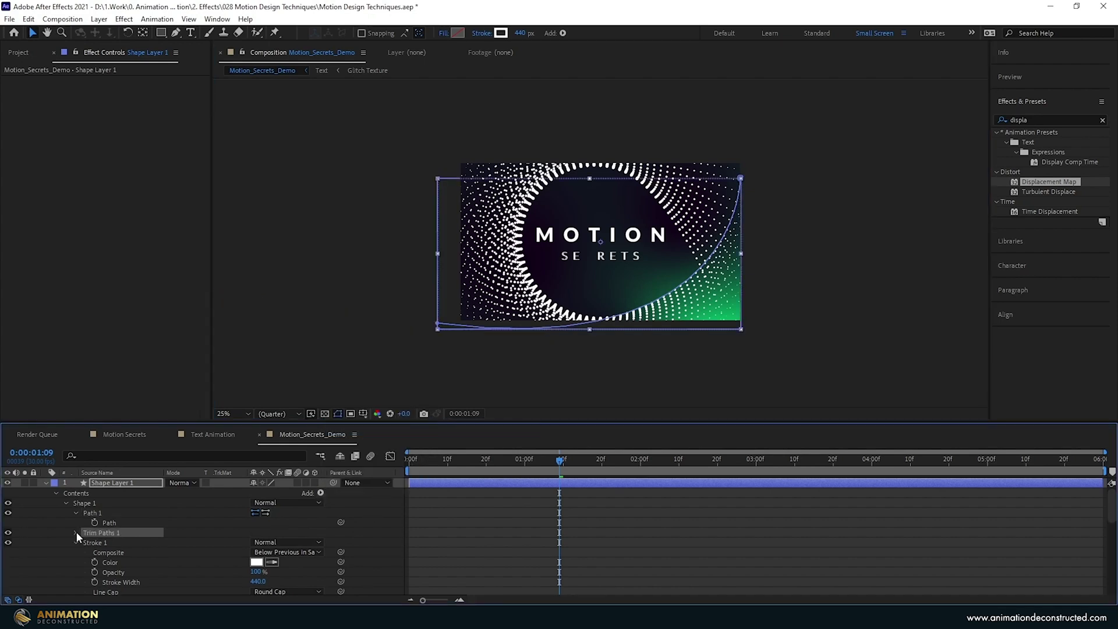
left_click(76, 532)
left_click_drag(560, 460, 390, 467)
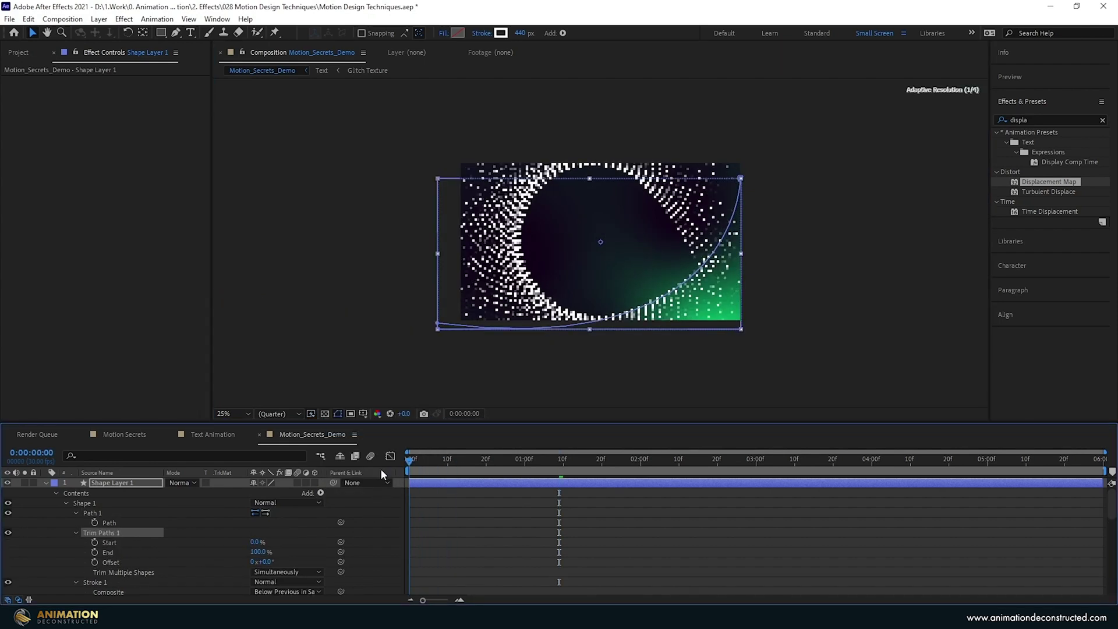
key("period")
mouse_move(270, 563)
left_mouse_down()
mouse_move(286, 561)
mouse_move(269, 563)
left_mouse_up()
left_click(94, 562)
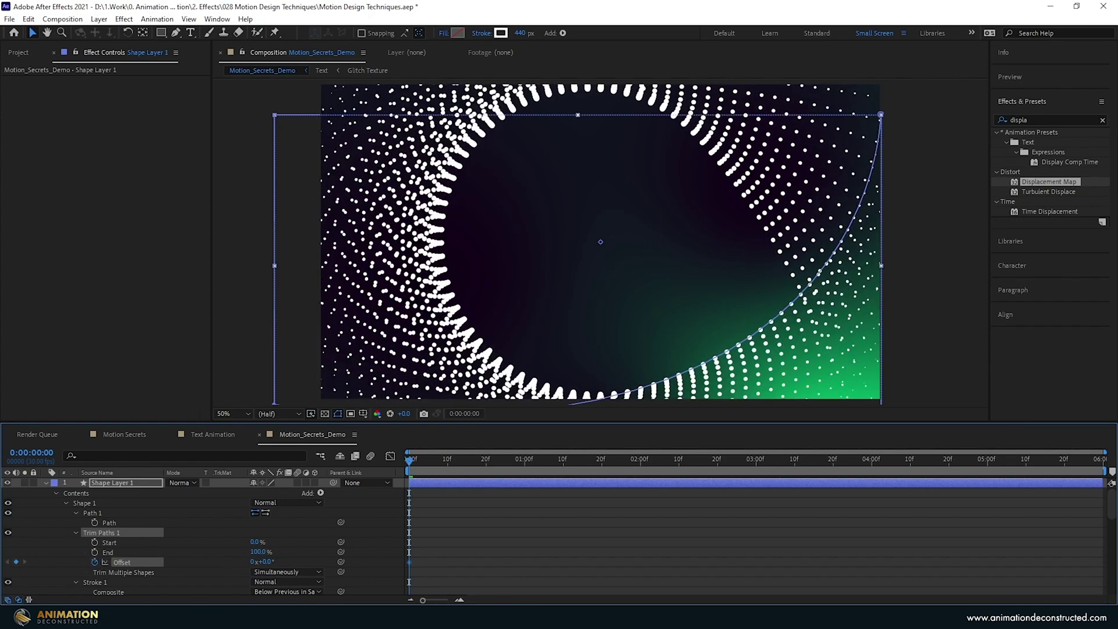
At 4:00, set the Trim Paths Offset to 2x revolutions.
left_click(848, 470)
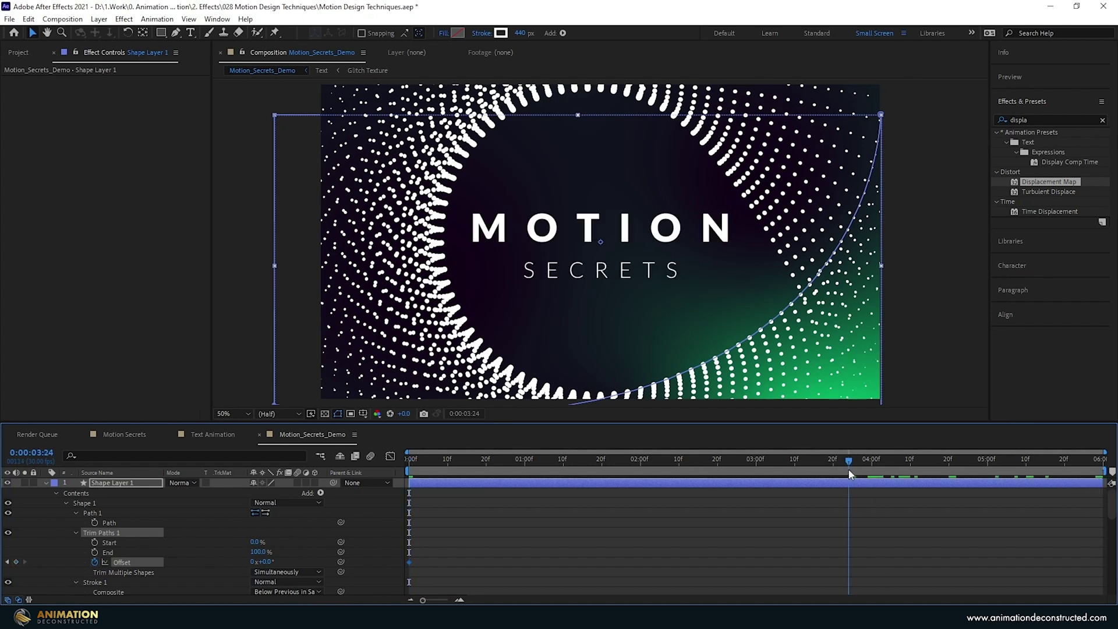
left_click_drag(848, 469, 873, 470)
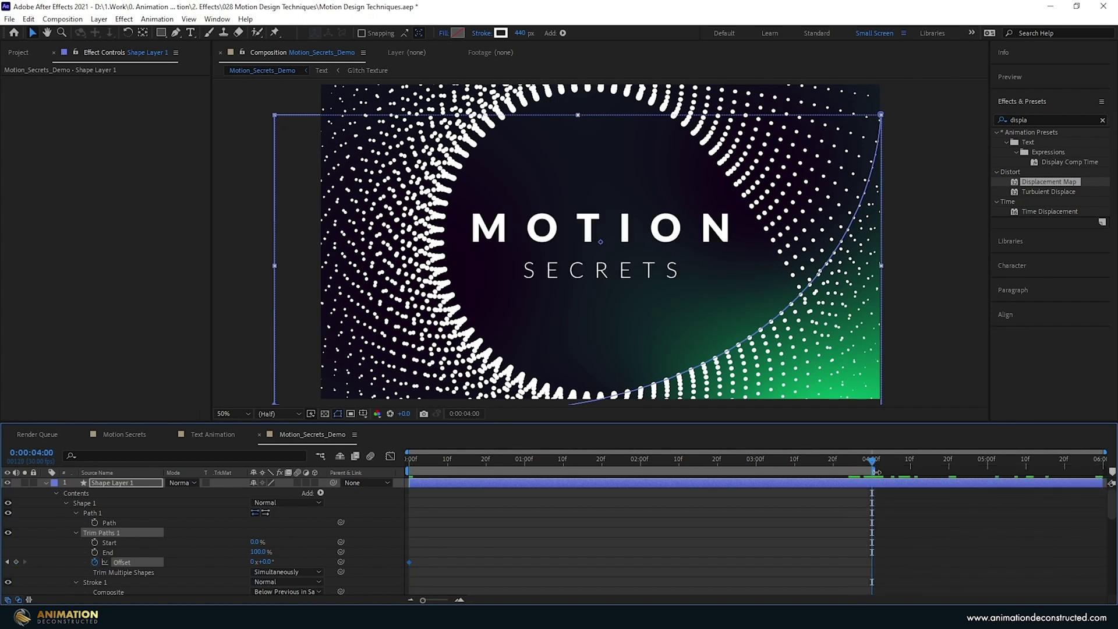
left_click(252, 562)
type("2")
key("Return")
Return to the start and preview the dotted ring animation.
left_click_drag(904, 465, 396, 471)
key("space")
key("space")
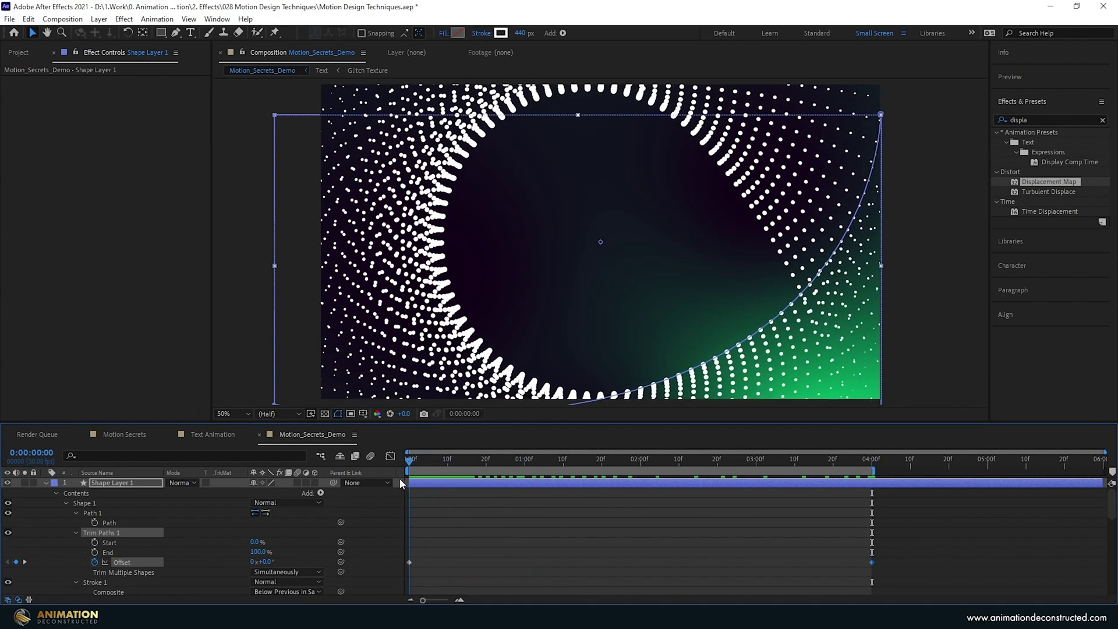
scroll(136, 545, "down", 3)
scroll(135, 551, "down", 1)
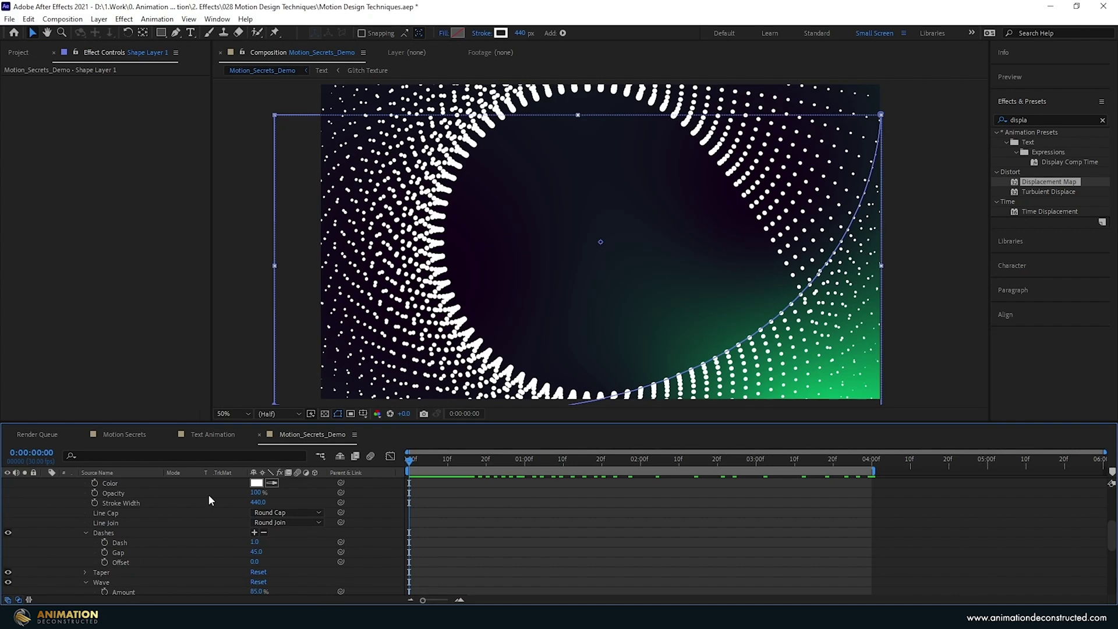
scroll(86, 559, "up", 5)
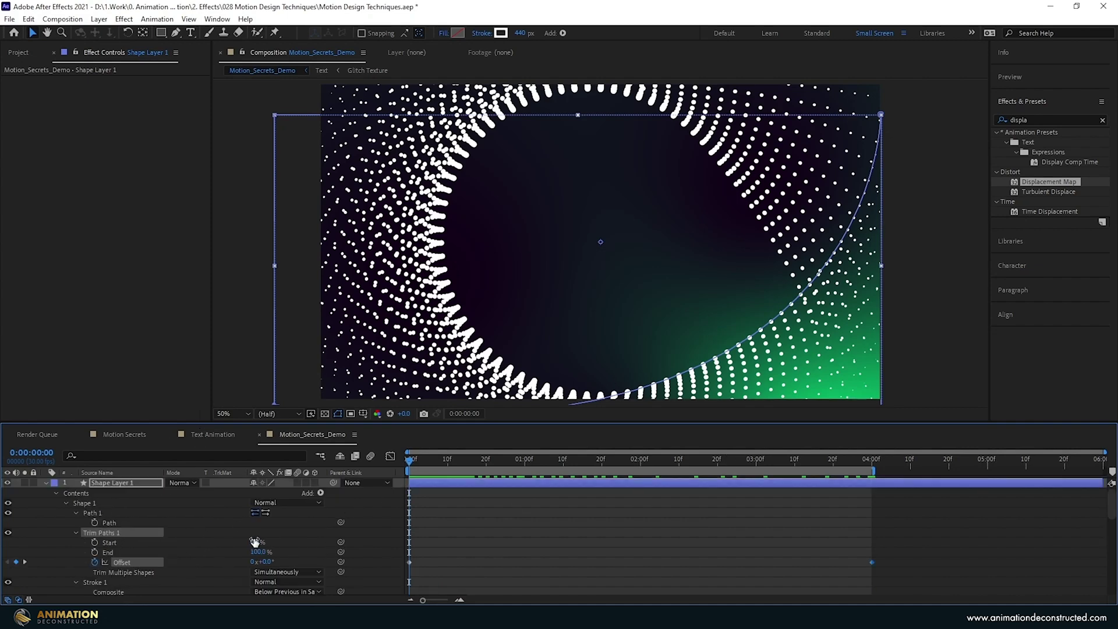
Set Trim Paths Start to 100% and End to 30%.
left_click_drag(254, 541, 347, 541)
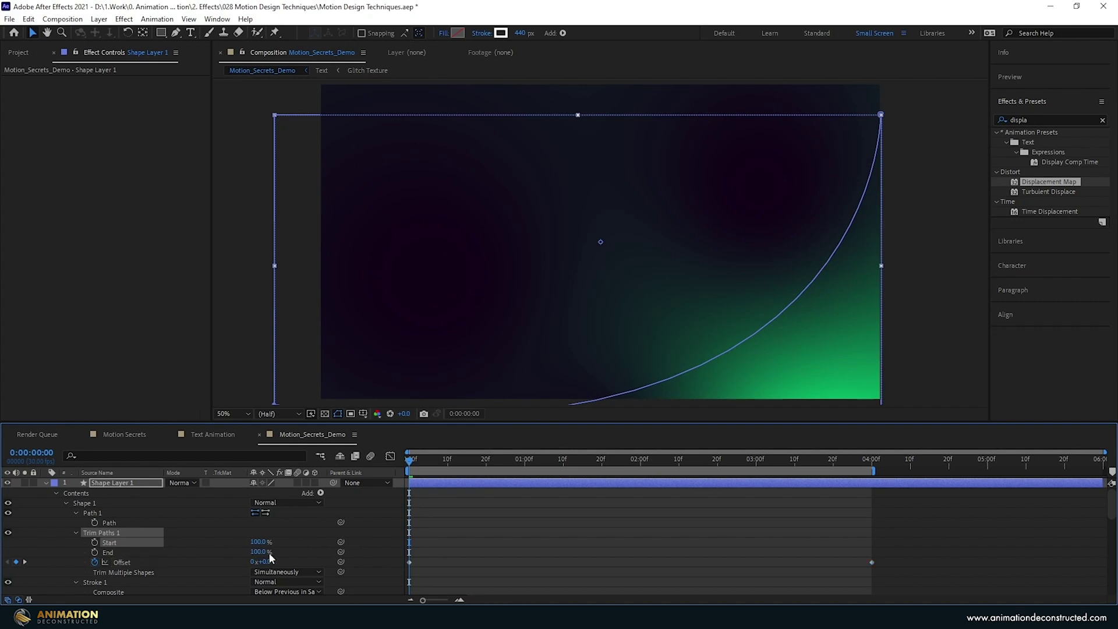
left_click_drag(269, 554, 232, 560)
type("30")
key("Return")
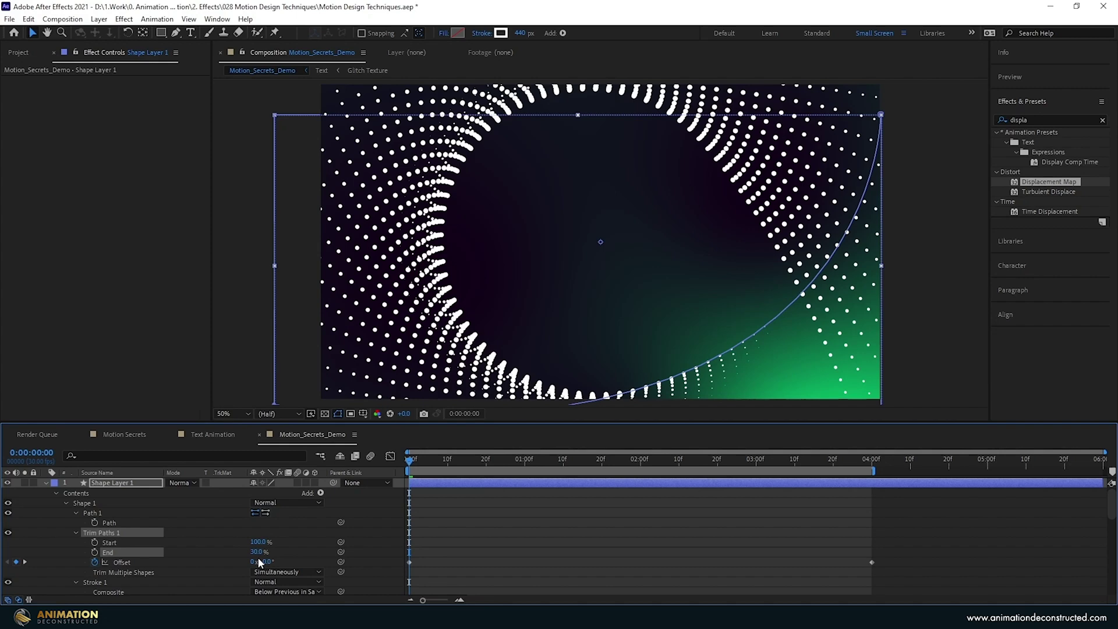
Shift the first Offset keyframe to a negative angle at the start of the timeline.
left_click_drag(417, 468, 678, 506)
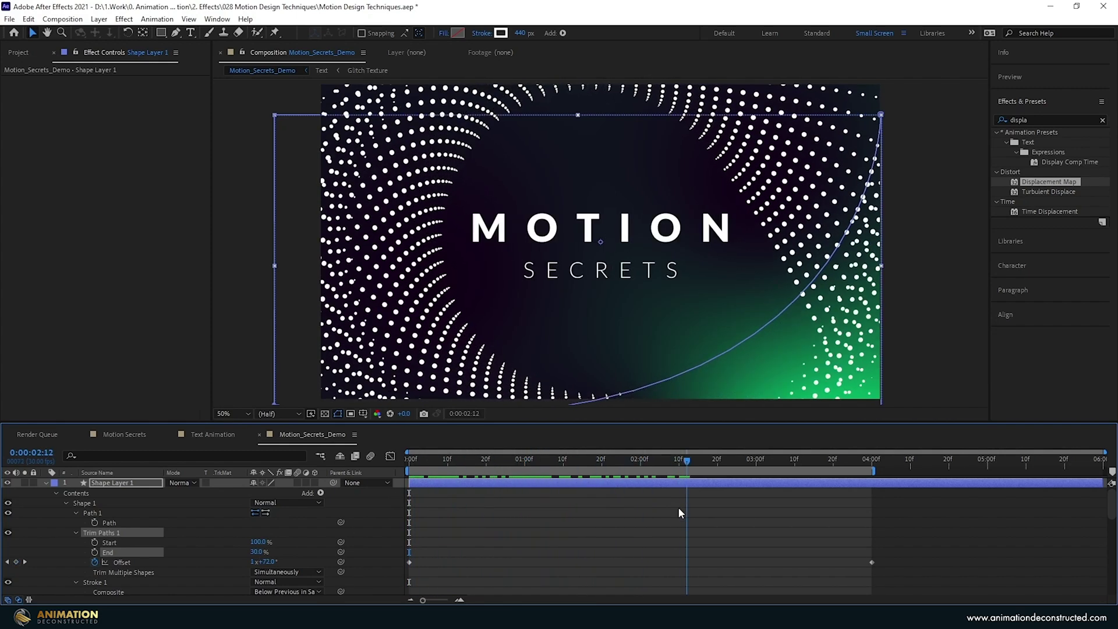
key("Home")
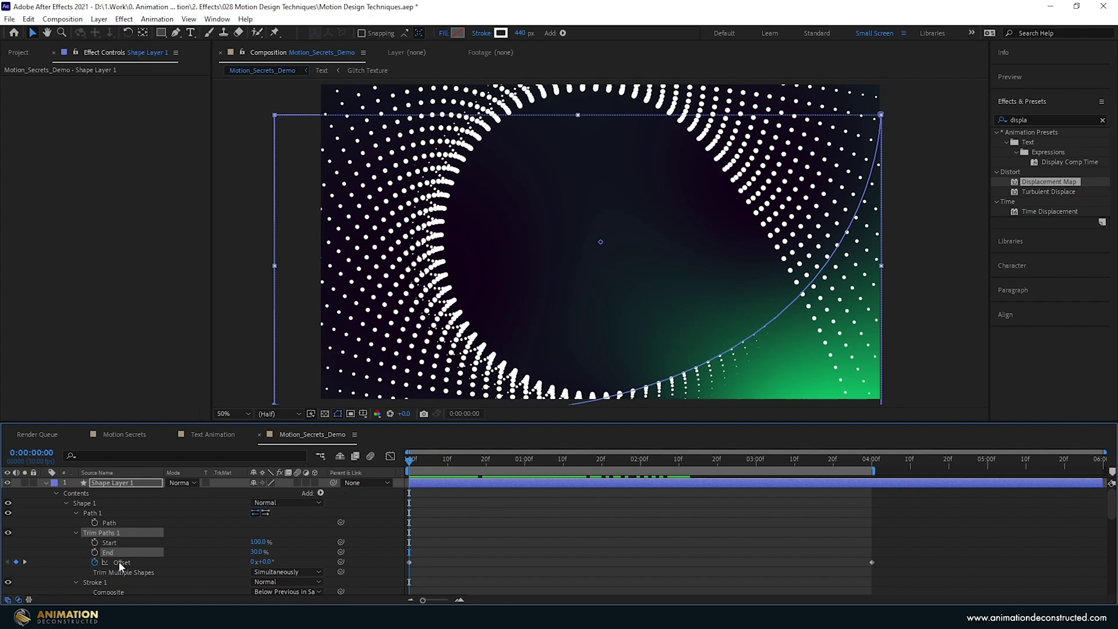
left_click_drag(265, 561, 194, 577)
Keyframe Repeater 1 Copies at 0 on the first frame and scrub to check them growing in.
scroll(169, 553, "down", 4)
scroll(157, 544, "down", 2)
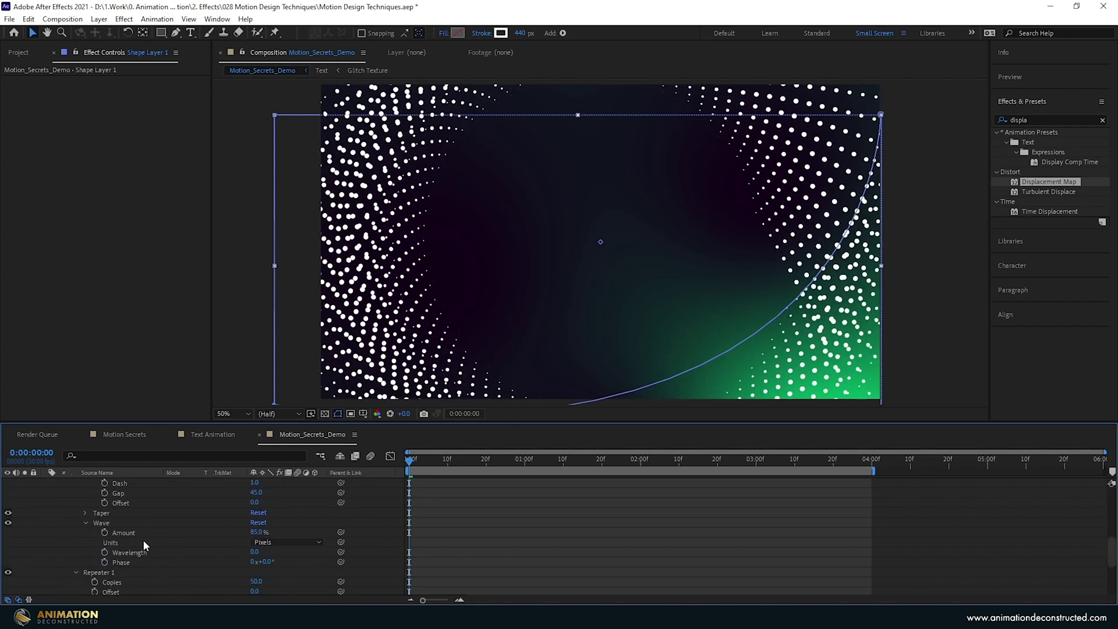
scroll(160, 537, "down", 2)
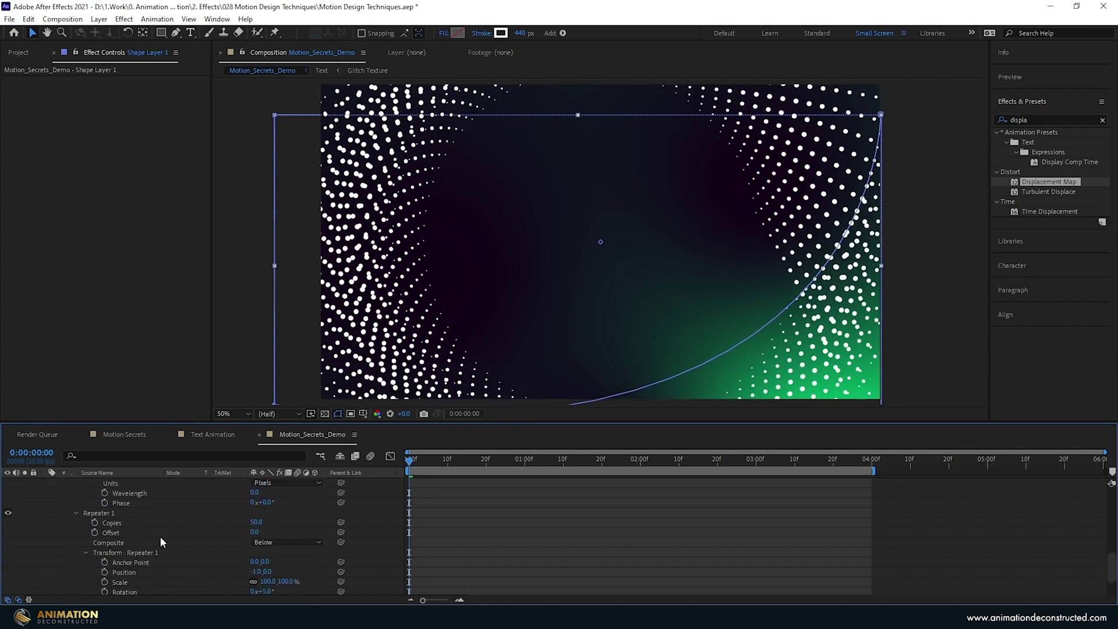
left_click(93, 522)
key("Return")
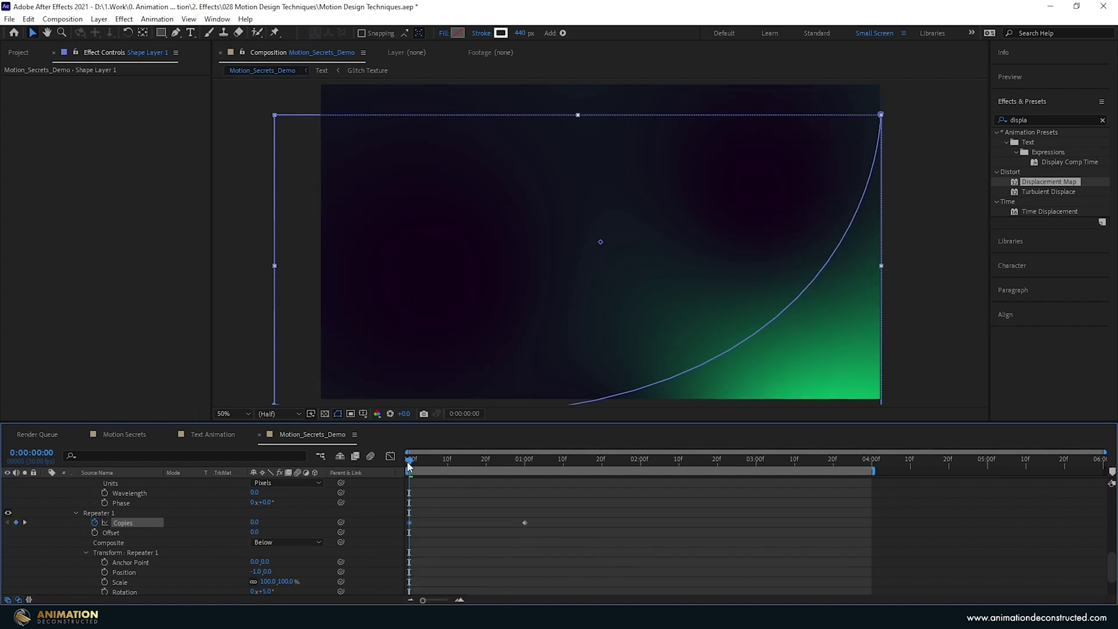
left_click_drag(410, 464, 434, 468)
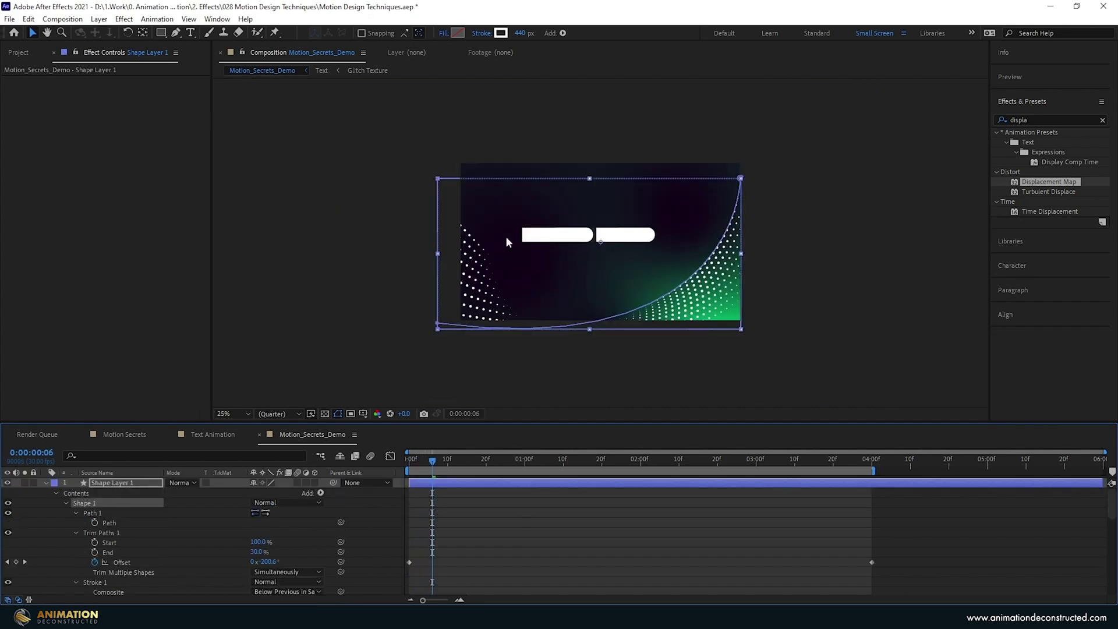
Move the curve's left vertex leftwards and adjust its tangent handles to smooth the arc, then preview.
double_click(437, 324)
left_click(438, 324)
left_click_drag(438, 324, 429, 324)
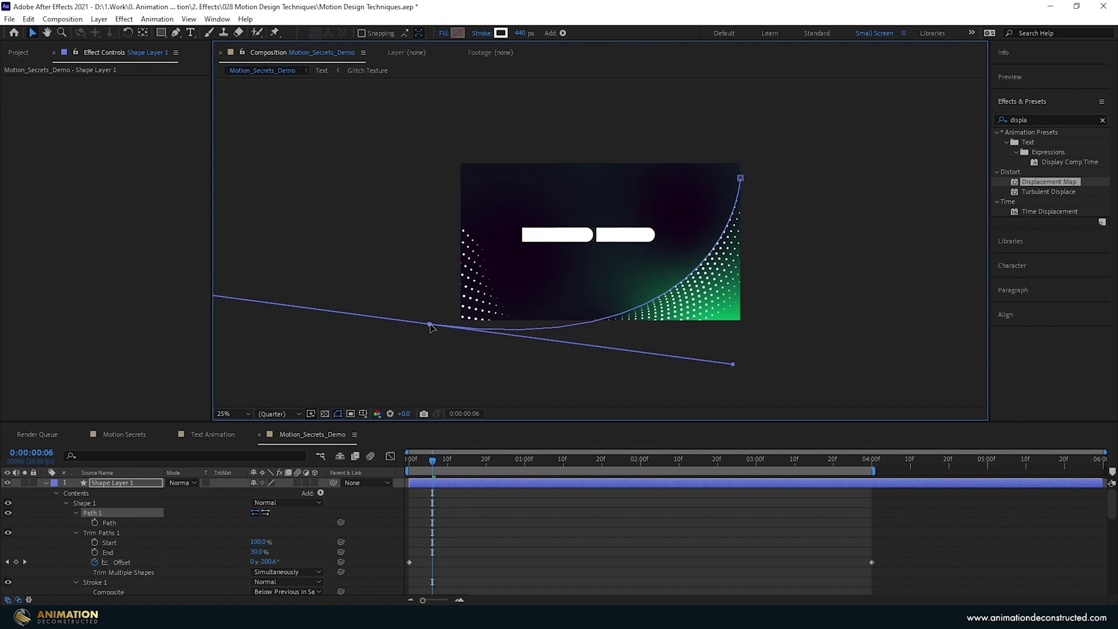
left_click(421, 470)
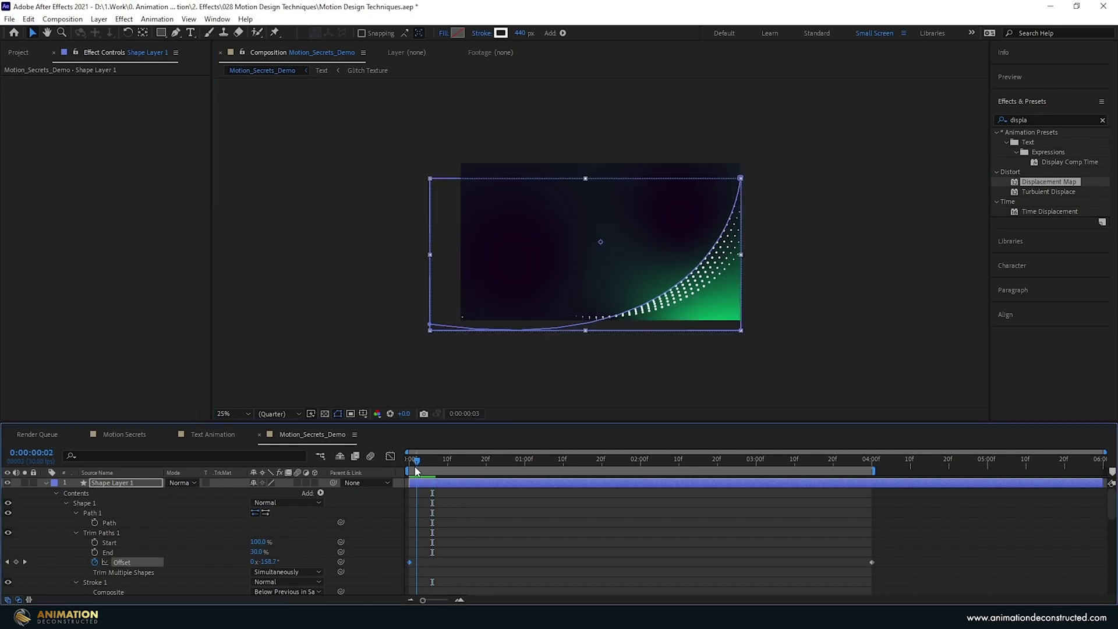
left_click(413, 471)
double_click(426, 324)
left_click(424, 325, "alt")
left_click_drag(424, 325, 417, 324)
key("space")
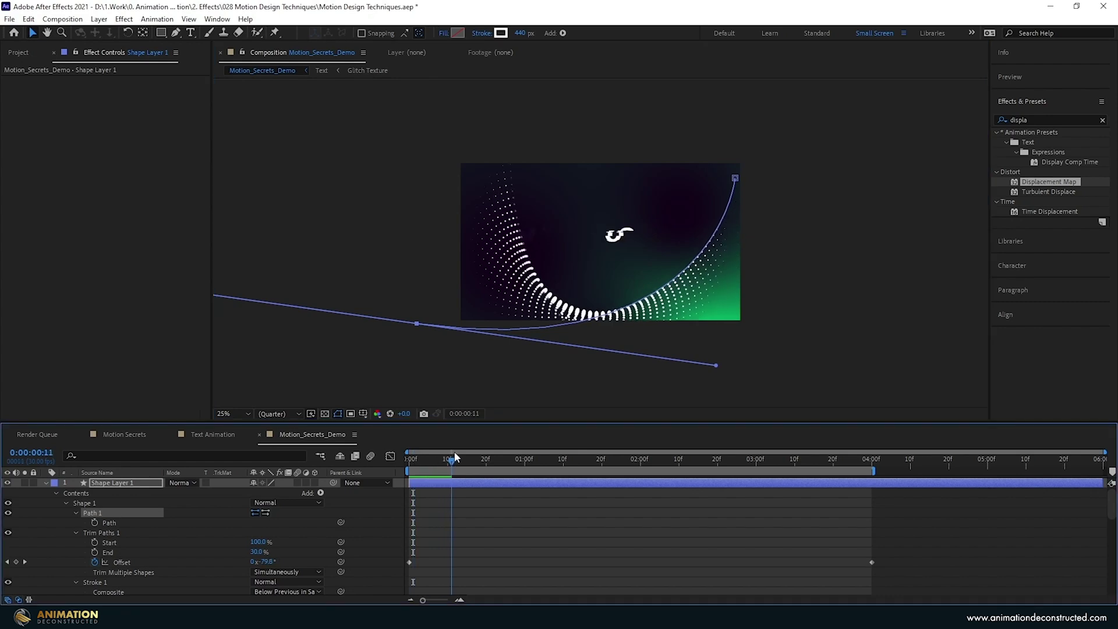
key("period")
Look up the green hex value in the BG layer's 4-Color Gradient.
left_click(45, 483)
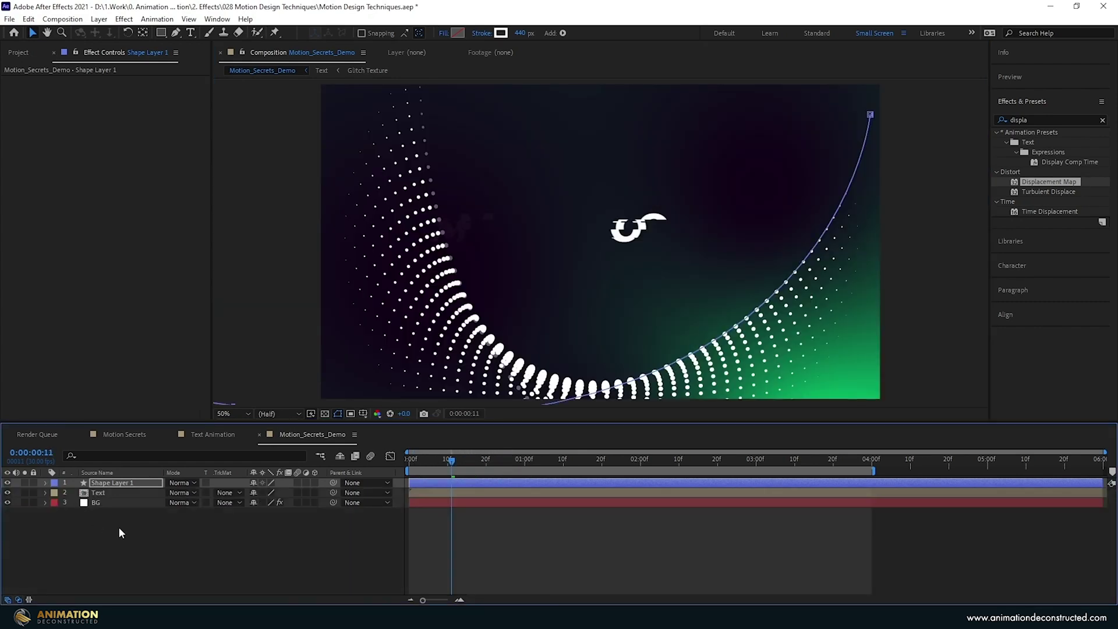
left_click(97, 502)
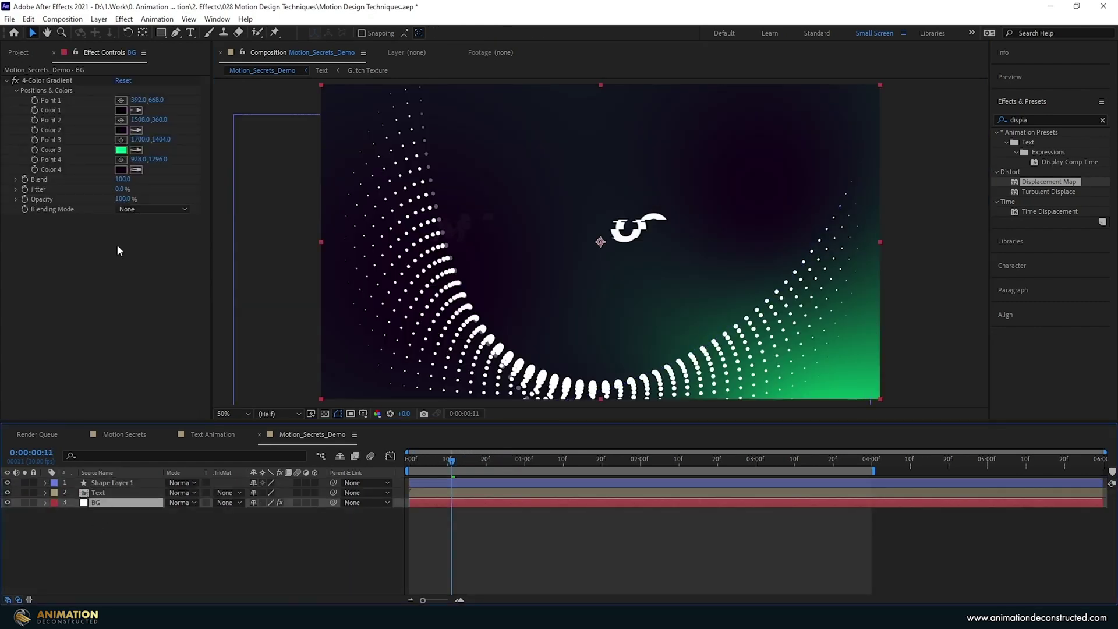
left_click(121, 151)
left_click(958, 250)
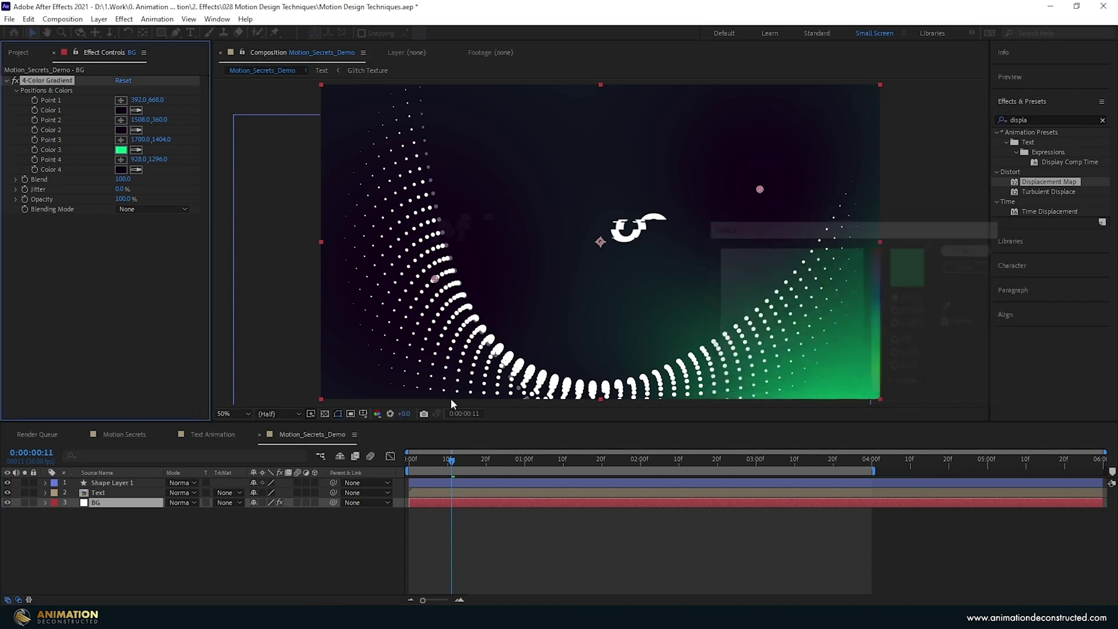
Set Shape Layer 1's stroke colour to 00FF84 and preview the green dots from the start.
left_click(99, 484)
left_click(502, 33)
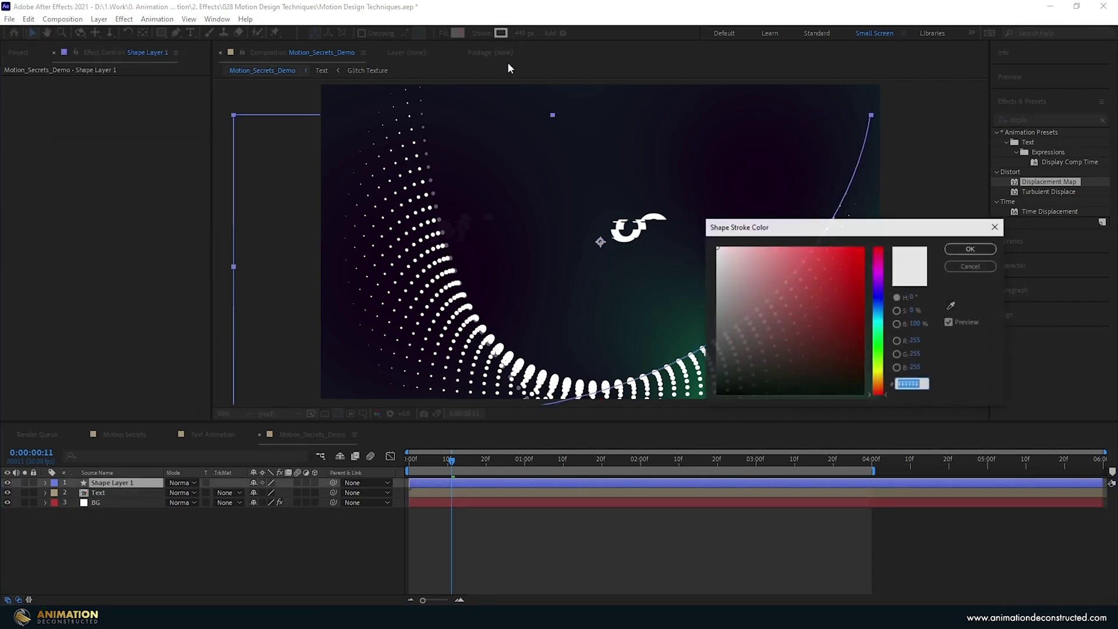
type("00FF84")
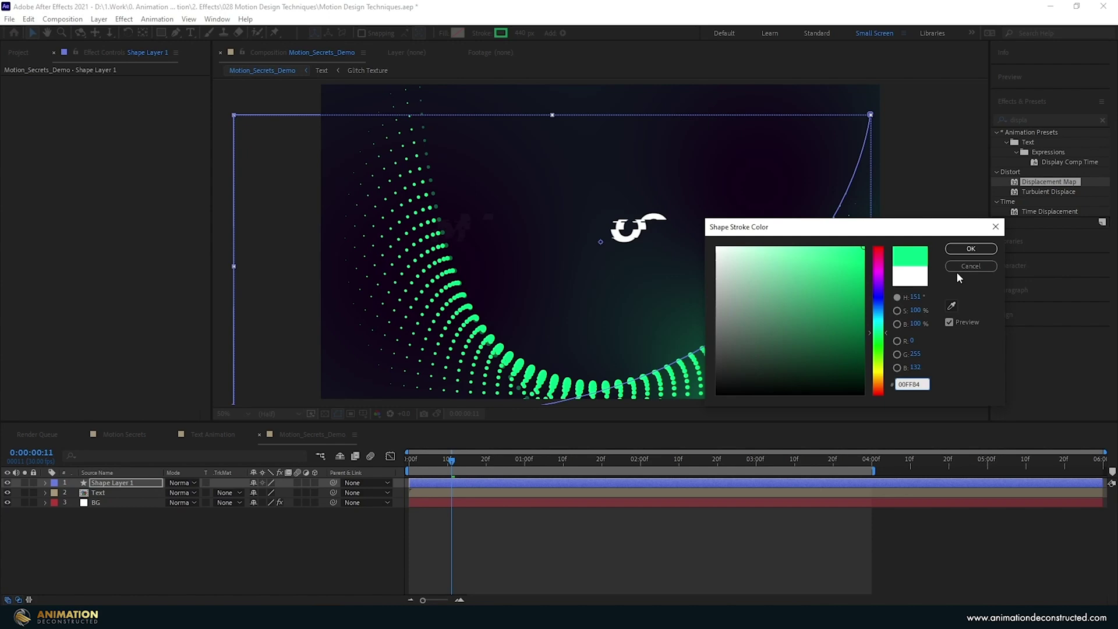
left_click(971, 249)
left_click_drag(452, 459, 358, 460)
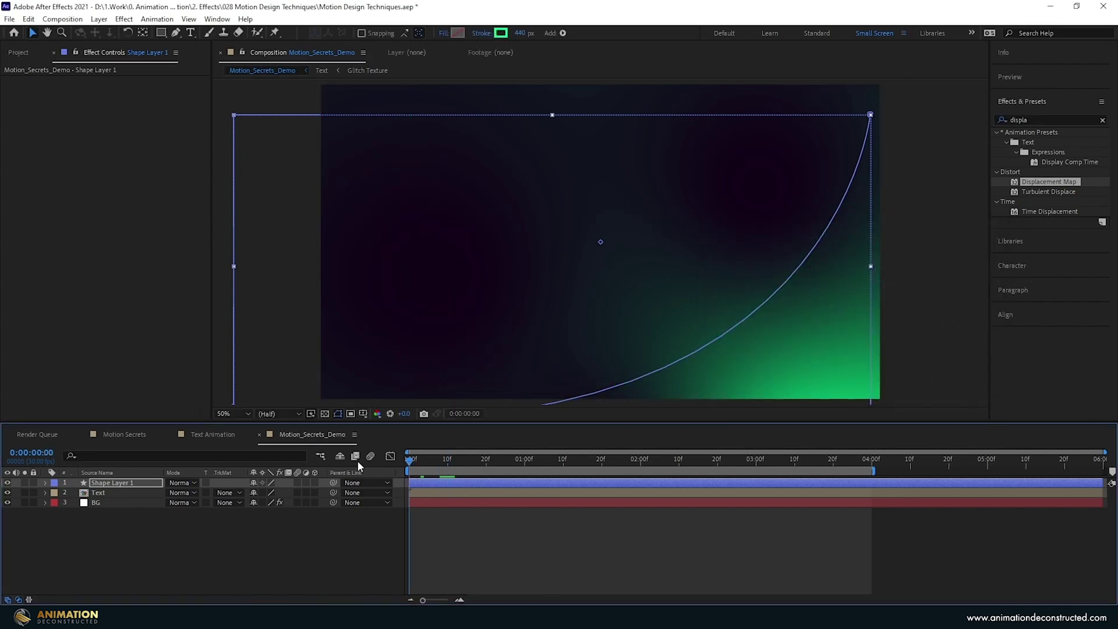
key("space")
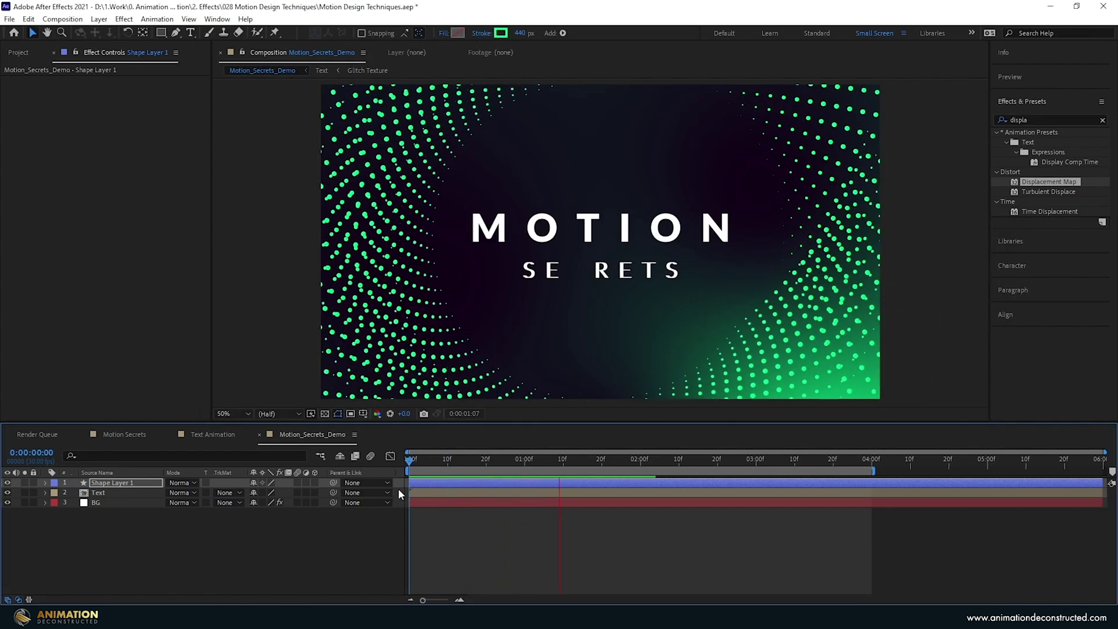